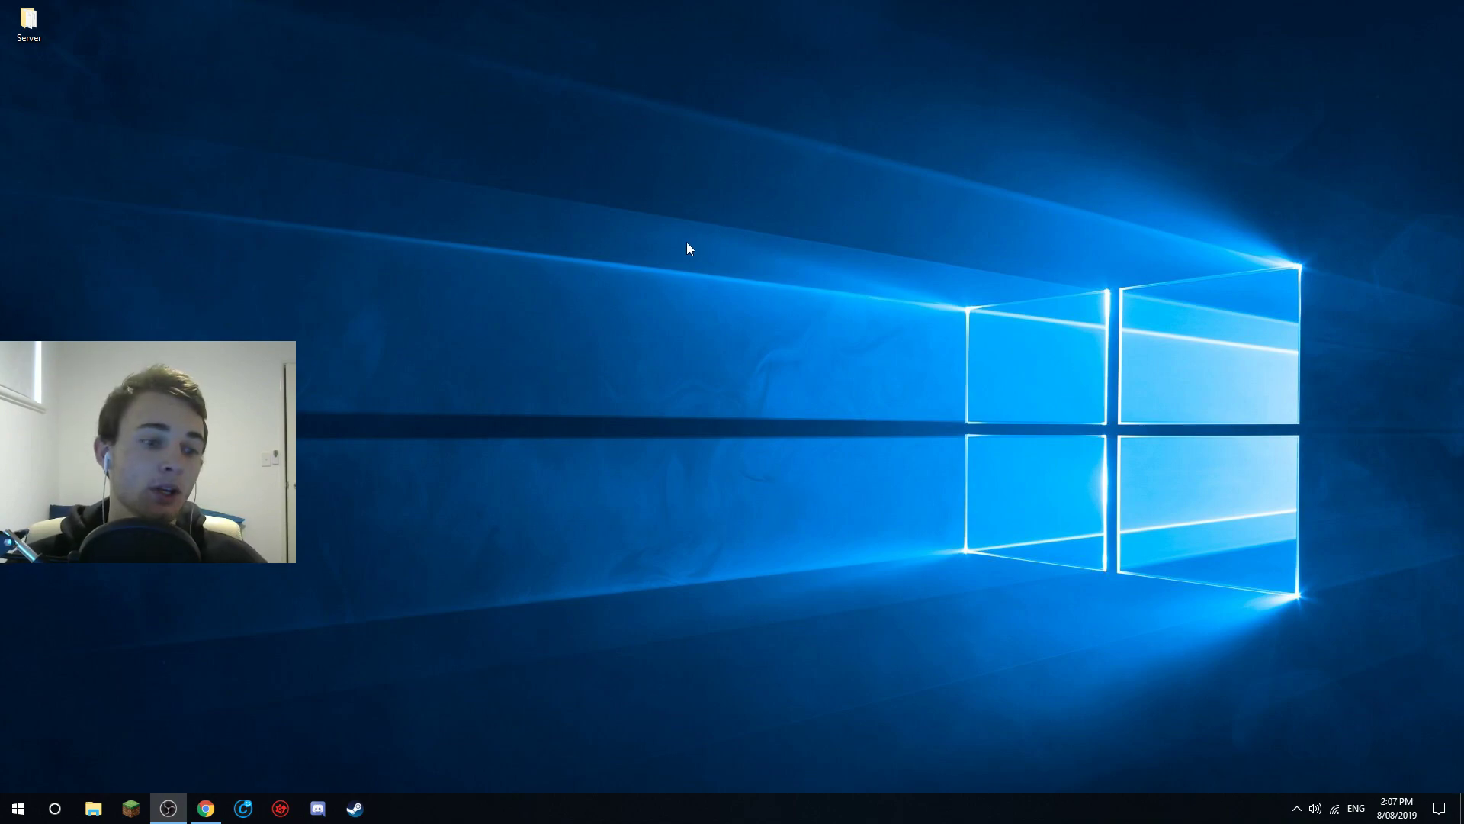
Switch to Chrome and examine the Java home page and the Minecraft 1.14.4 entry on the OptiFine downloads page
left_click(206, 809)
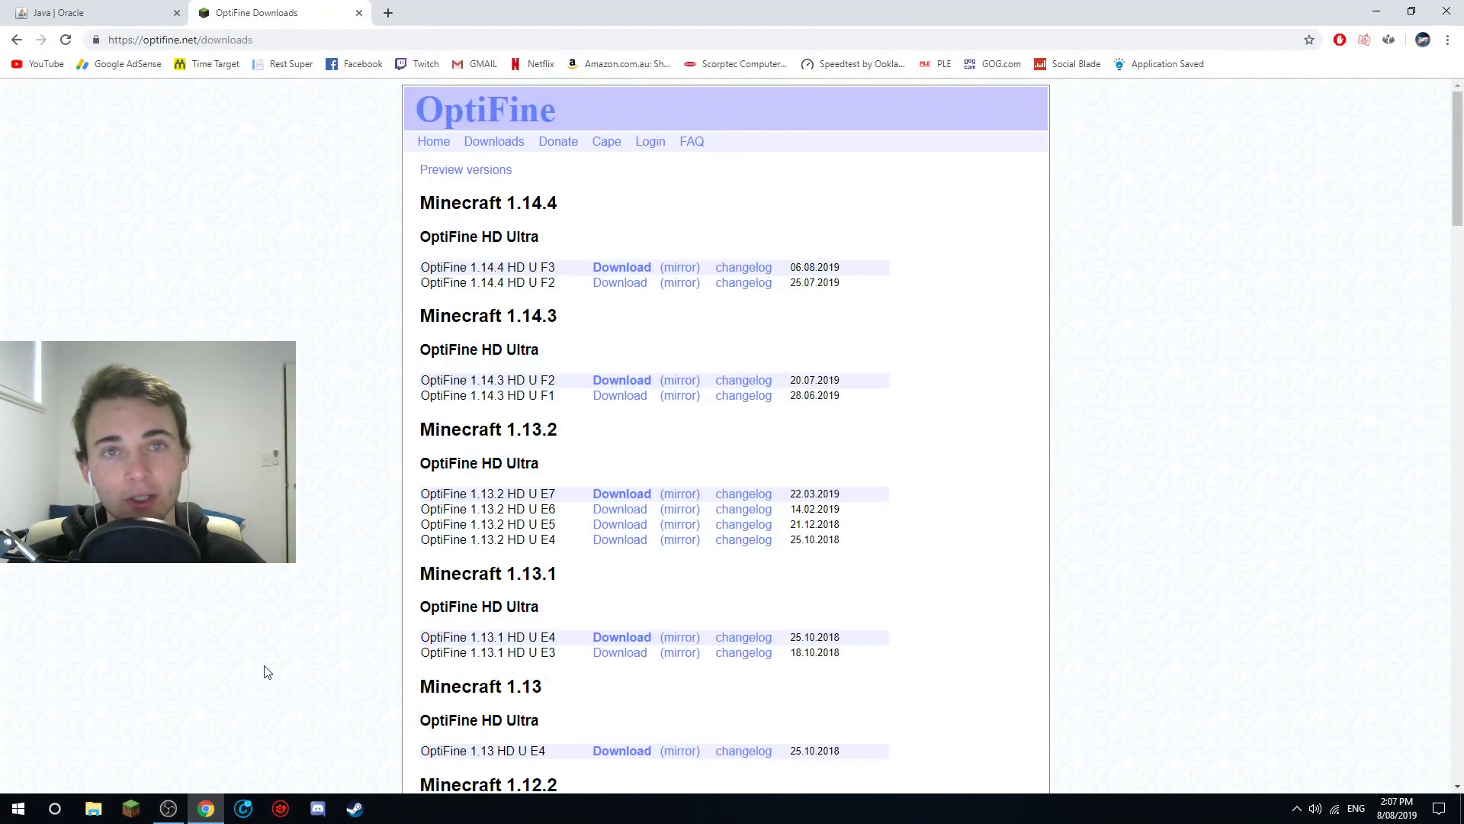
left_click(74, 17)
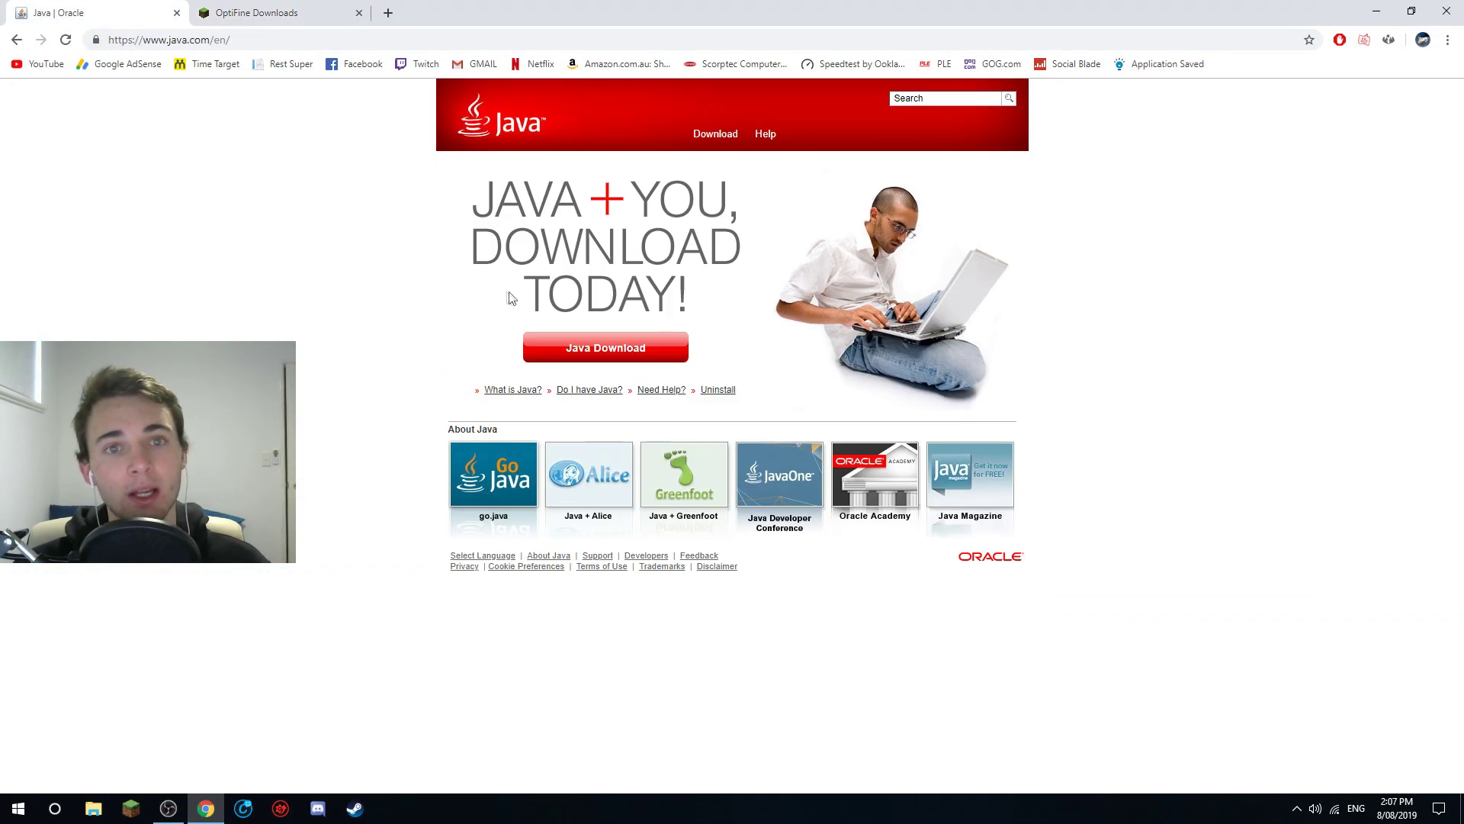
left_click(305, 13)
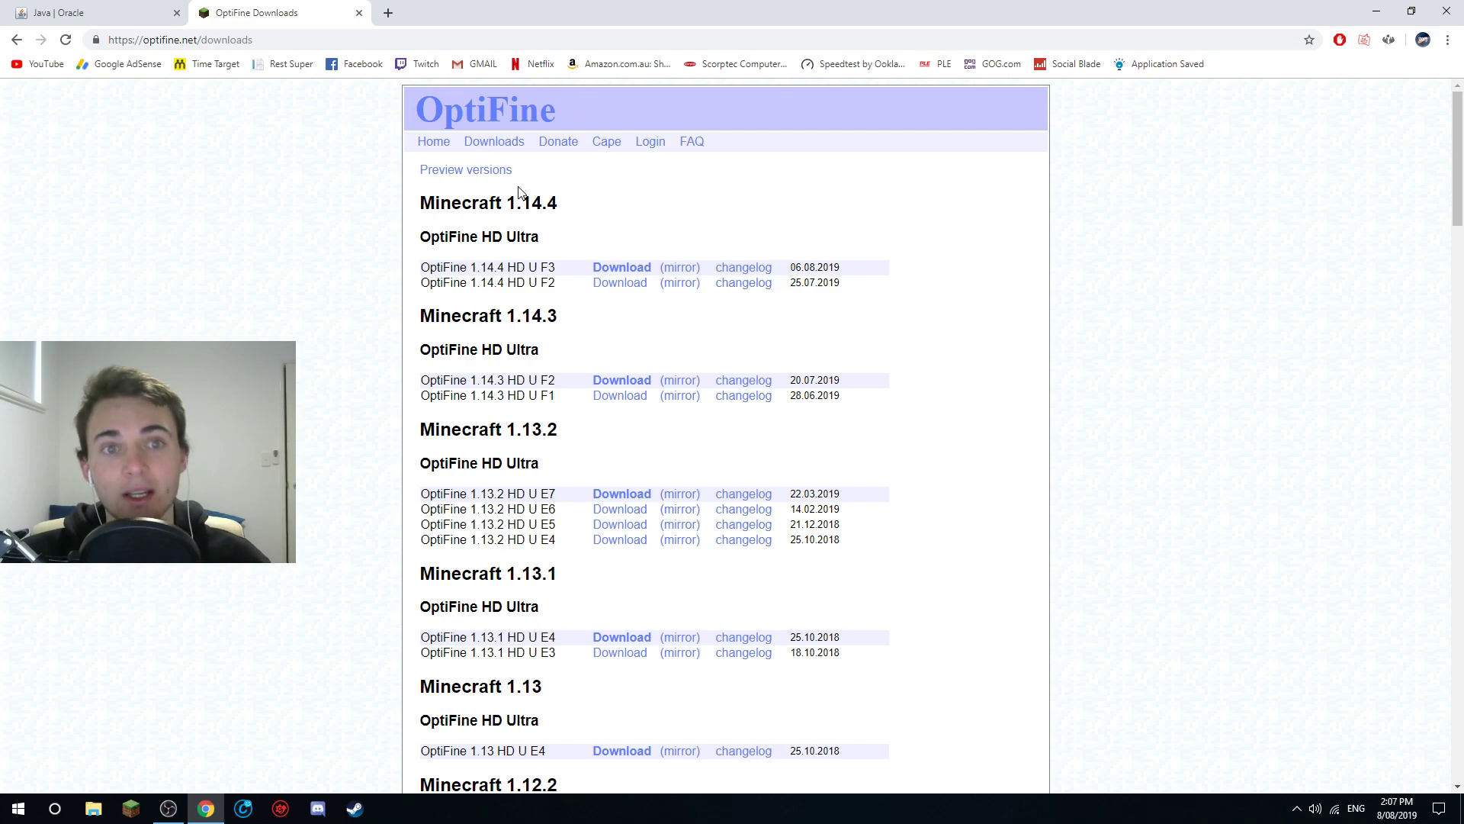
mouse_move(509, 205)
left_mouse_down()
mouse_move(547, 204)
mouse_move(506, 203)
left_mouse_up()
left_click(554, 204)
left_click(517, 202)
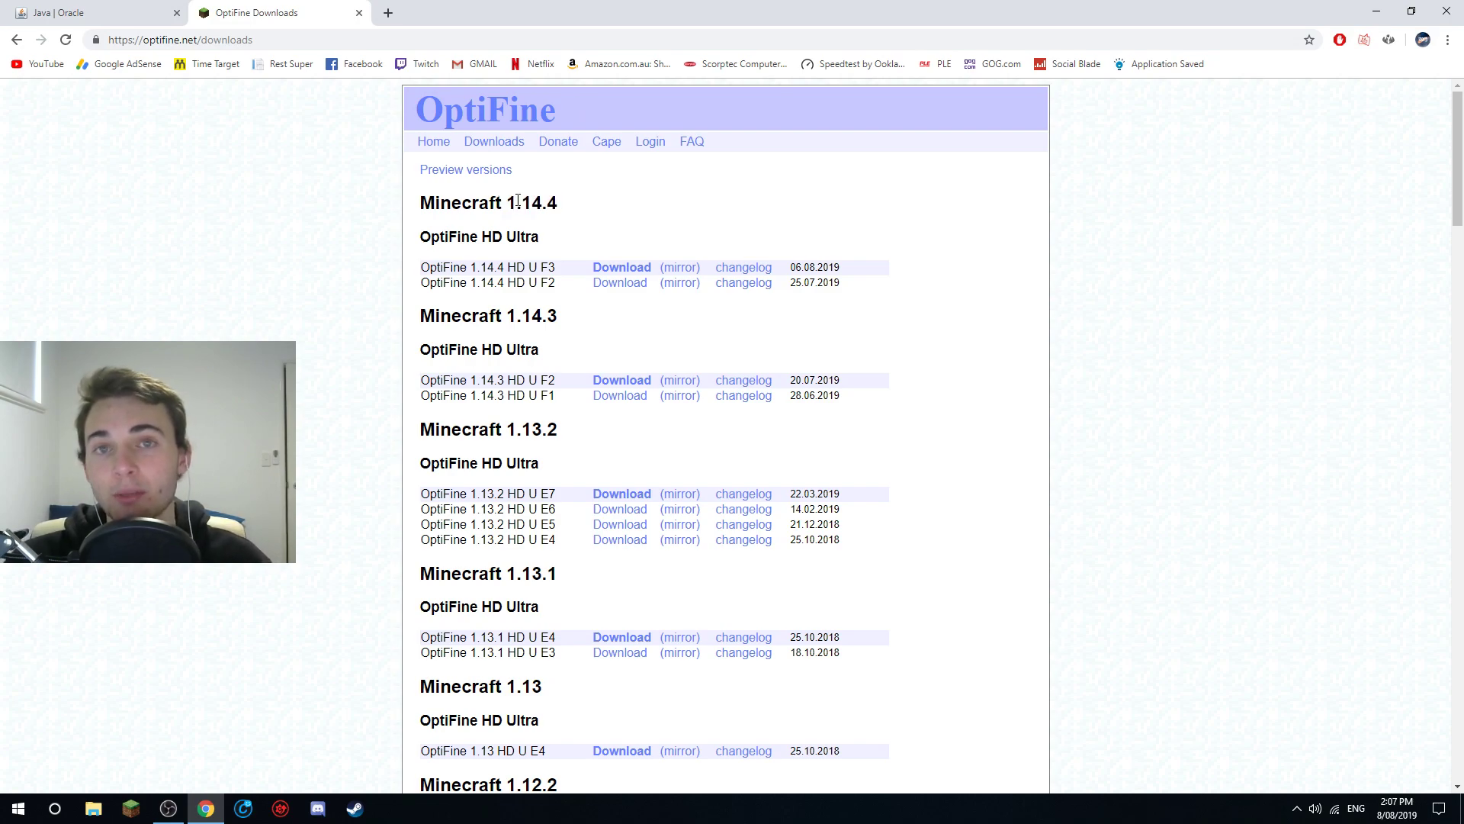
Switch to the Minecraft Launcher and create a new unnamed installation using version release 1.14.4
left_click(137, 806)
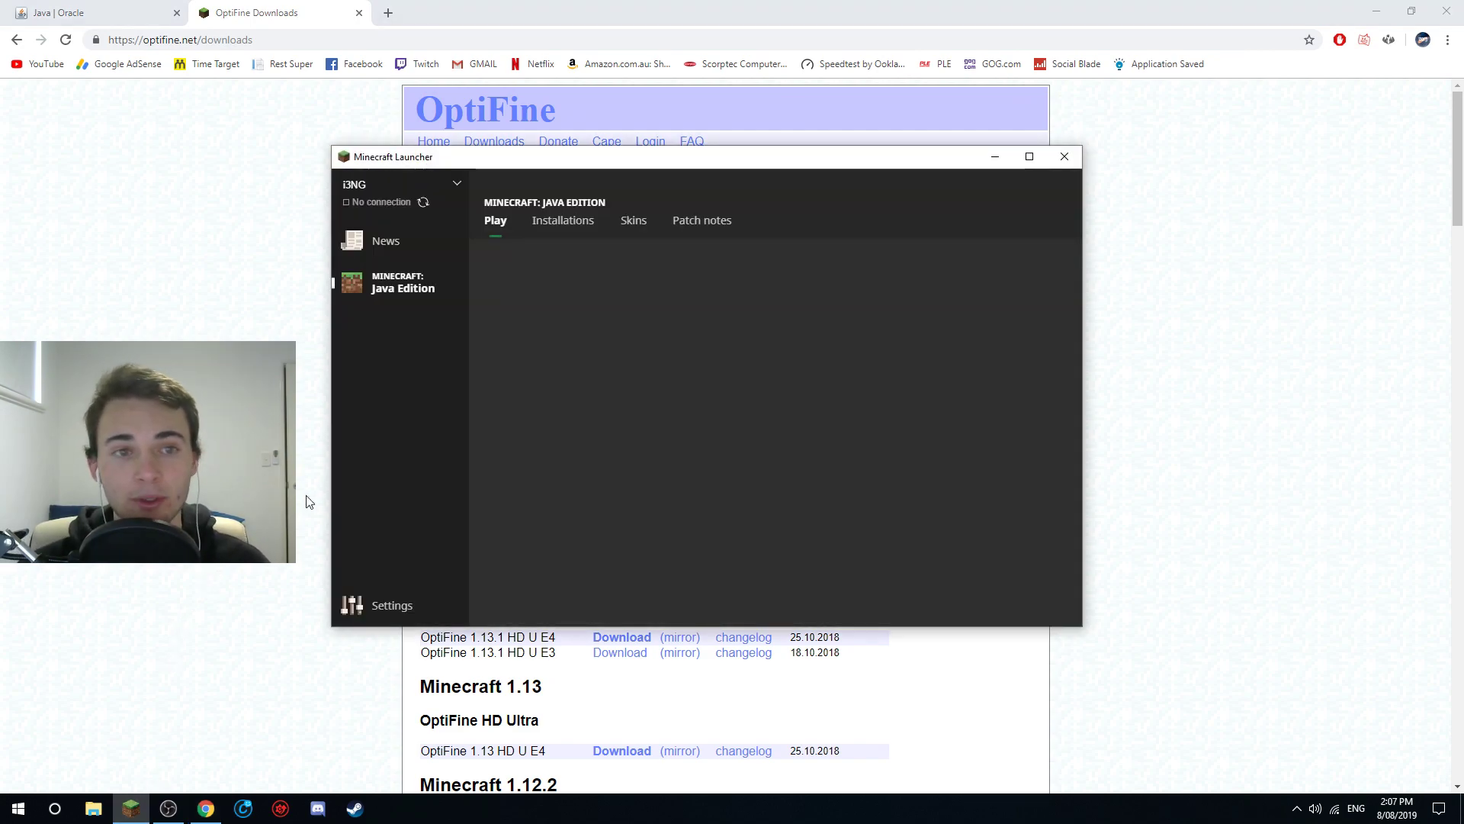
left_click(549, 223)
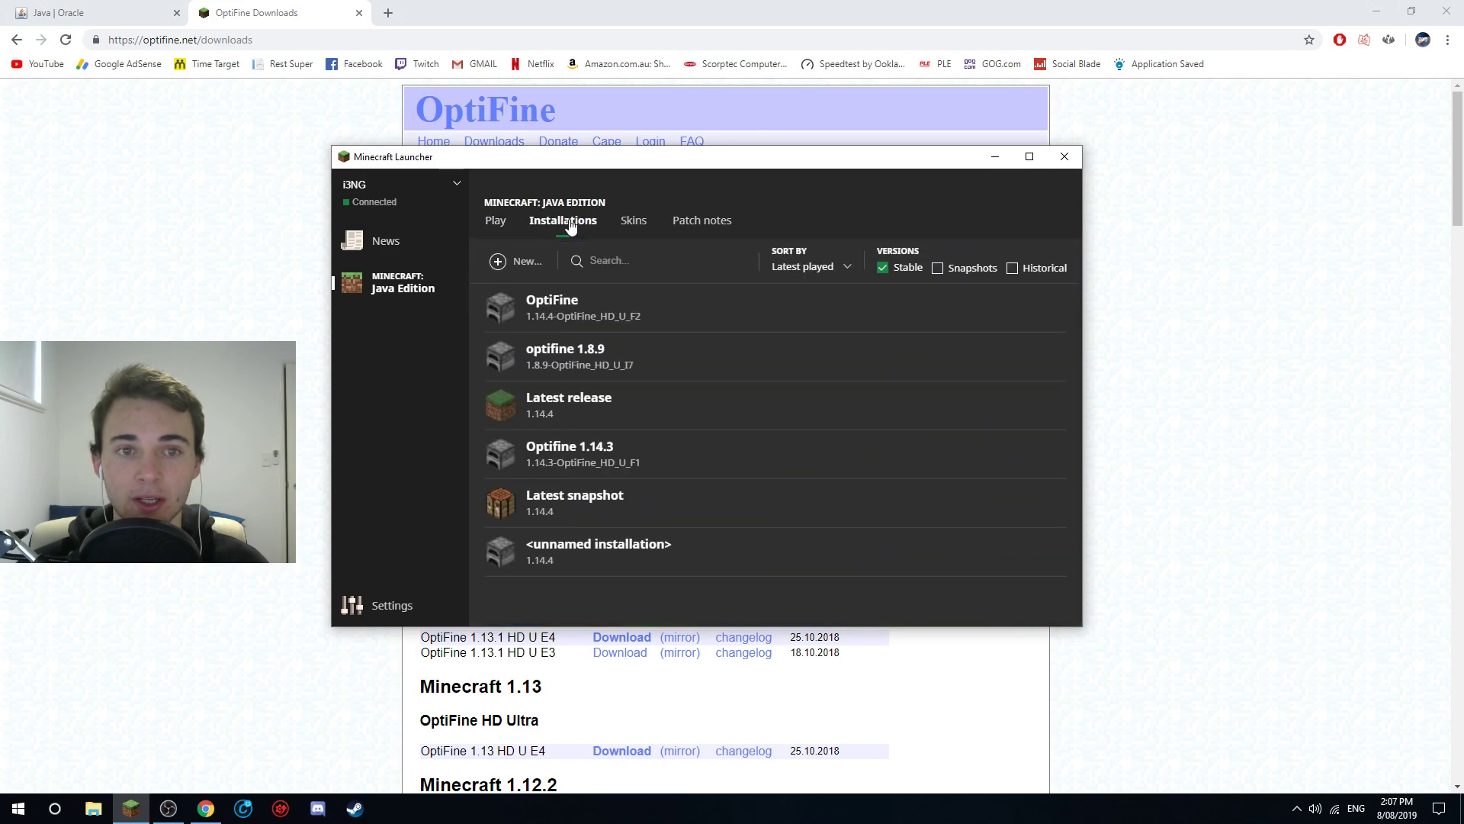
left_click(501, 261)
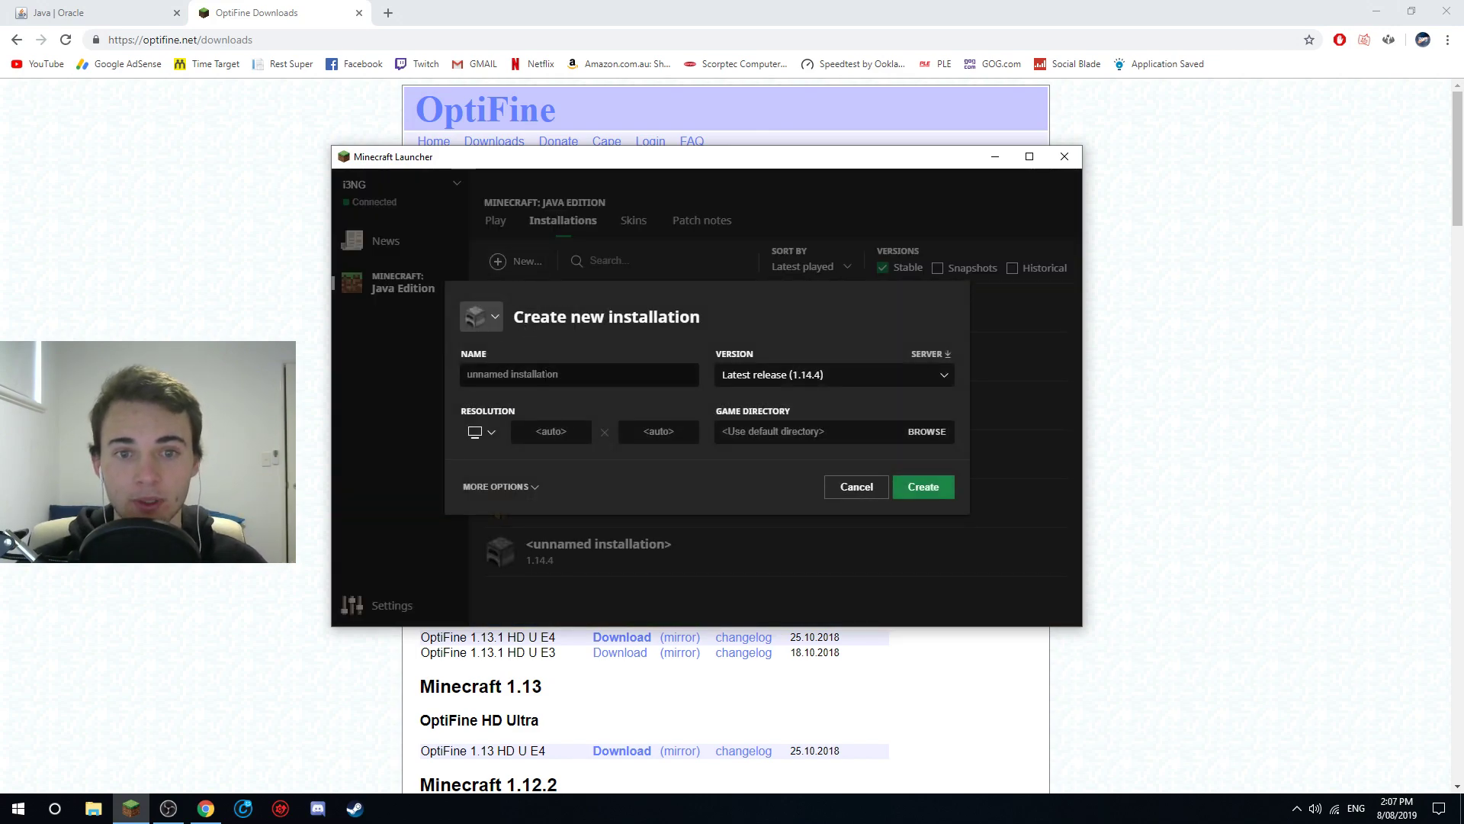
left_click(779, 376)
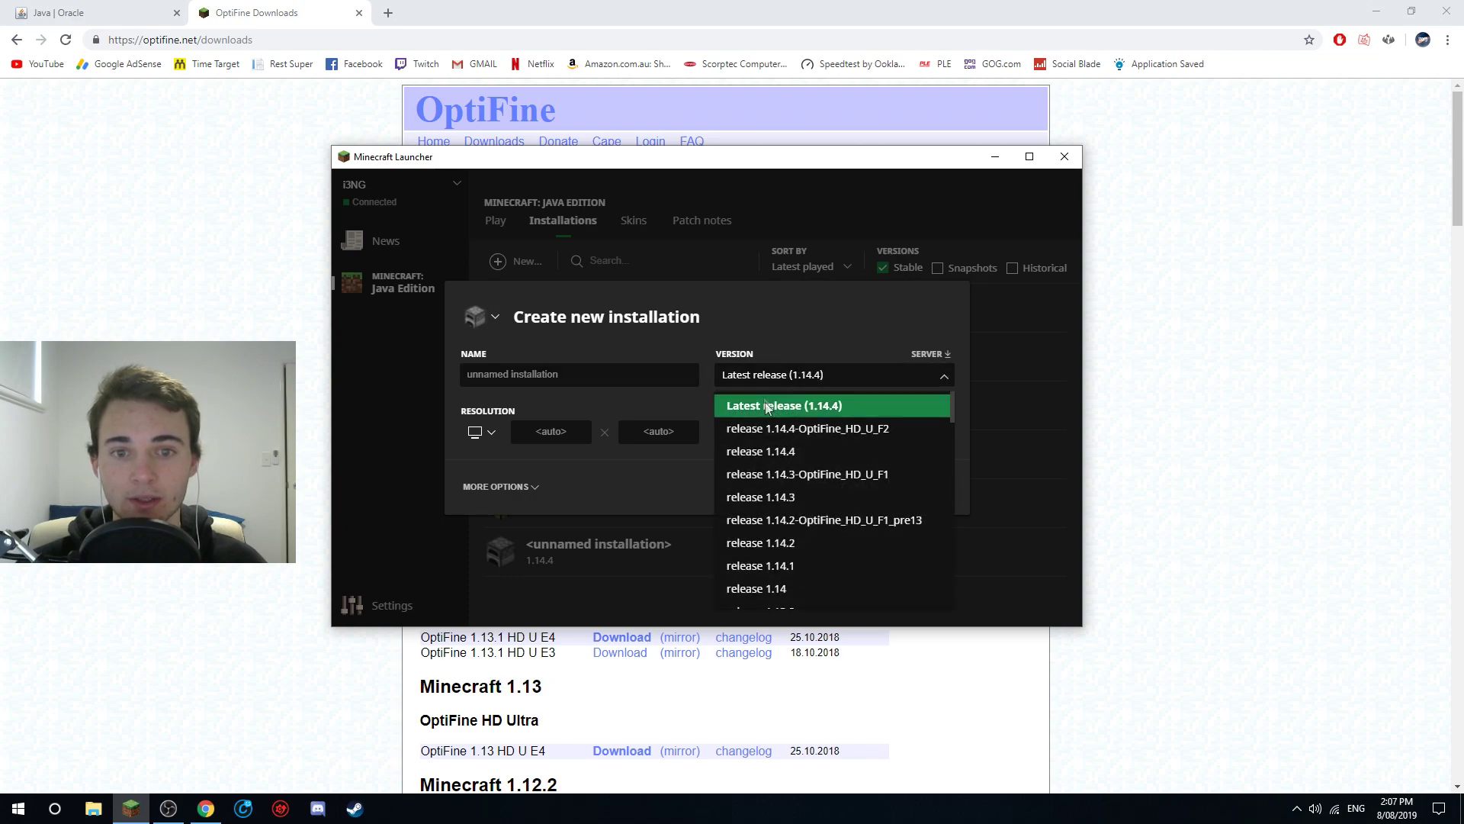
left_click(772, 451)
left_click(914, 489)
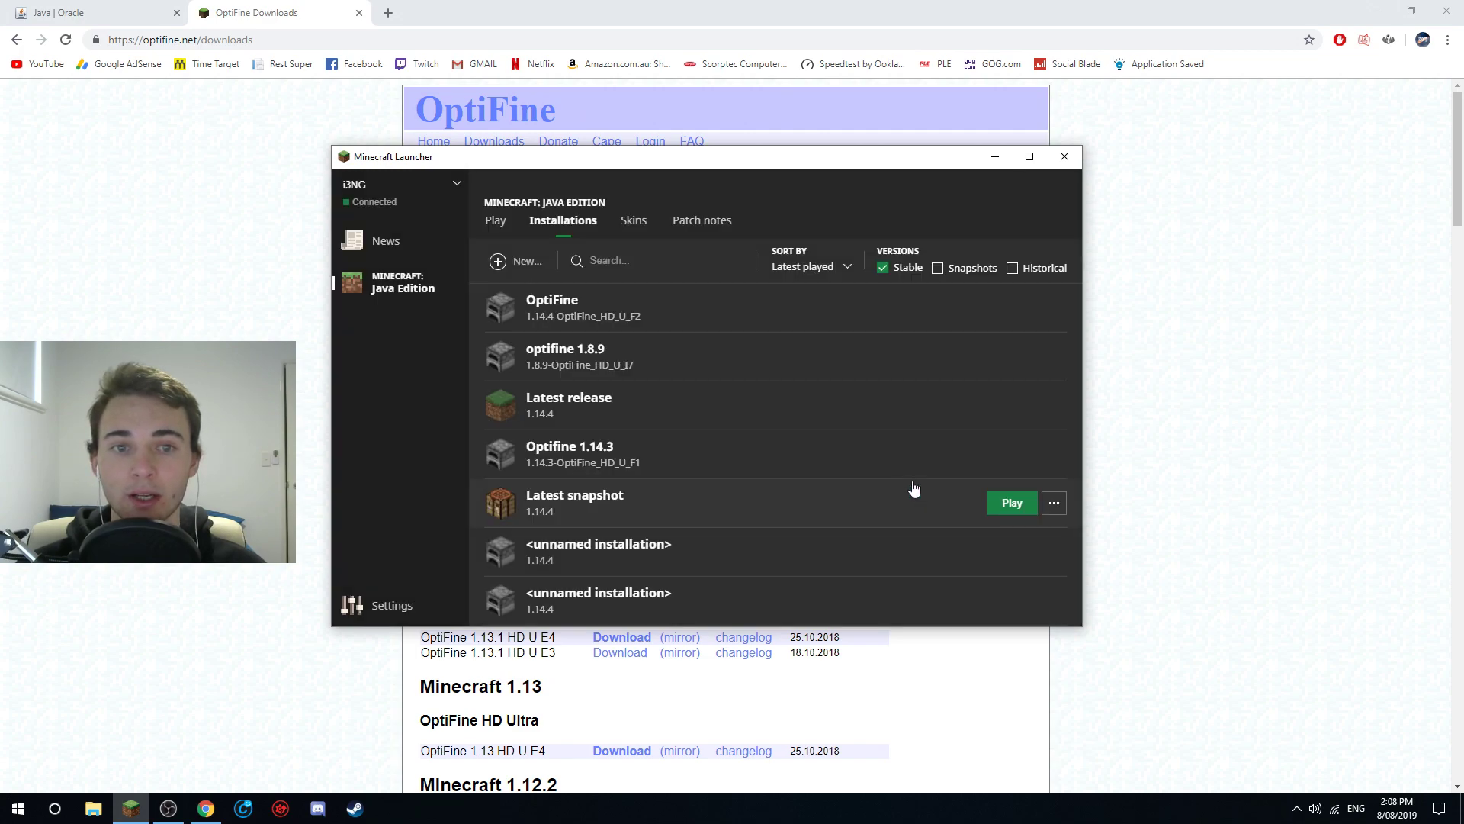
Check which installations can be launched for Minecraft: Java Edition and close the launcher
left_click(495, 220)
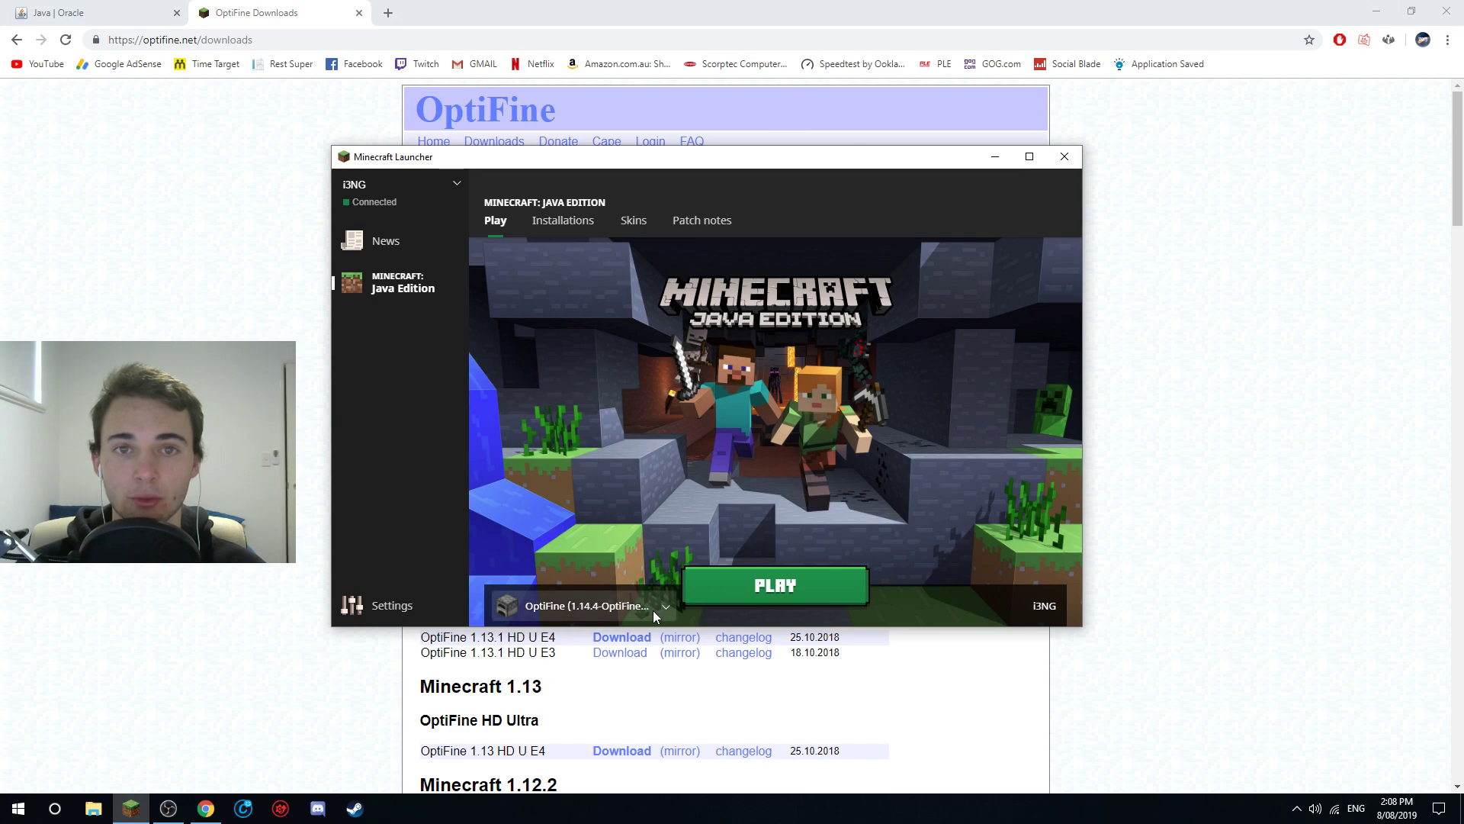
left_click(654, 610)
left_click(796, 350)
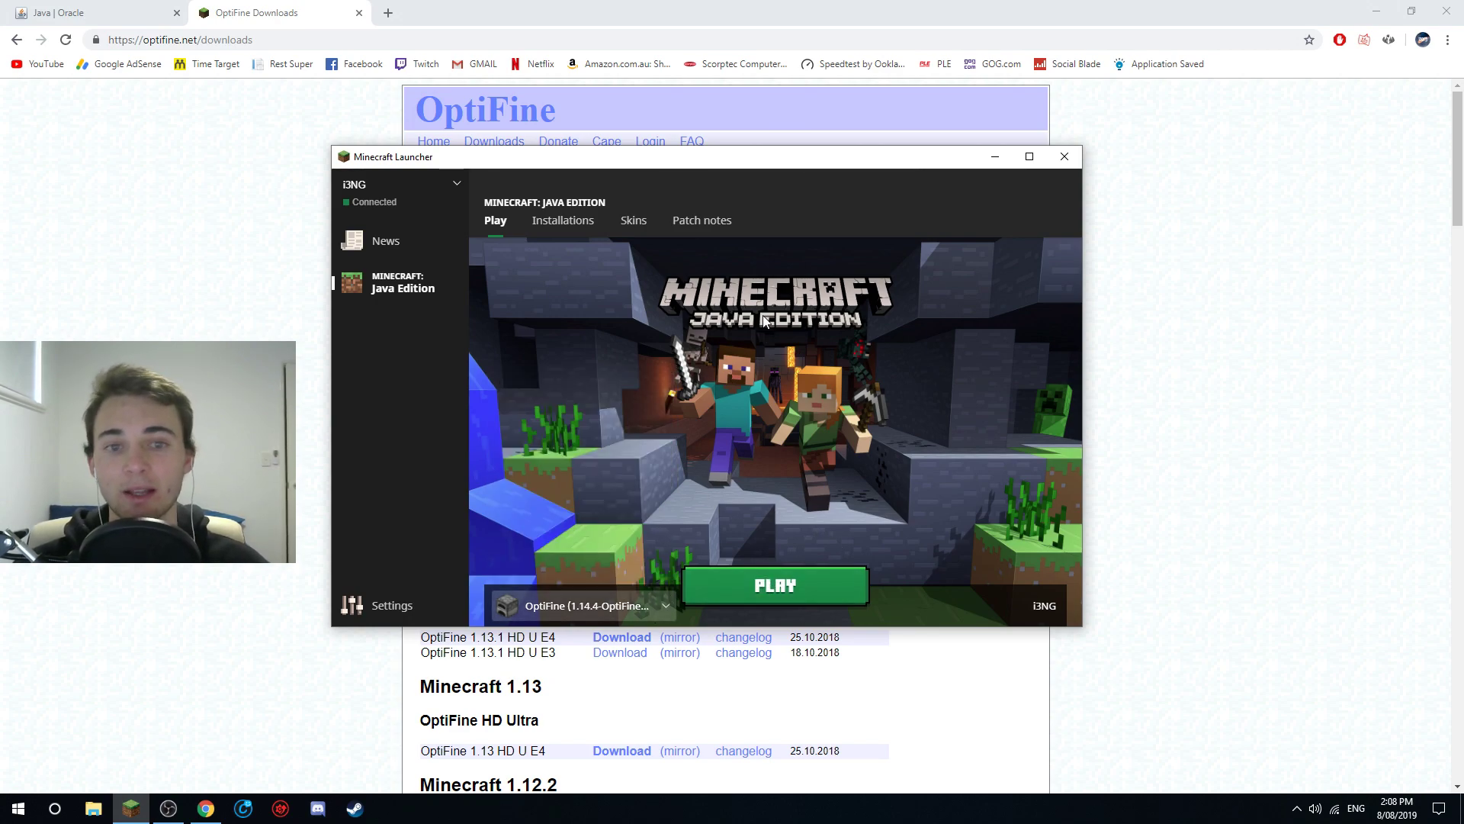
left_click(1065, 158)
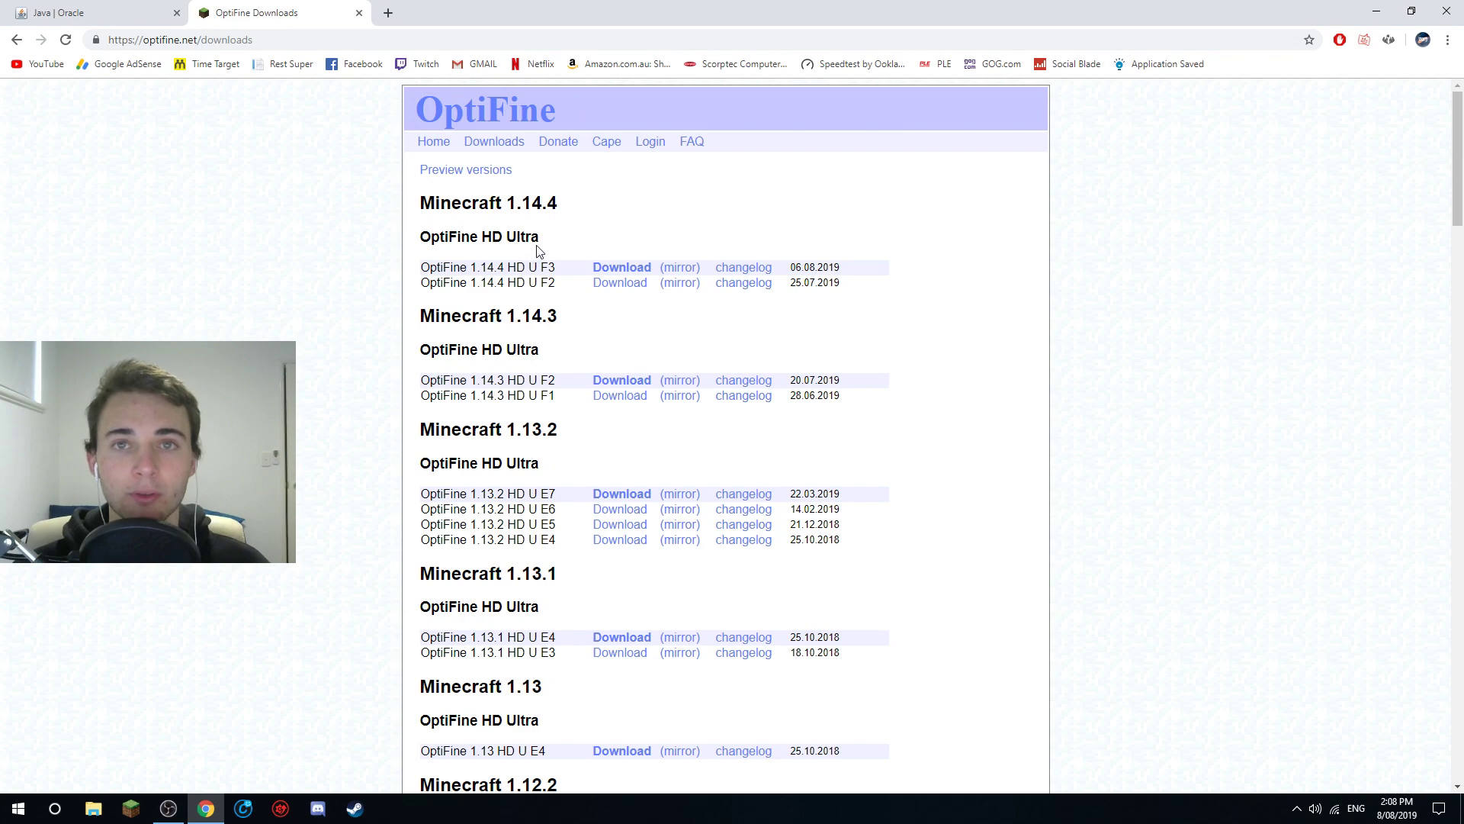
Pause AdBlock on all sites and download OptiFine 1.14.4 HD U F3, skipping the ad, keeping the jar file and closing the leftover ad page
left_click(1339, 43)
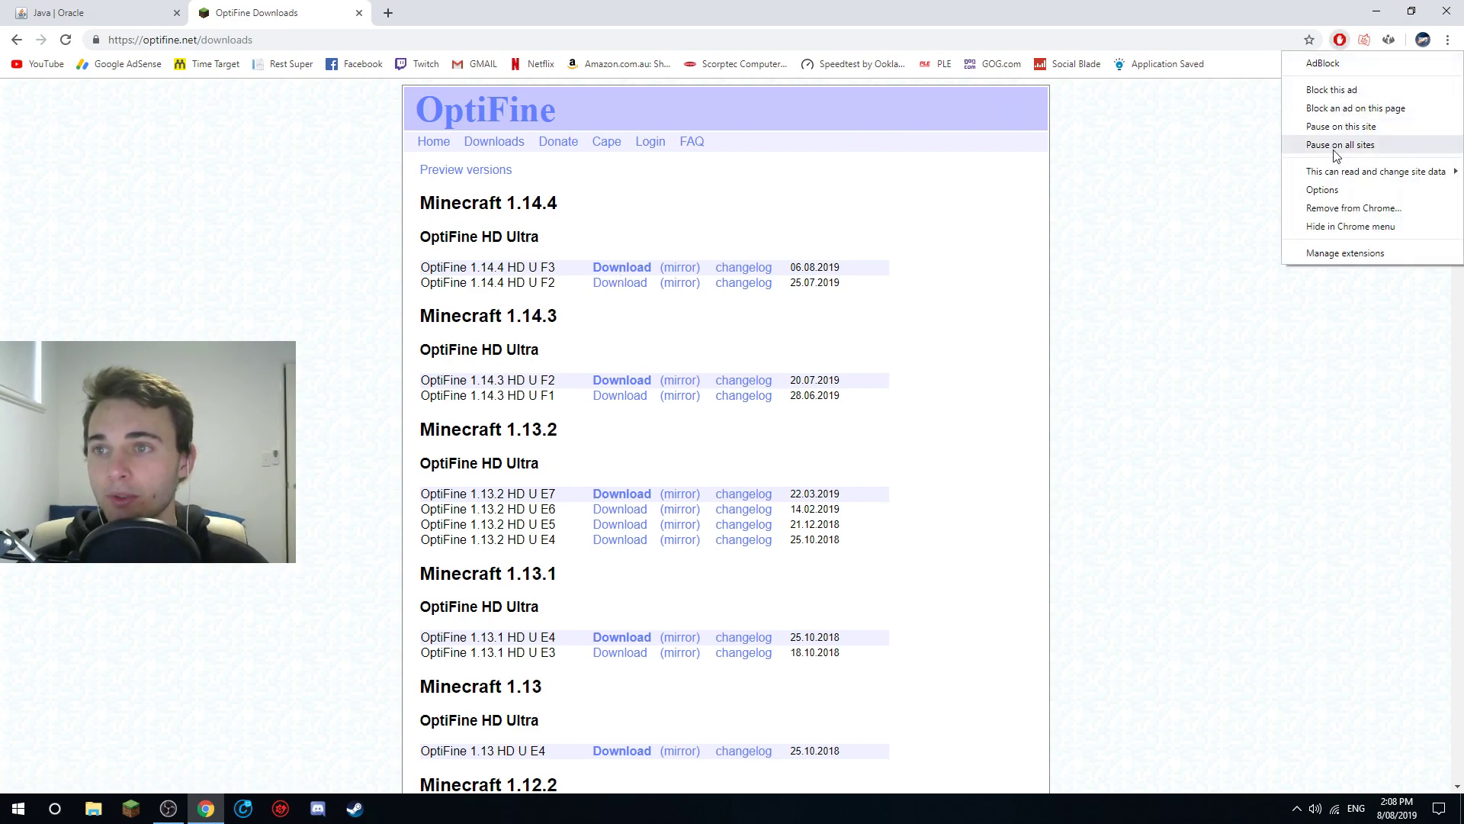
left_click(1341, 147)
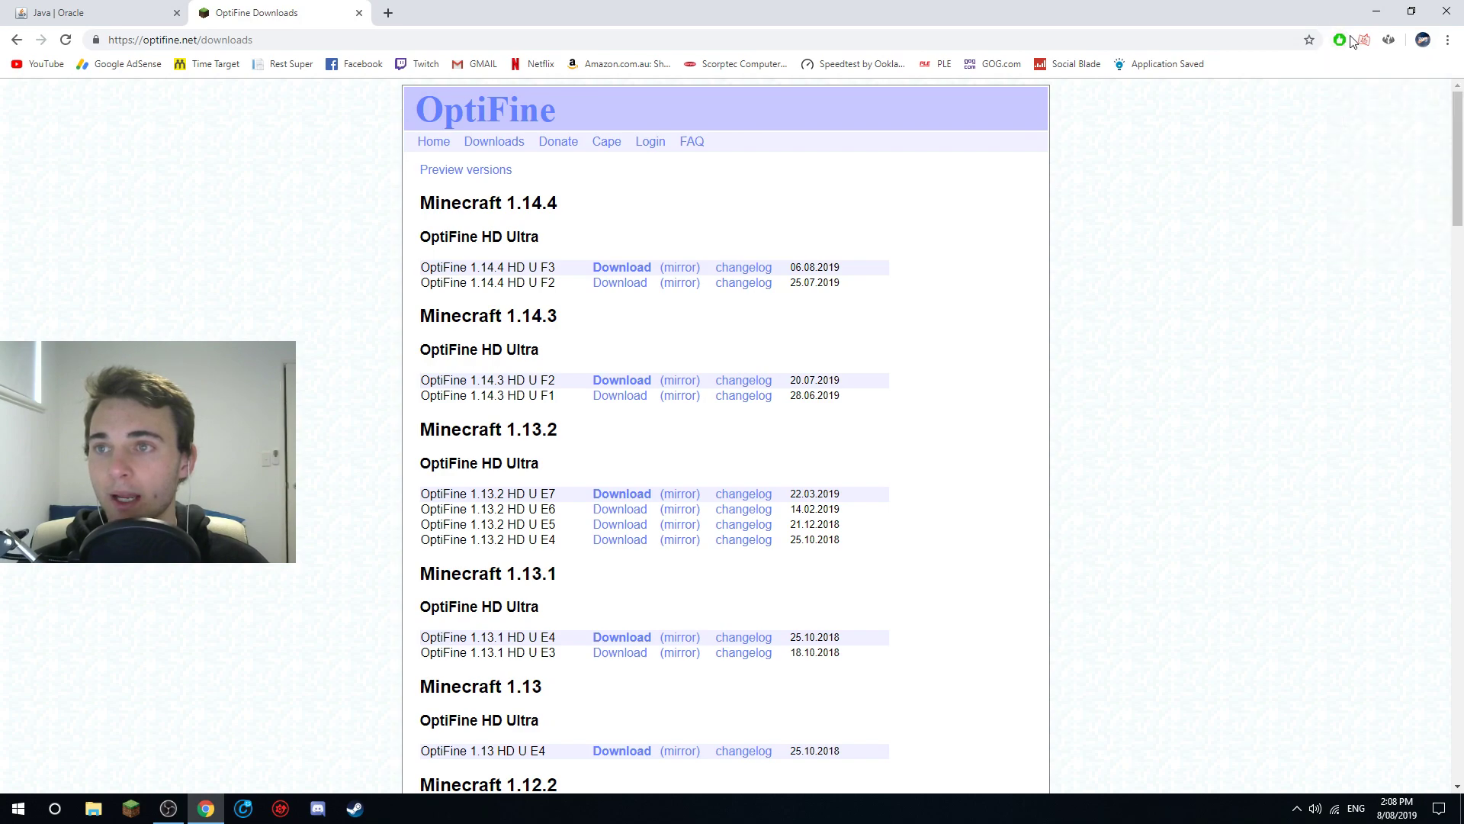
left_click(617, 269)
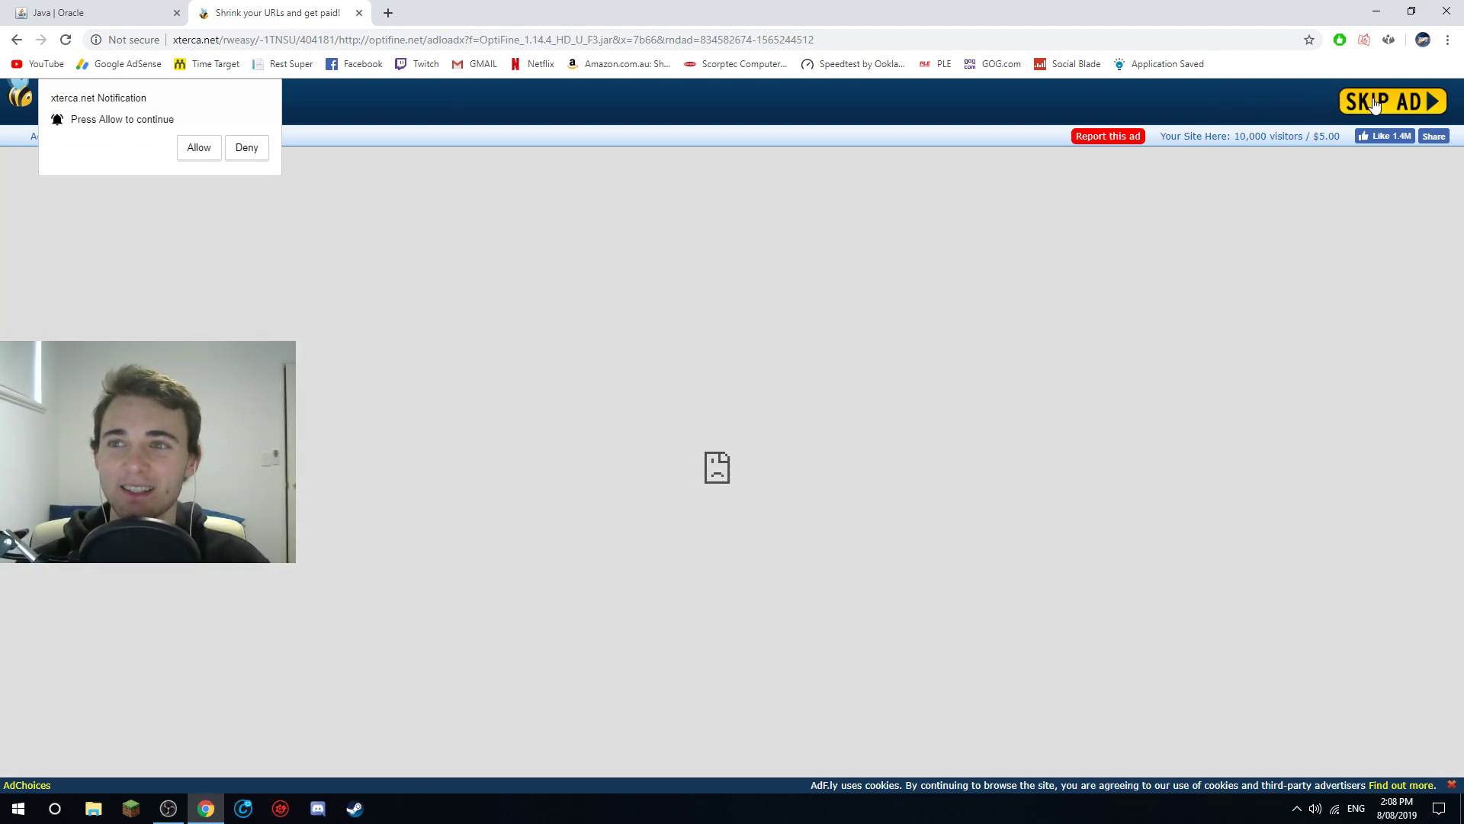
left_click(1374, 104)
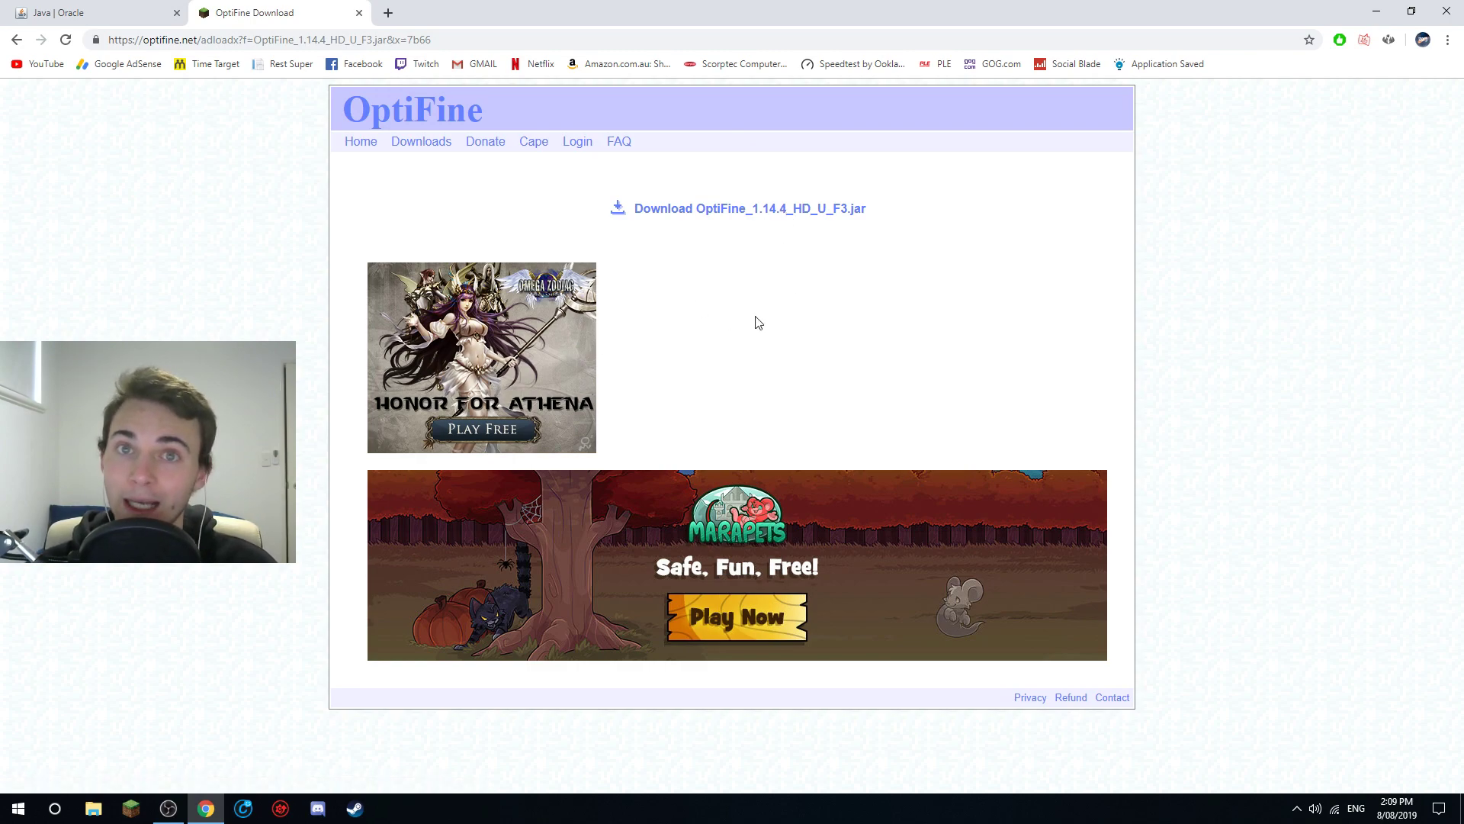
left_click(766, 217)
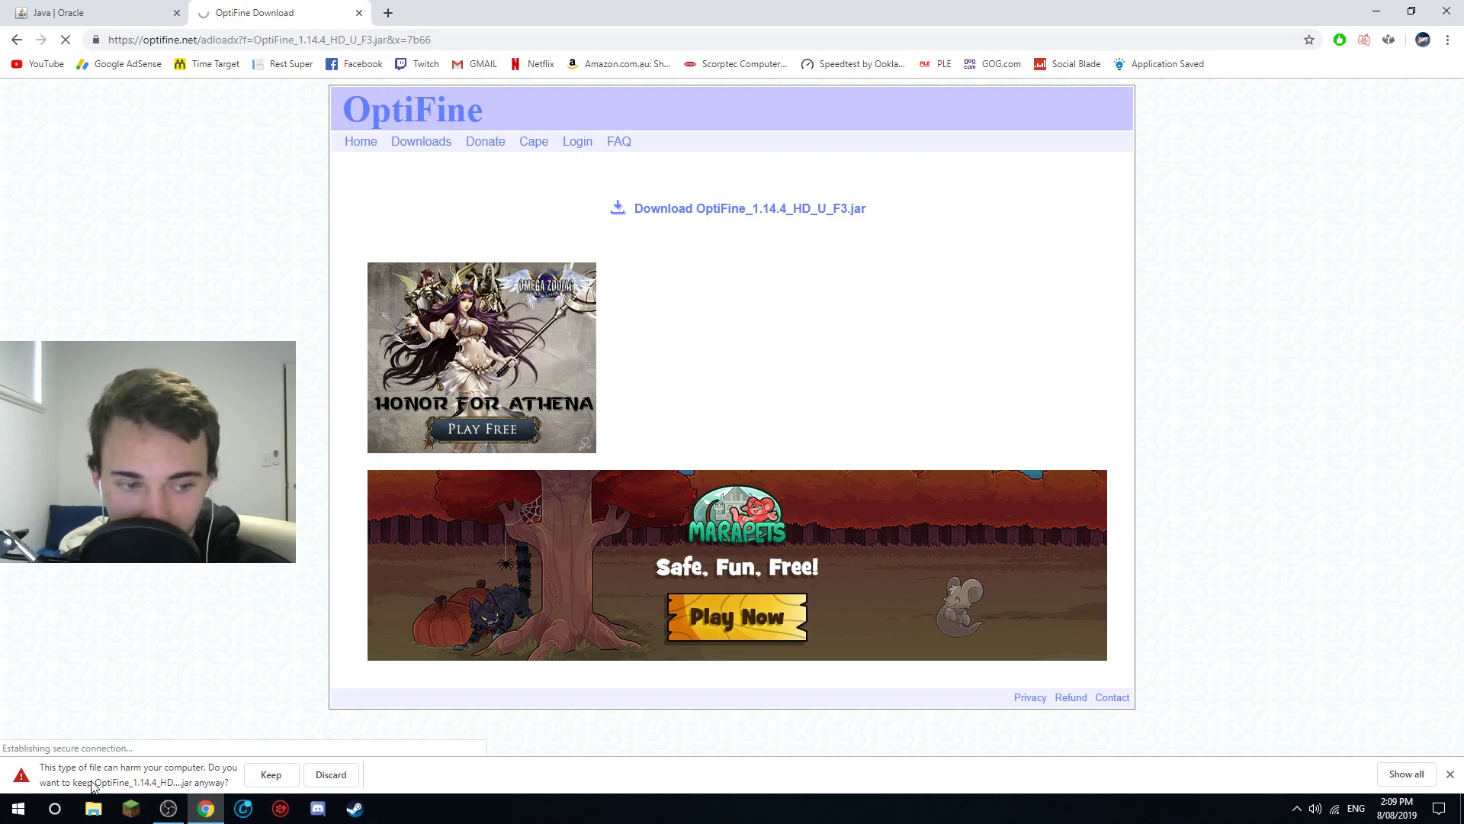
left_click(272, 775)
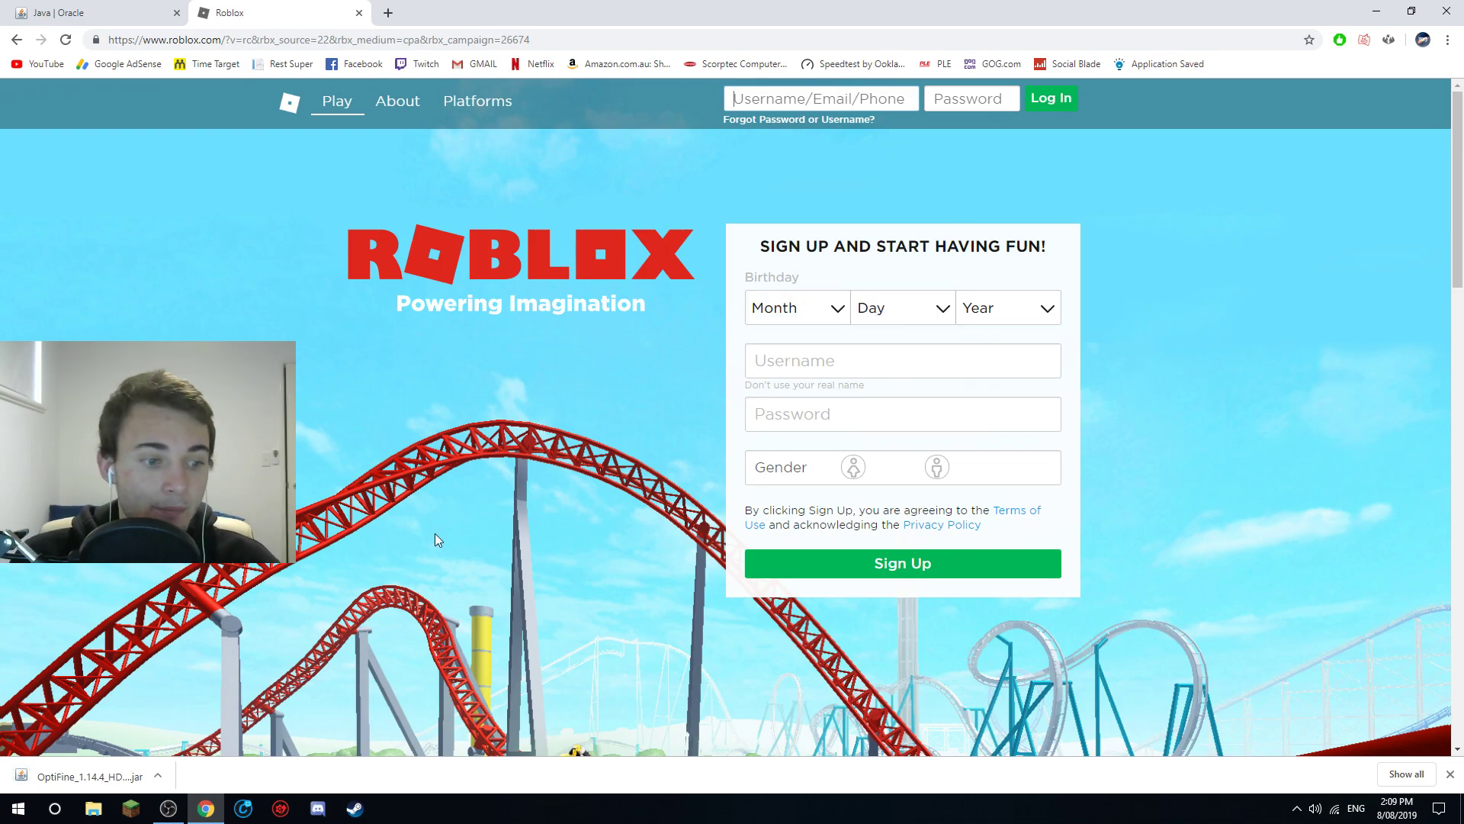
left_click(359, 13)
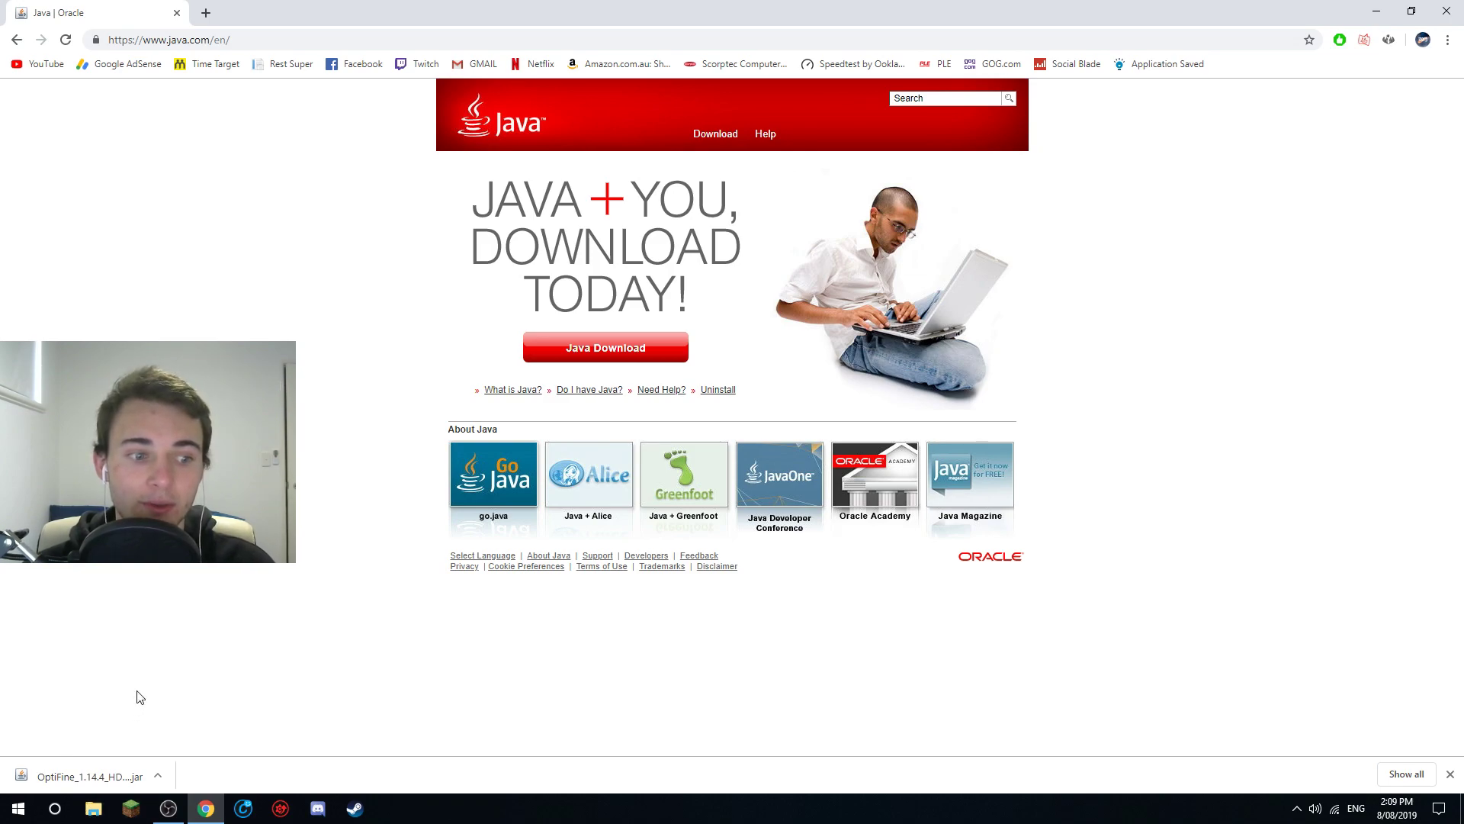
Place the downloaded OptiFine jar file on the desktop, with the browser minimized
left_click_drag(503, 7, 714, 26)
left_click_drag(282, 763, 108, 199)
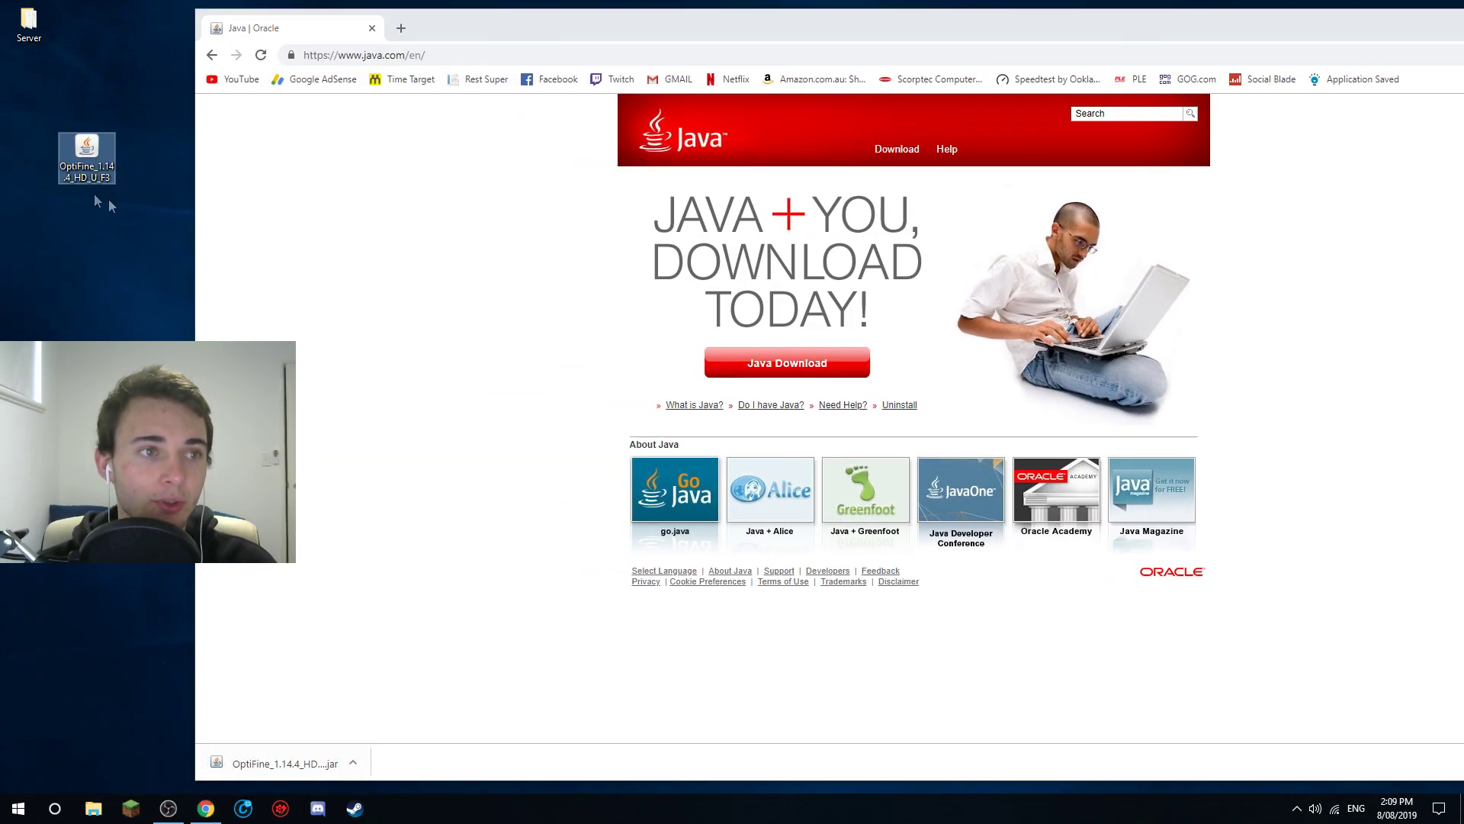
double_click(1071, 23)
left_click(1372, 17)
left_click_drag(96, 156, 270, 157)
Change the default program for .jar files to WinRAR archiver through the OptiFine file's properties
right_click(270, 157)
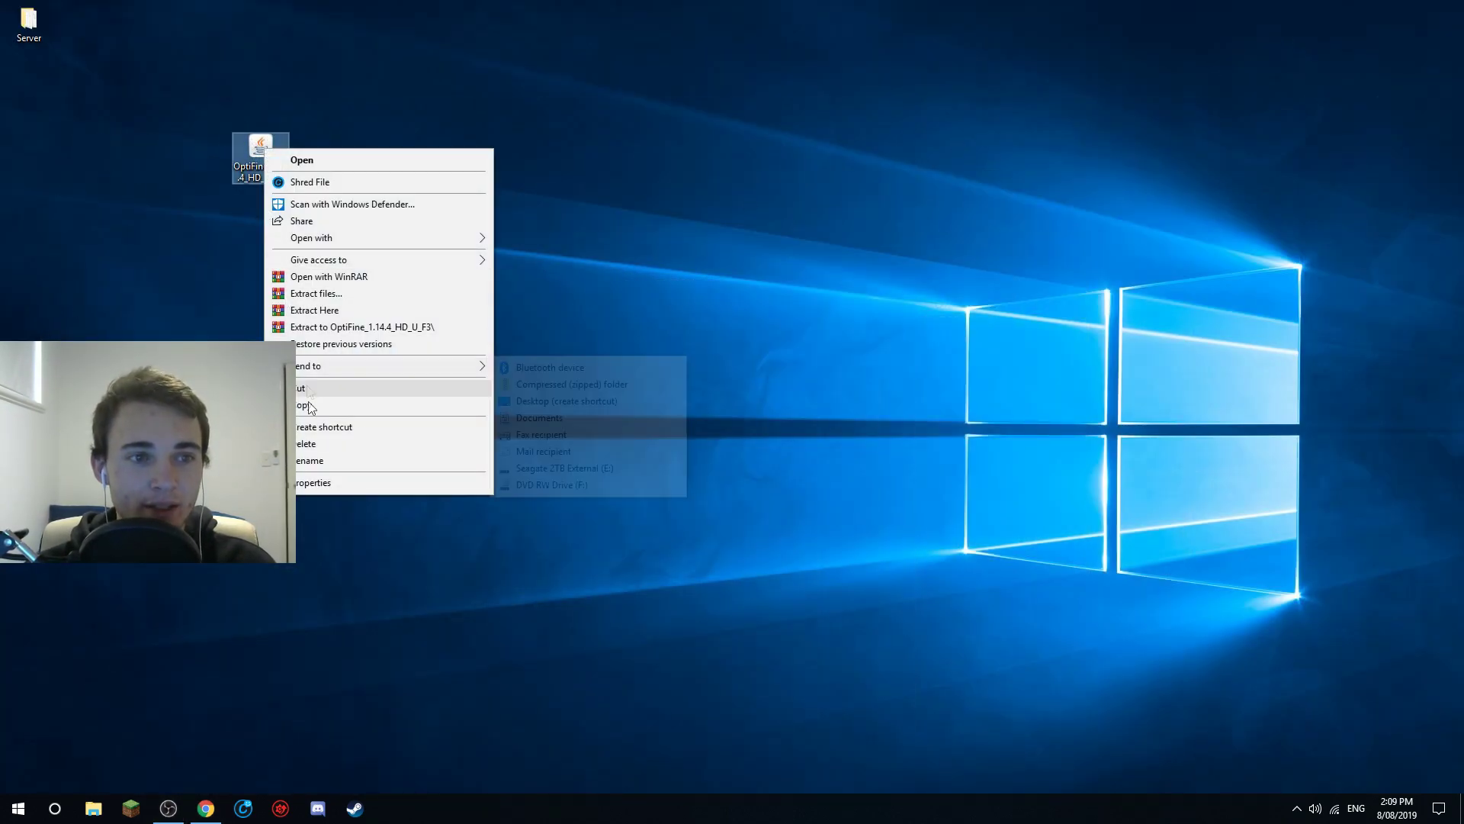
left_click(321, 481)
left_click(496, 271)
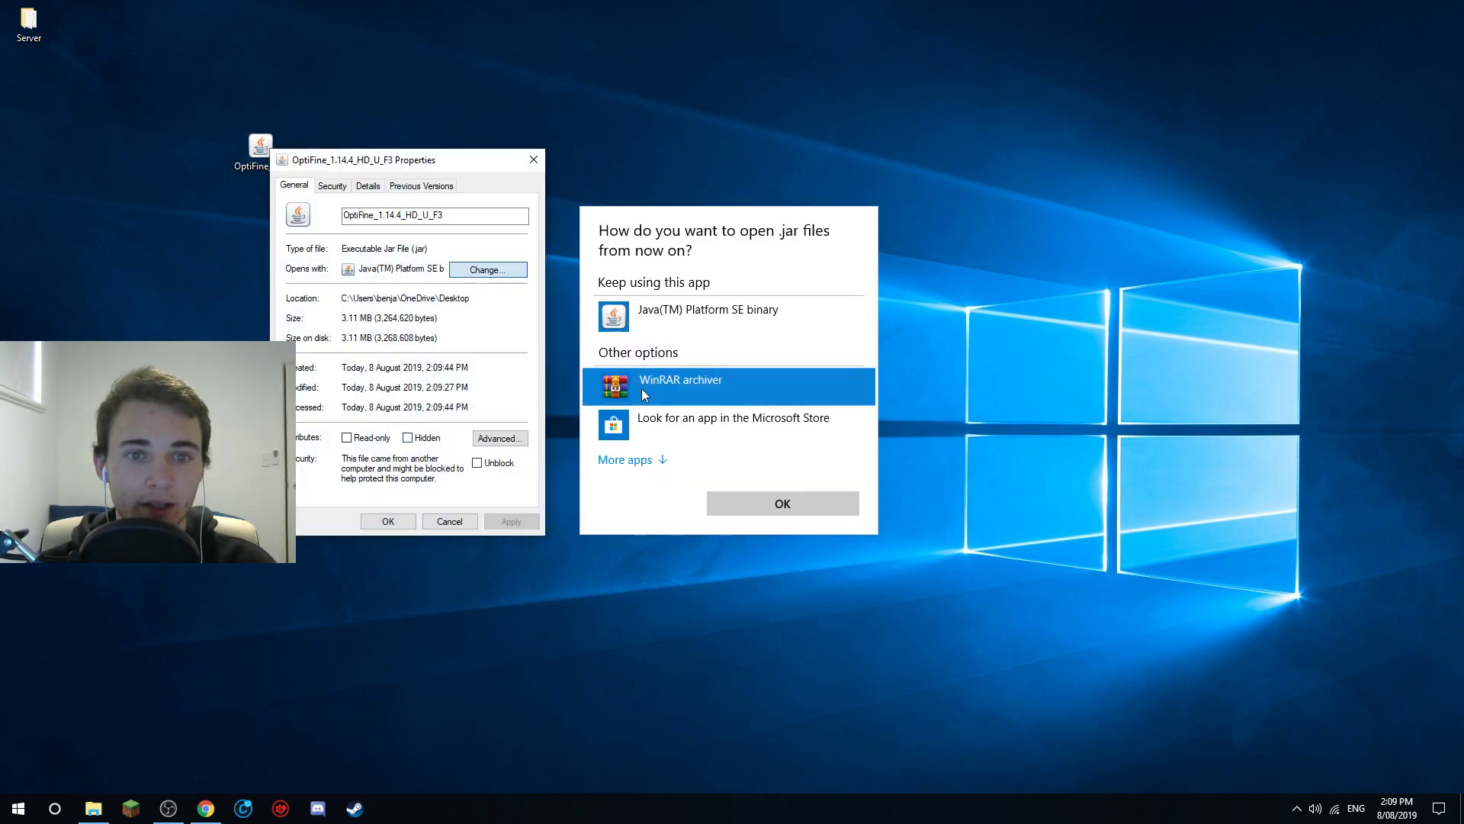
left_click(756, 496)
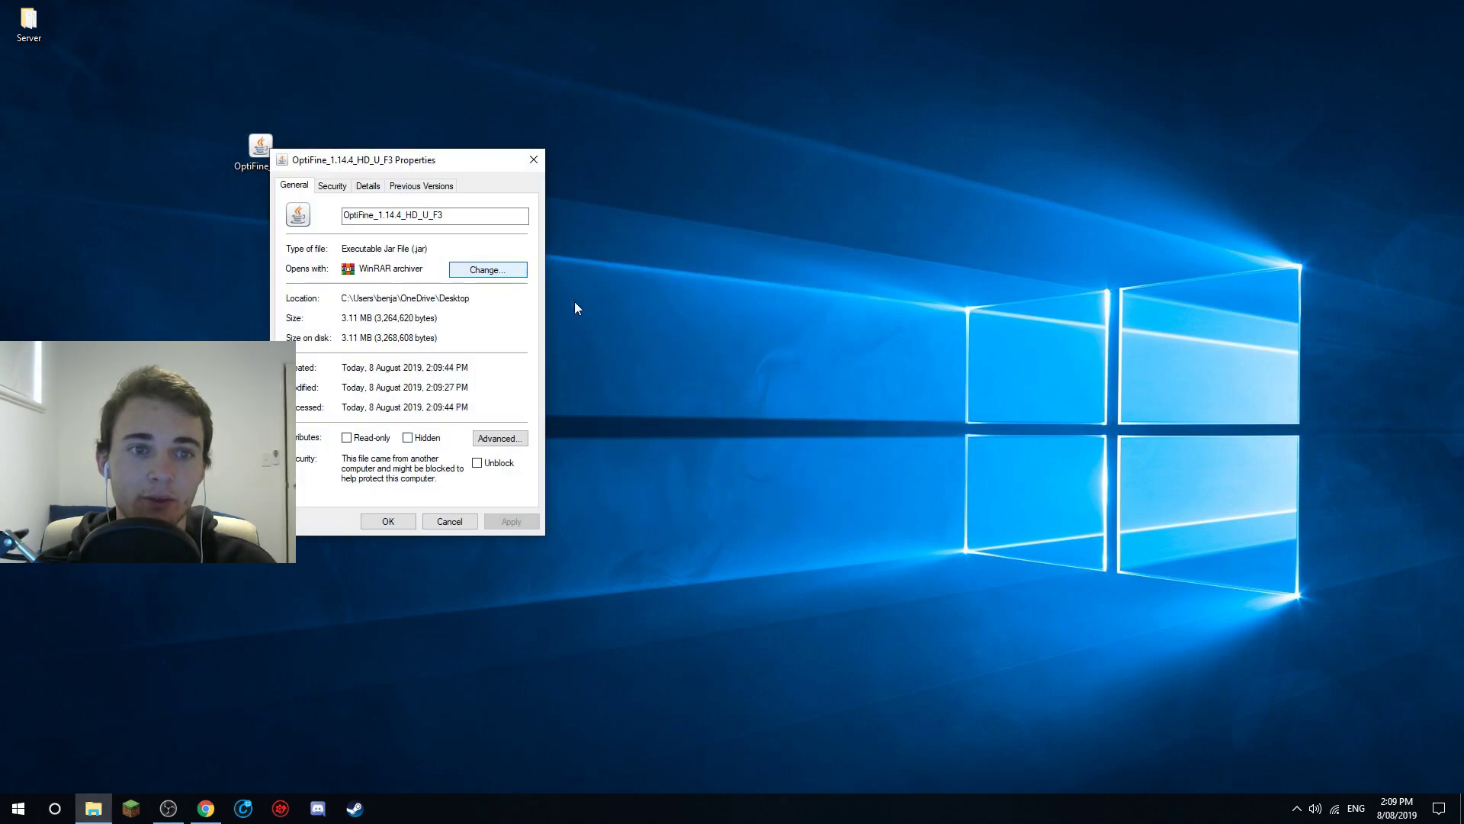
left_click(533, 160)
Open the OptiFine jar file from the desktop in WinRAR to view its contents, and close the archive
left_click_drag(264, 157, 322, 160)
double_click(328, 158)
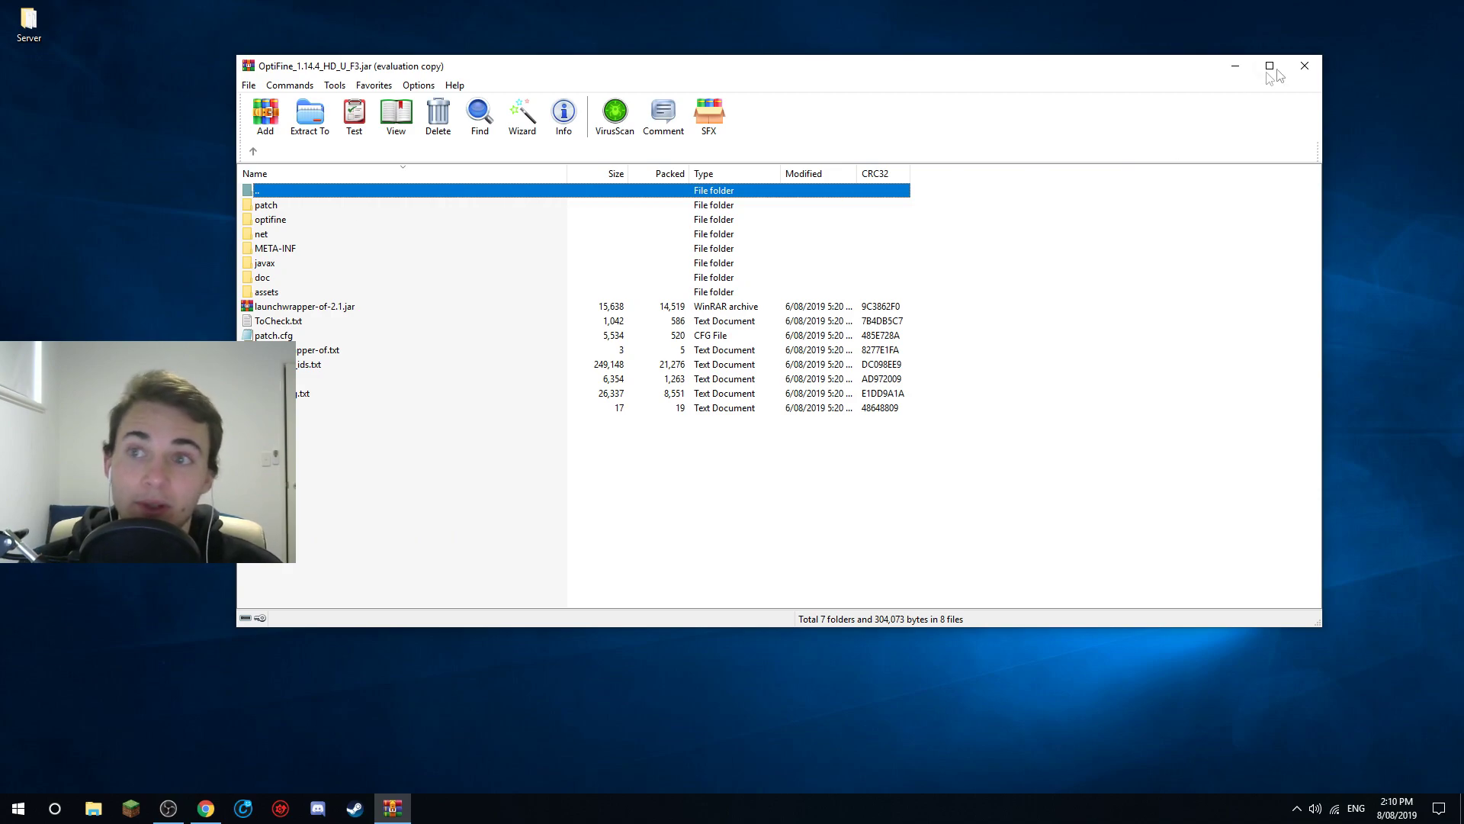
left_click(1304, 66)
Set .jar files to open with Java(TM) Platform SE binary through the OptiFine file's properties
right_click(322, 153)
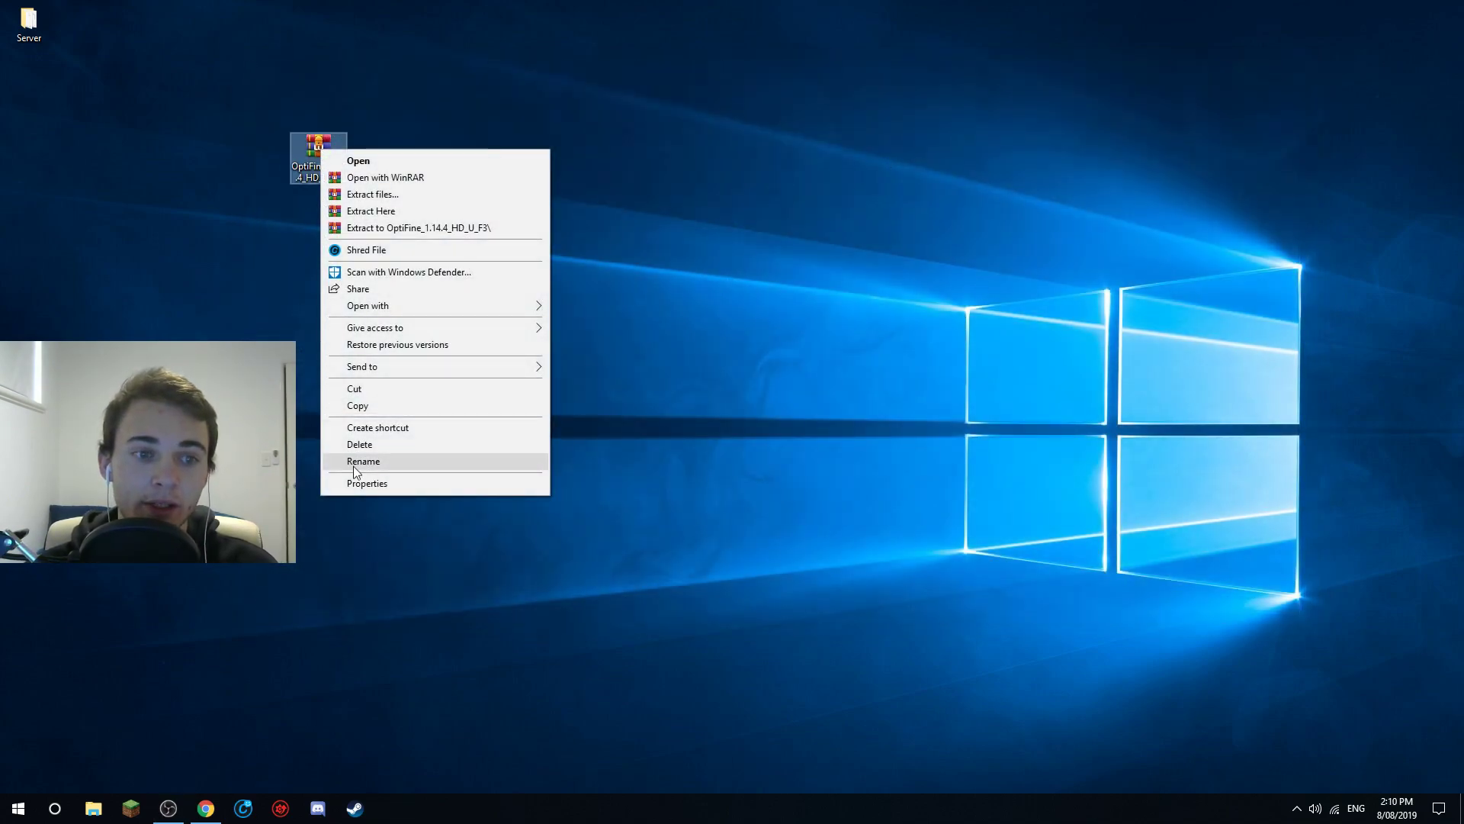
mouse_move(379, 302)
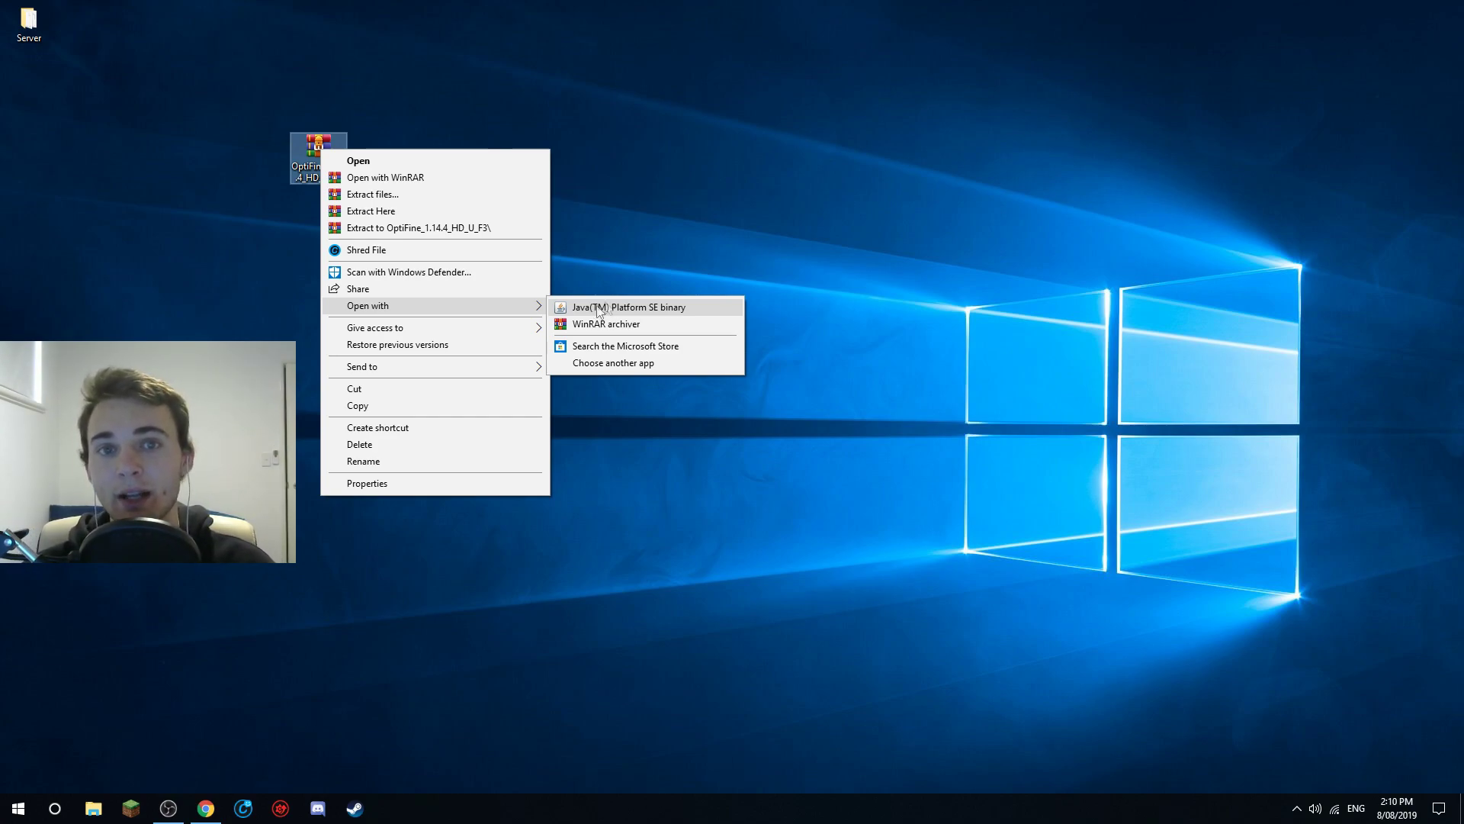
left_click(412, 484)
left_click(555, 273)
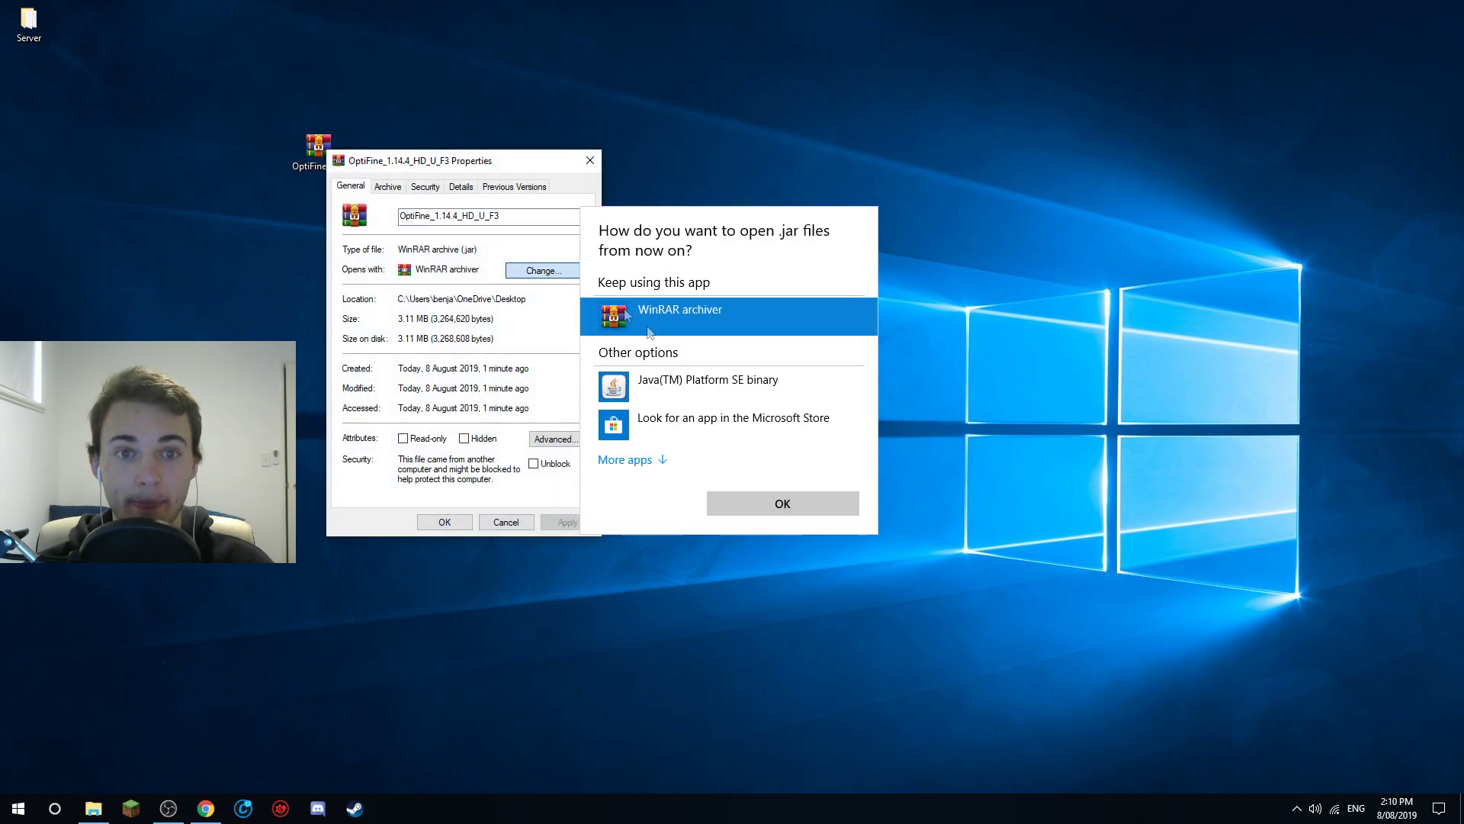
left_click(713, 387)
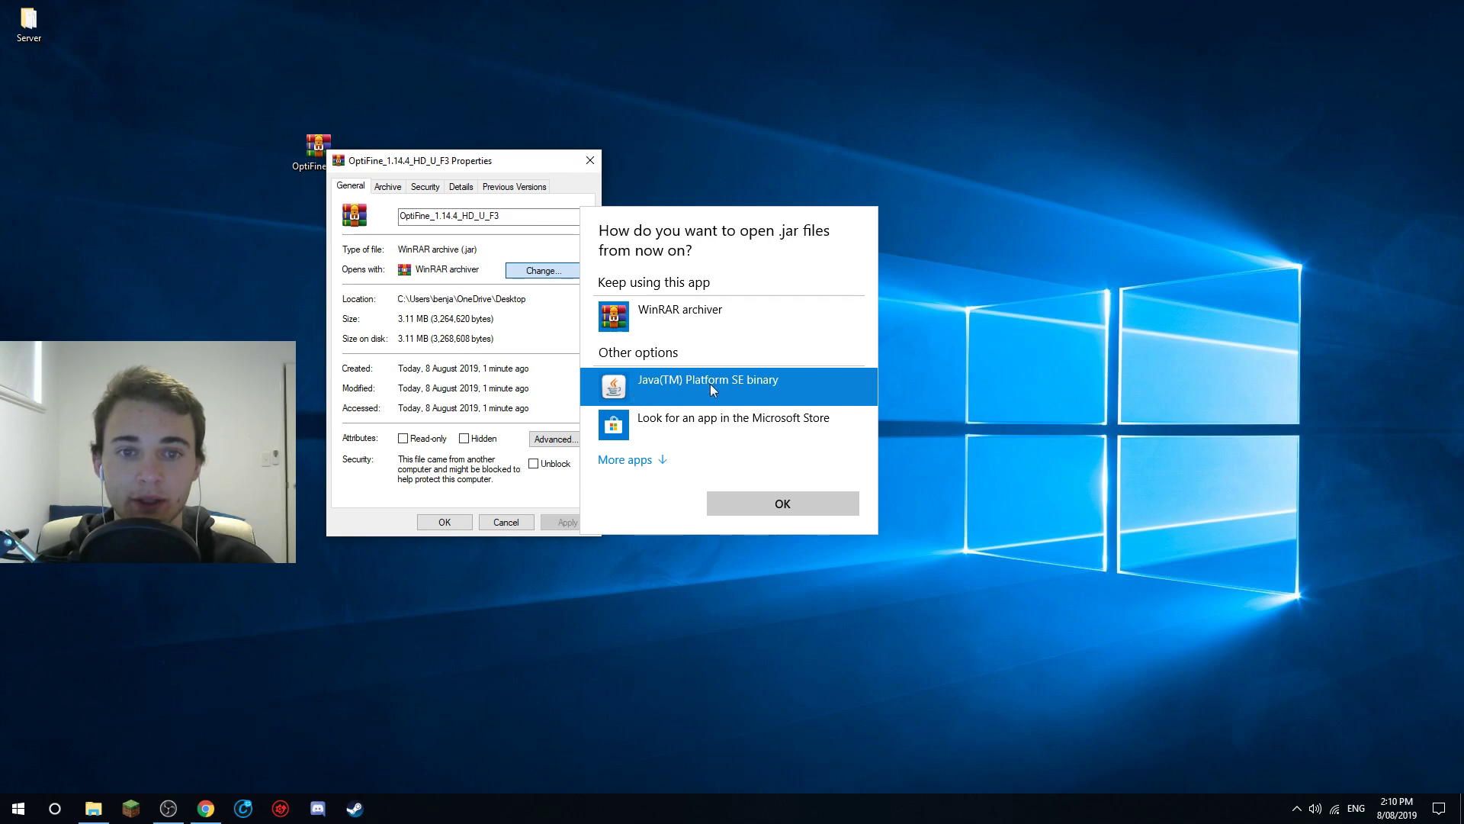
left_click(774, 501)
left_click(560, 524)
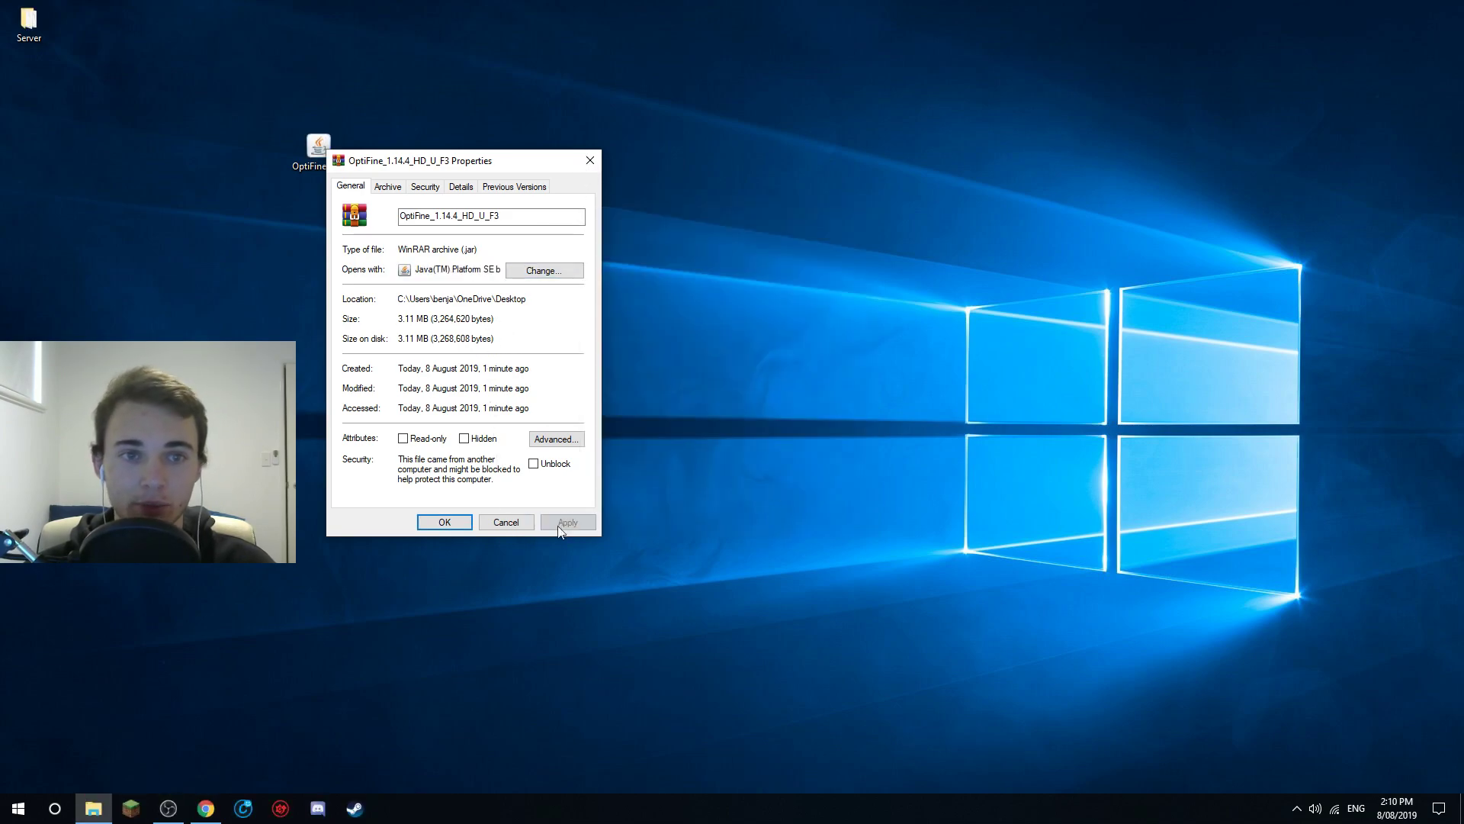
left_click(458, 521)
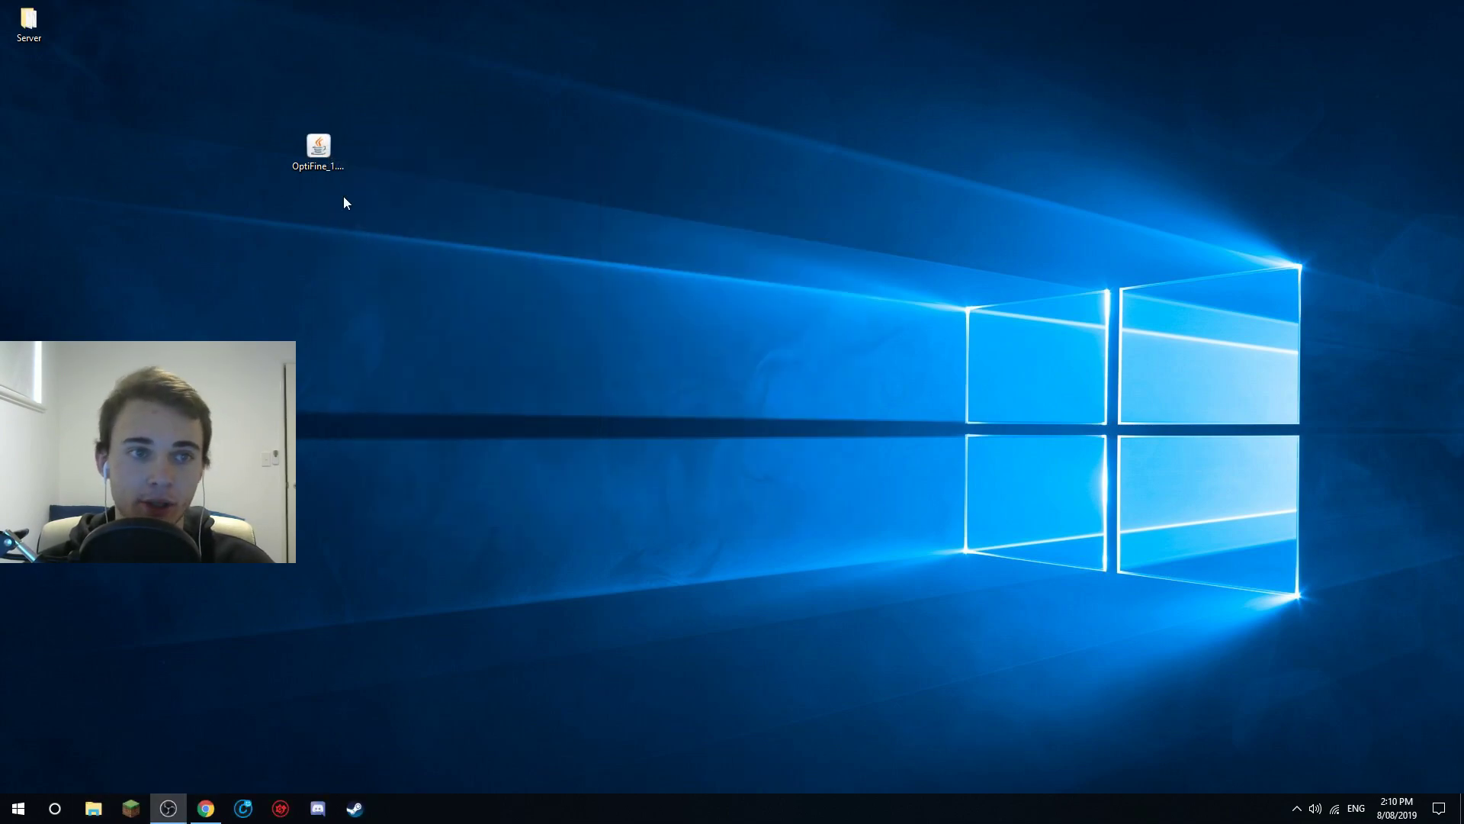
Run the OptiFine jar file and install OptiFine HD Ultra F3 for Minecraft 1.14.4 in the default .minecraft folder
double_click(326, 157)
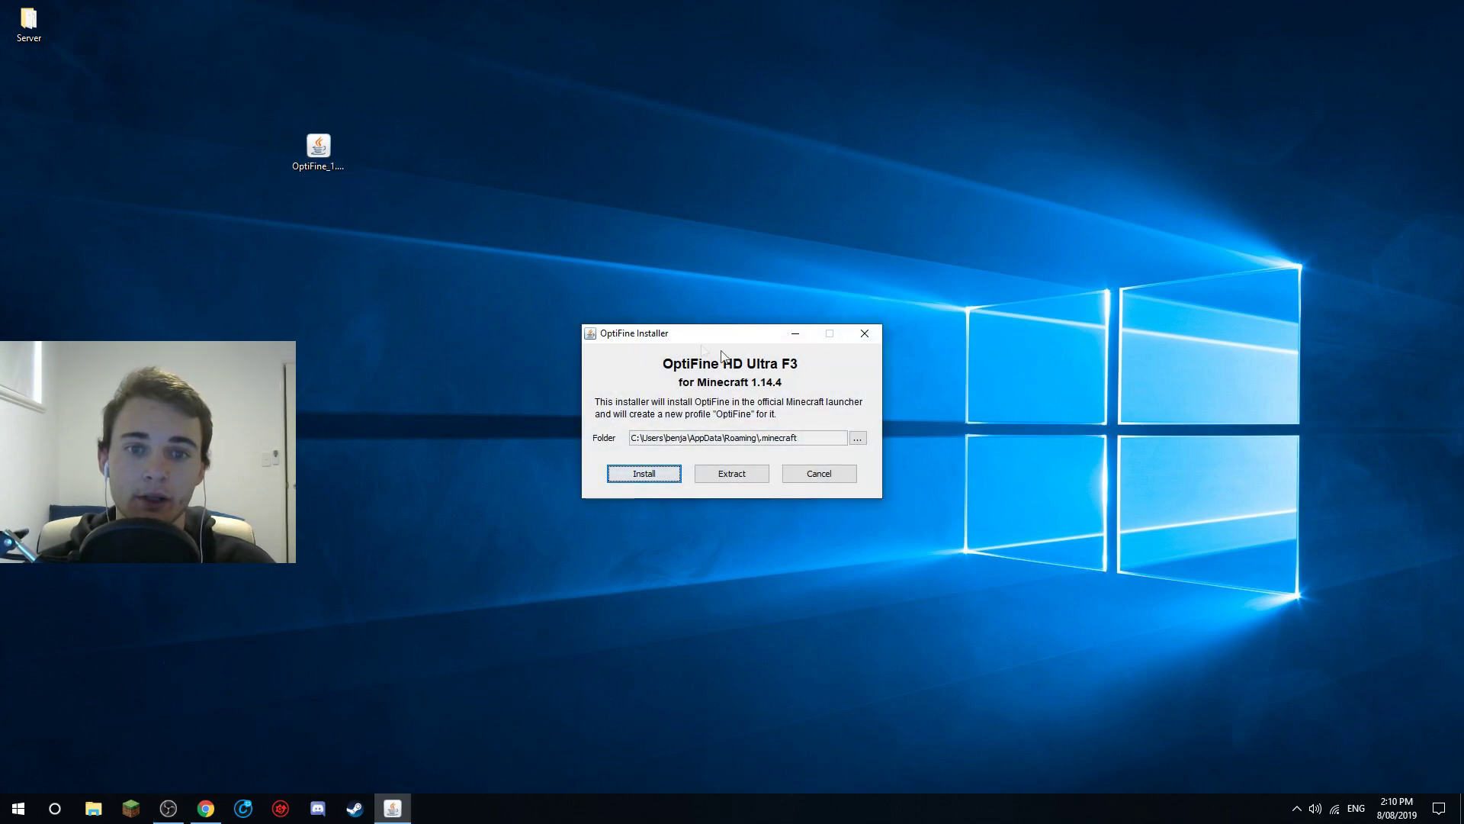
left_click_drag(727, 330, 709, 272)
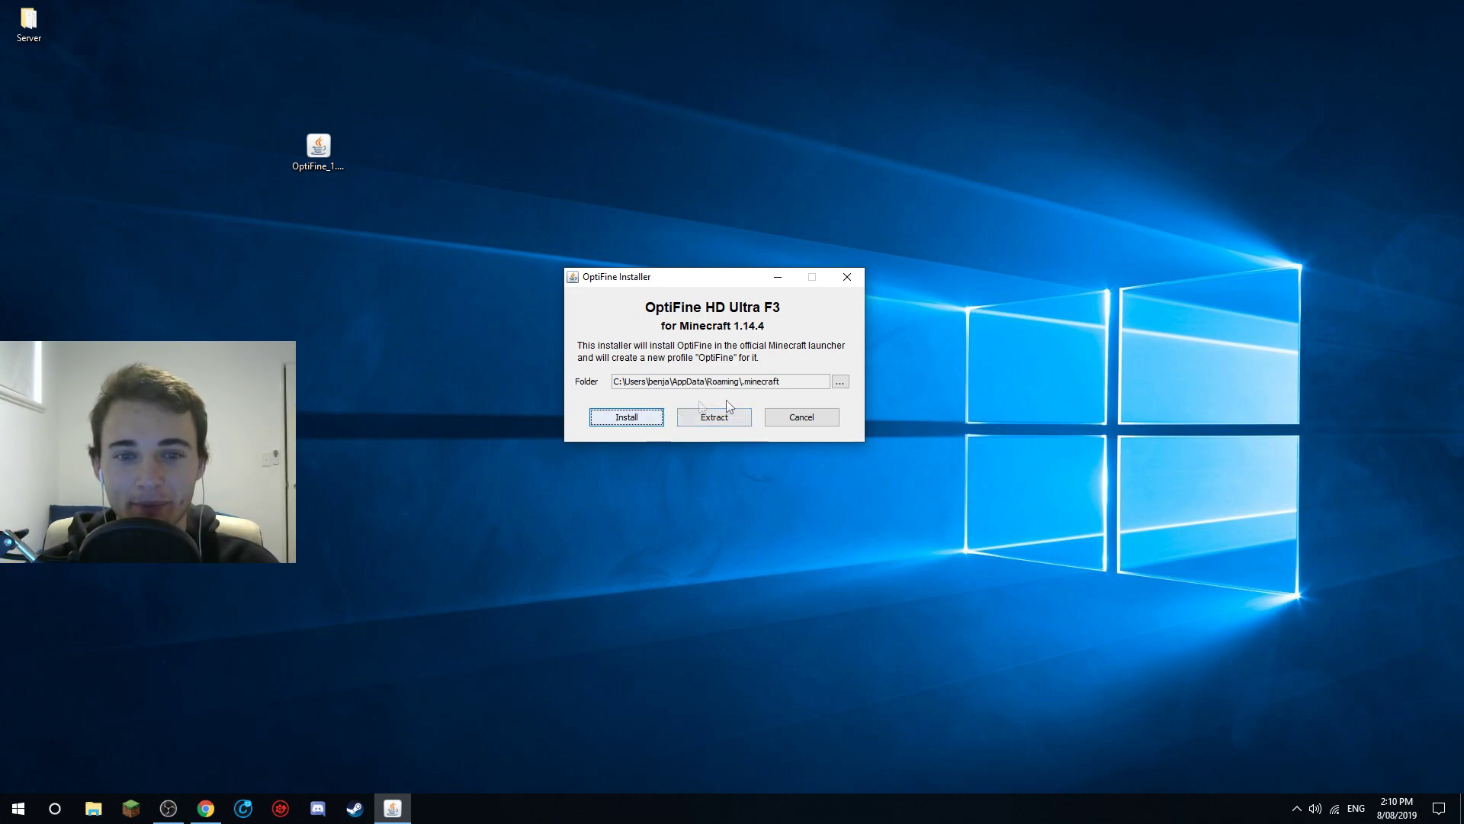
left_click(633, 420)
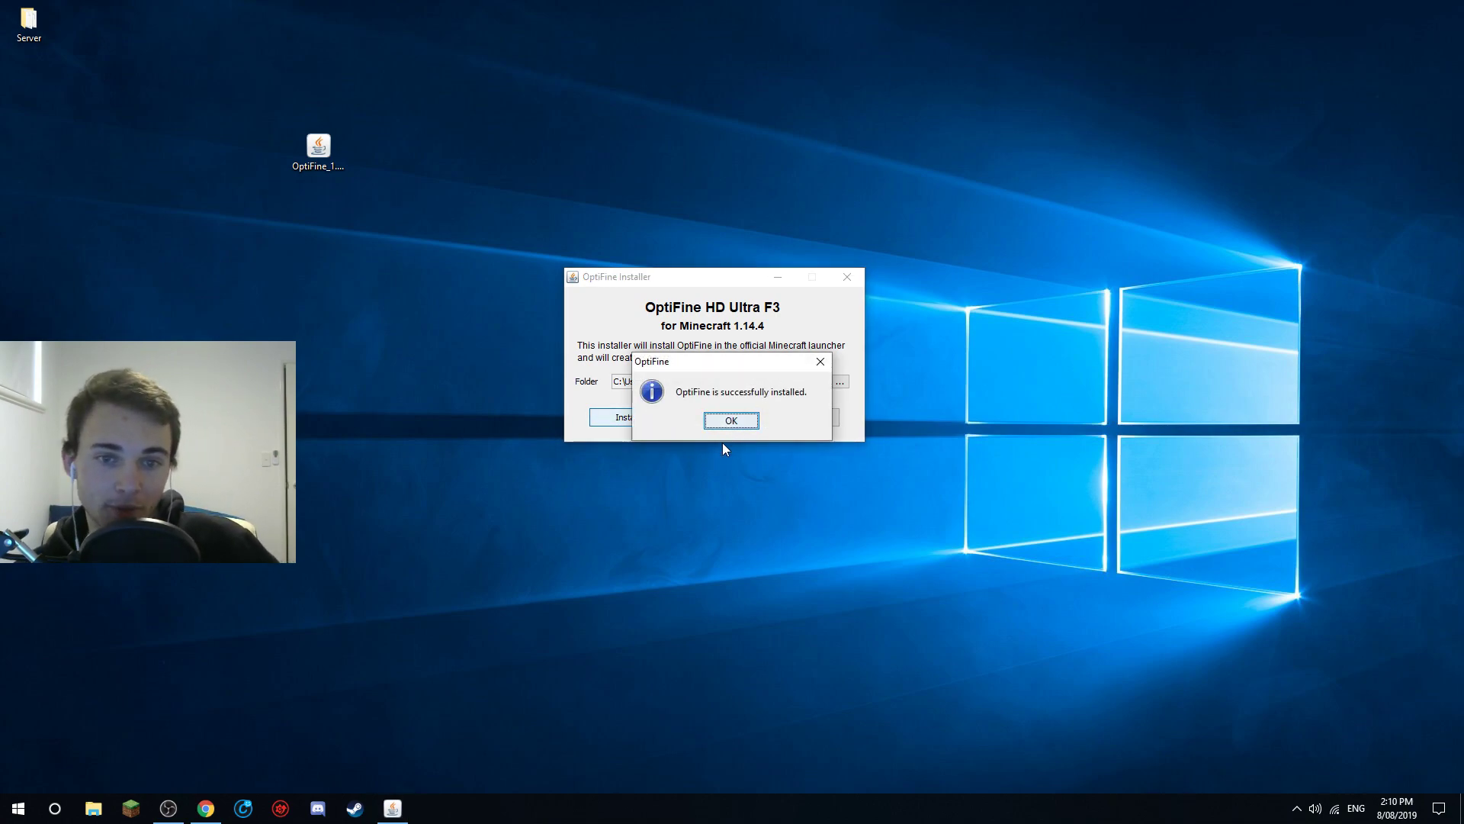
left_click(730, 420)
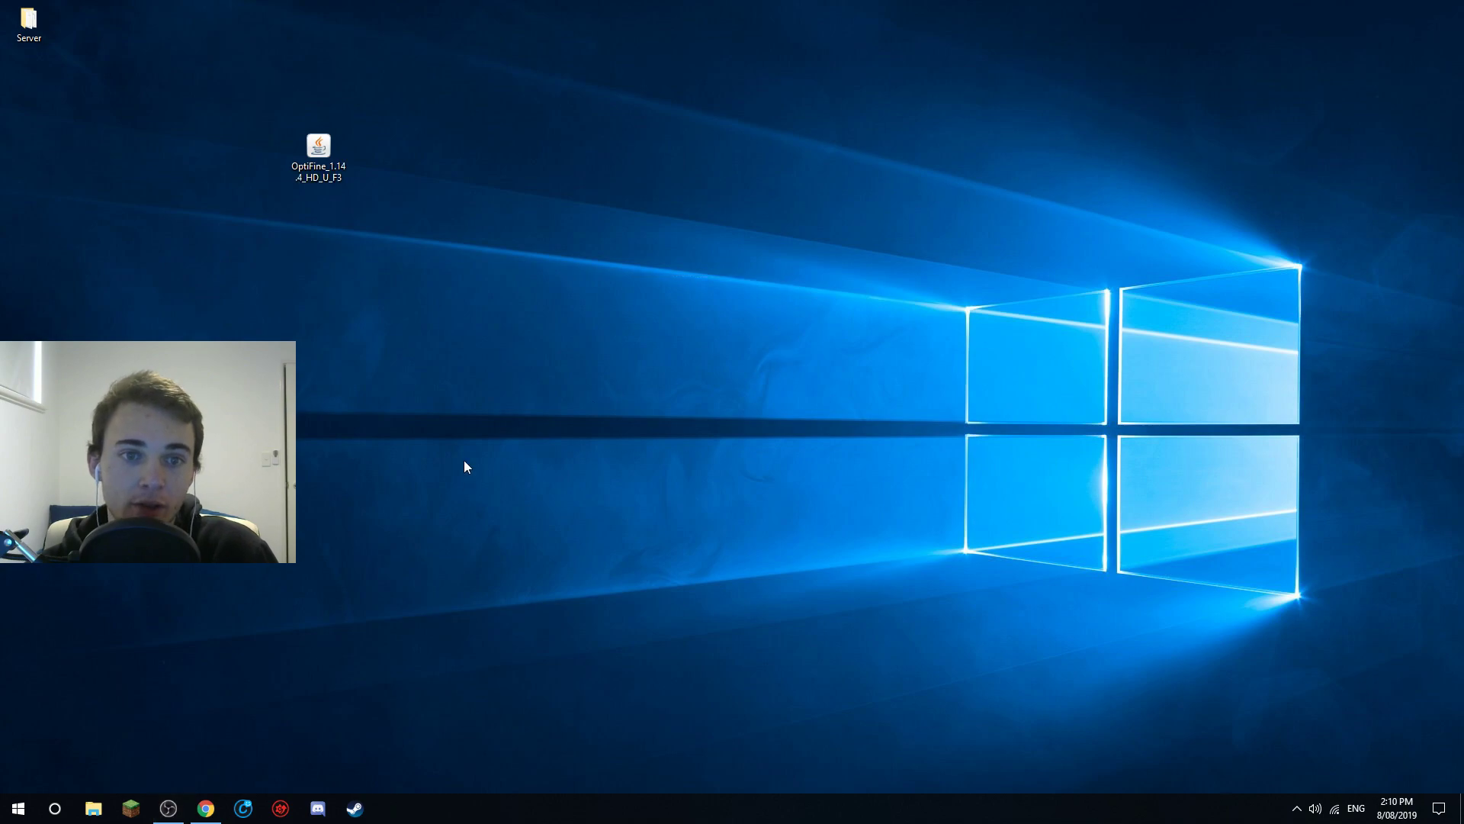
Switch to Chrome and open the java.com page listing Java downloads for all operating systems
left_click(206, 807)
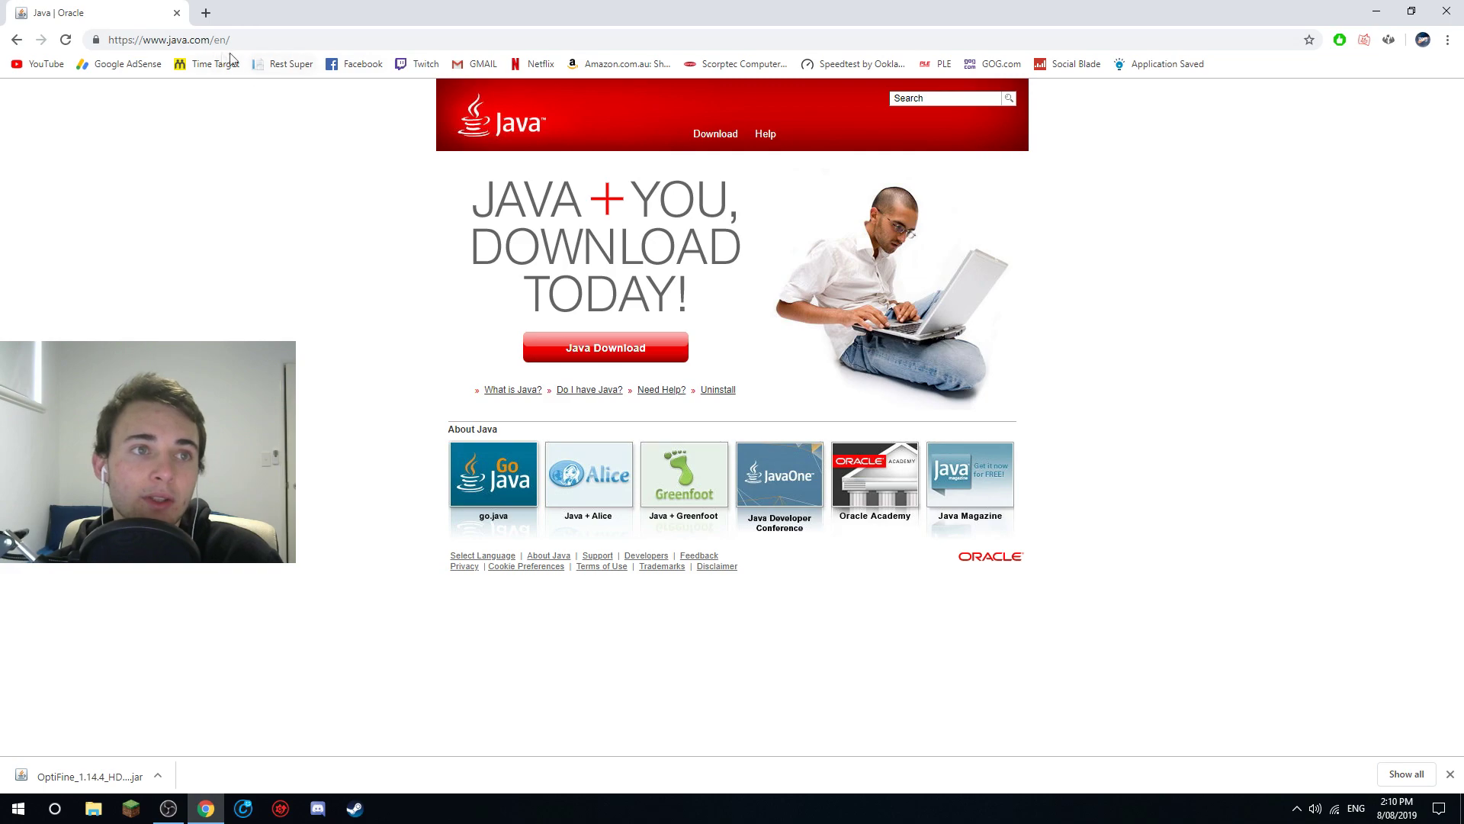
left_click(619, 350)
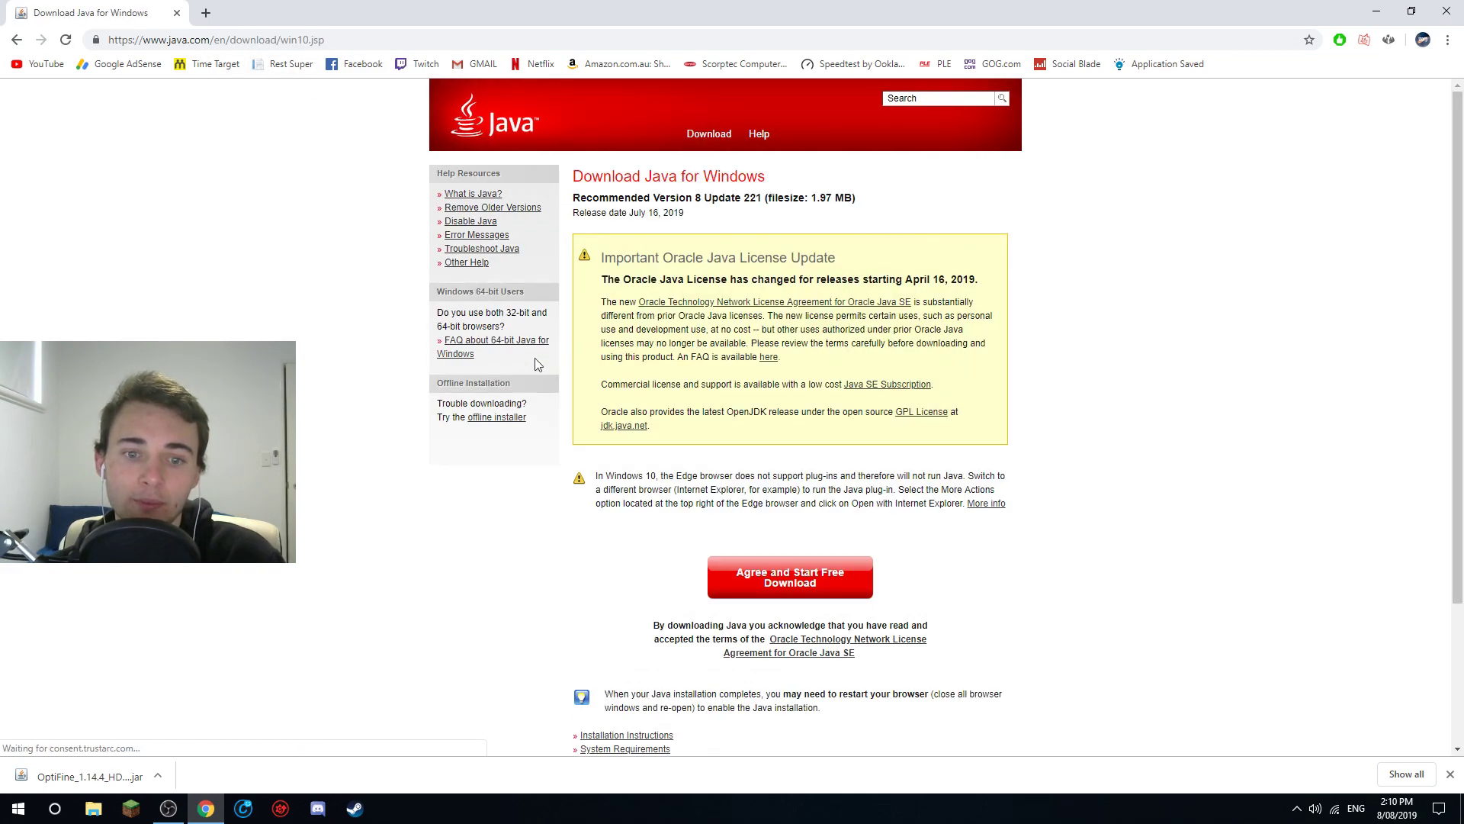
left_click(704, 136)
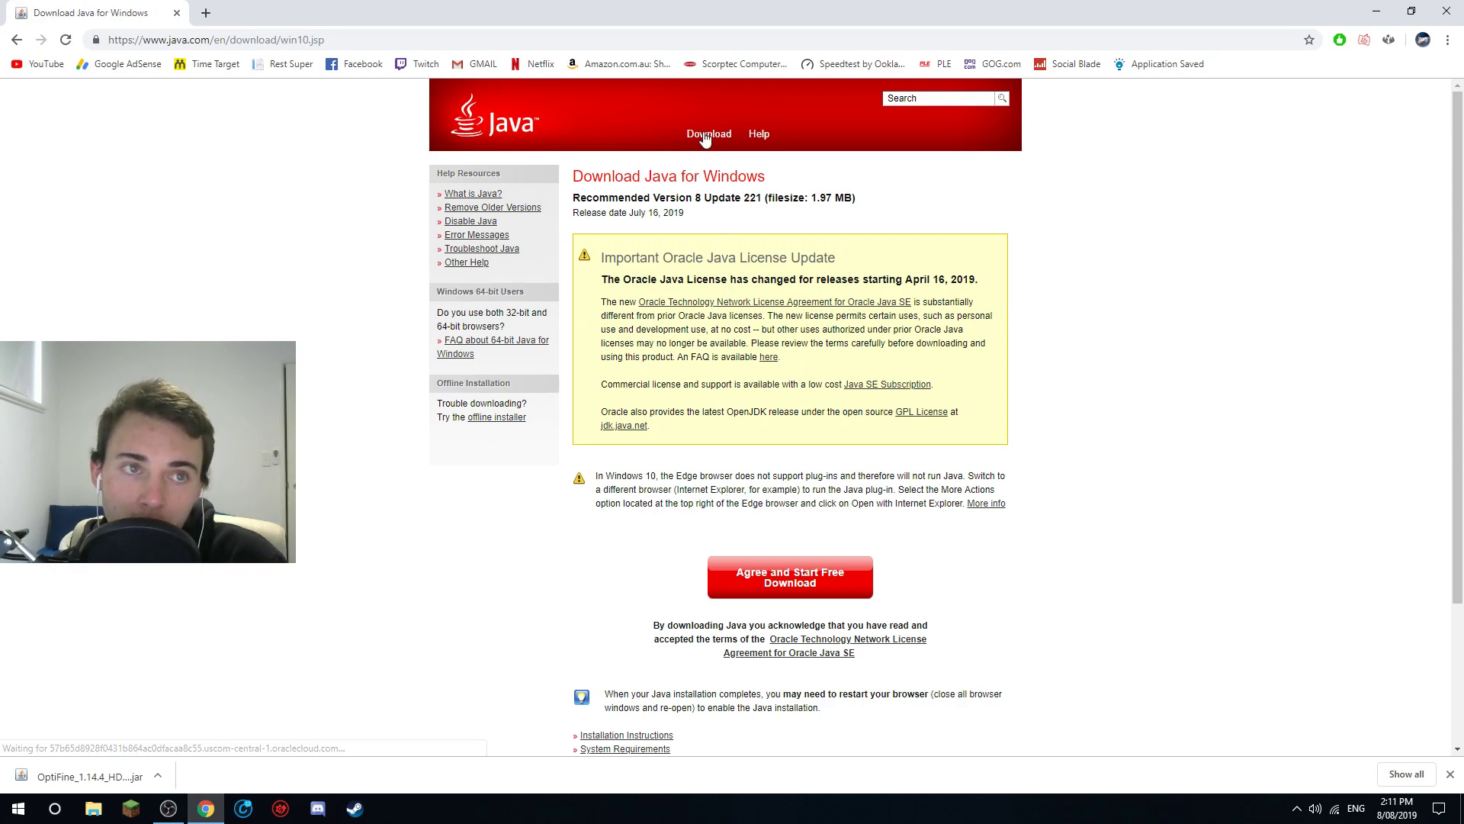
scroll(712, 287, "down", 2)
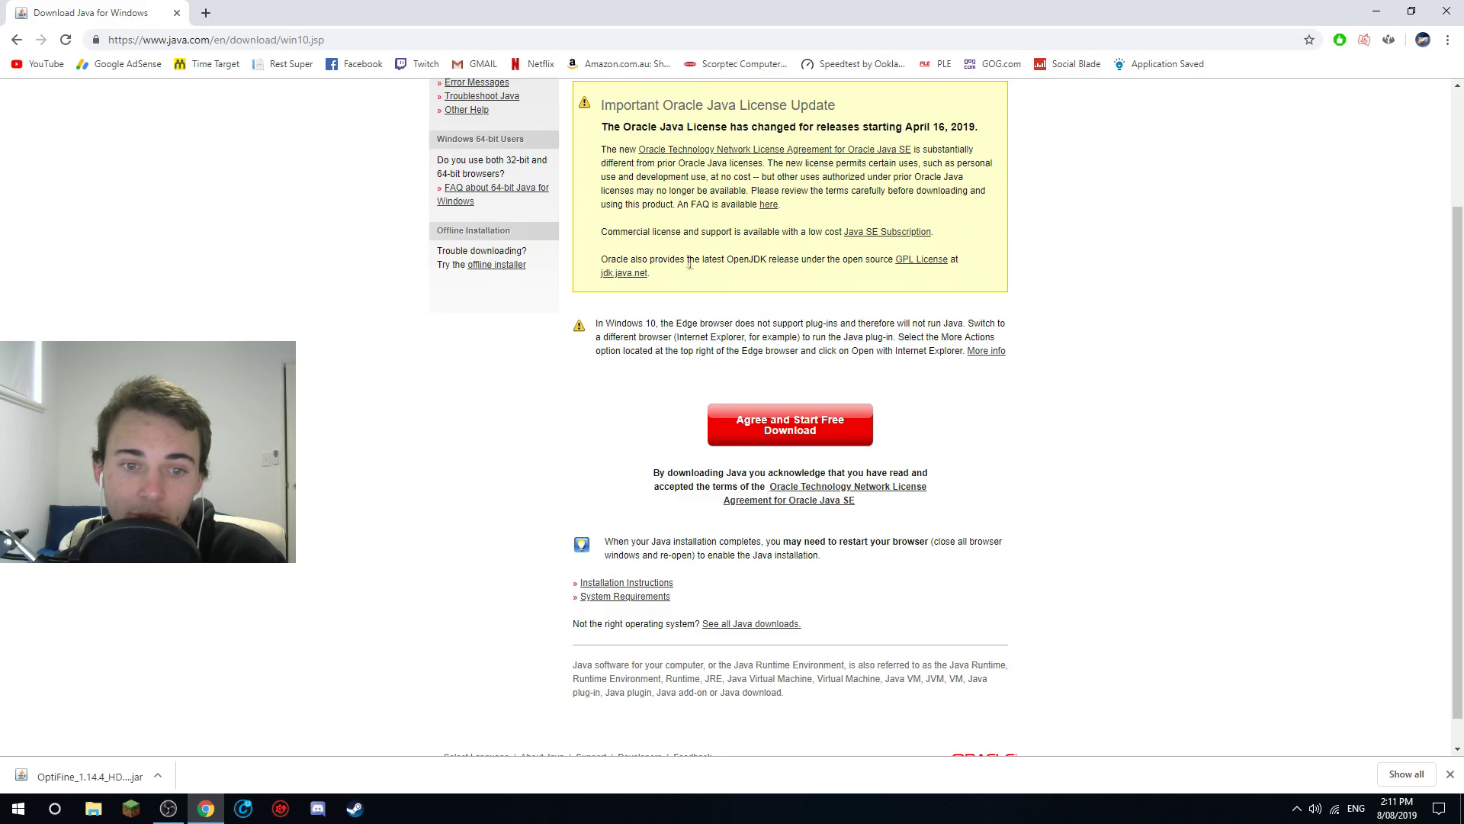
scroll(693, 262, "up", 2)
scroll(656, 503, "down", 2)
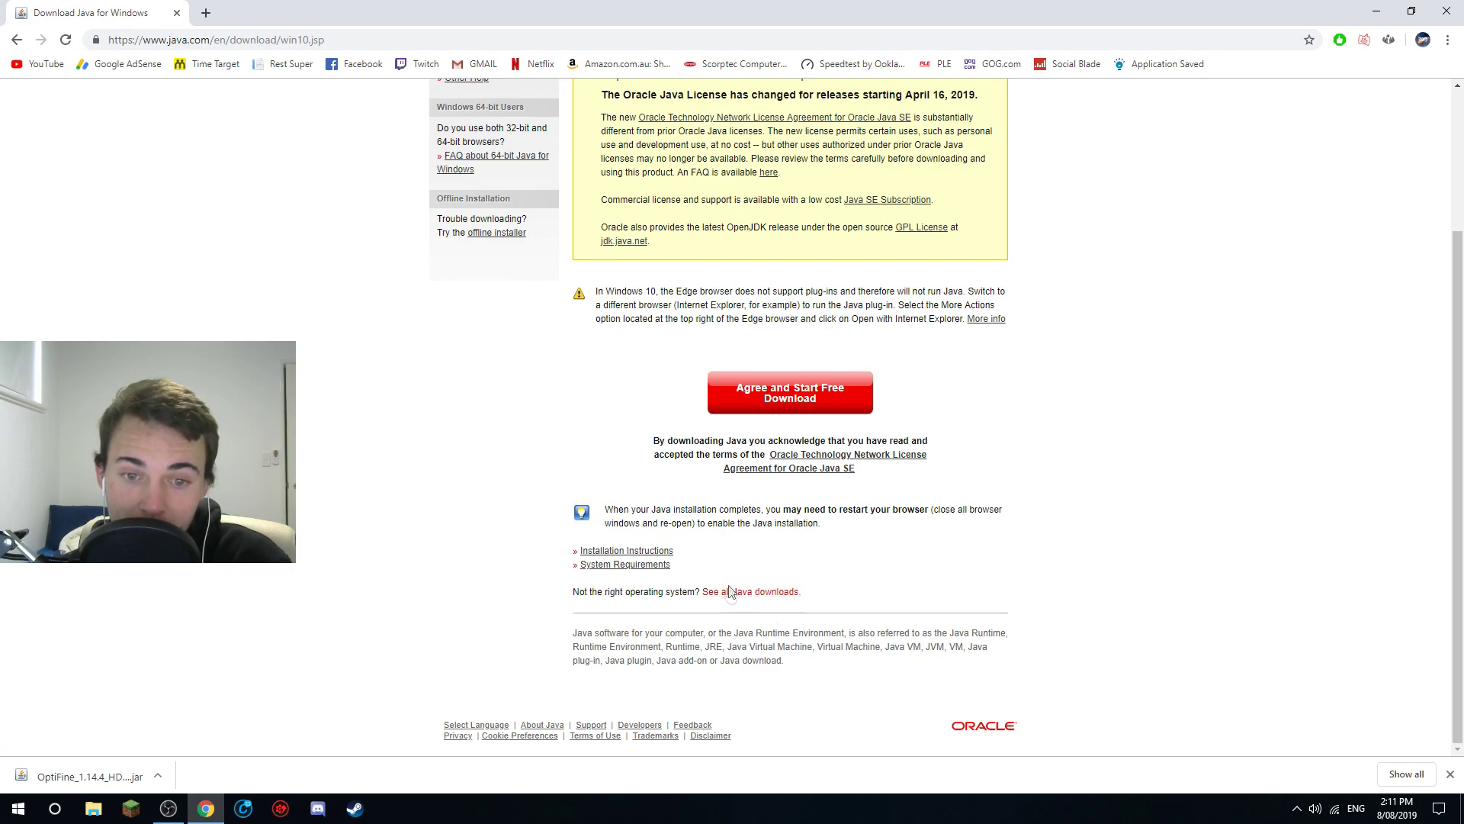
left_click(762, 592)
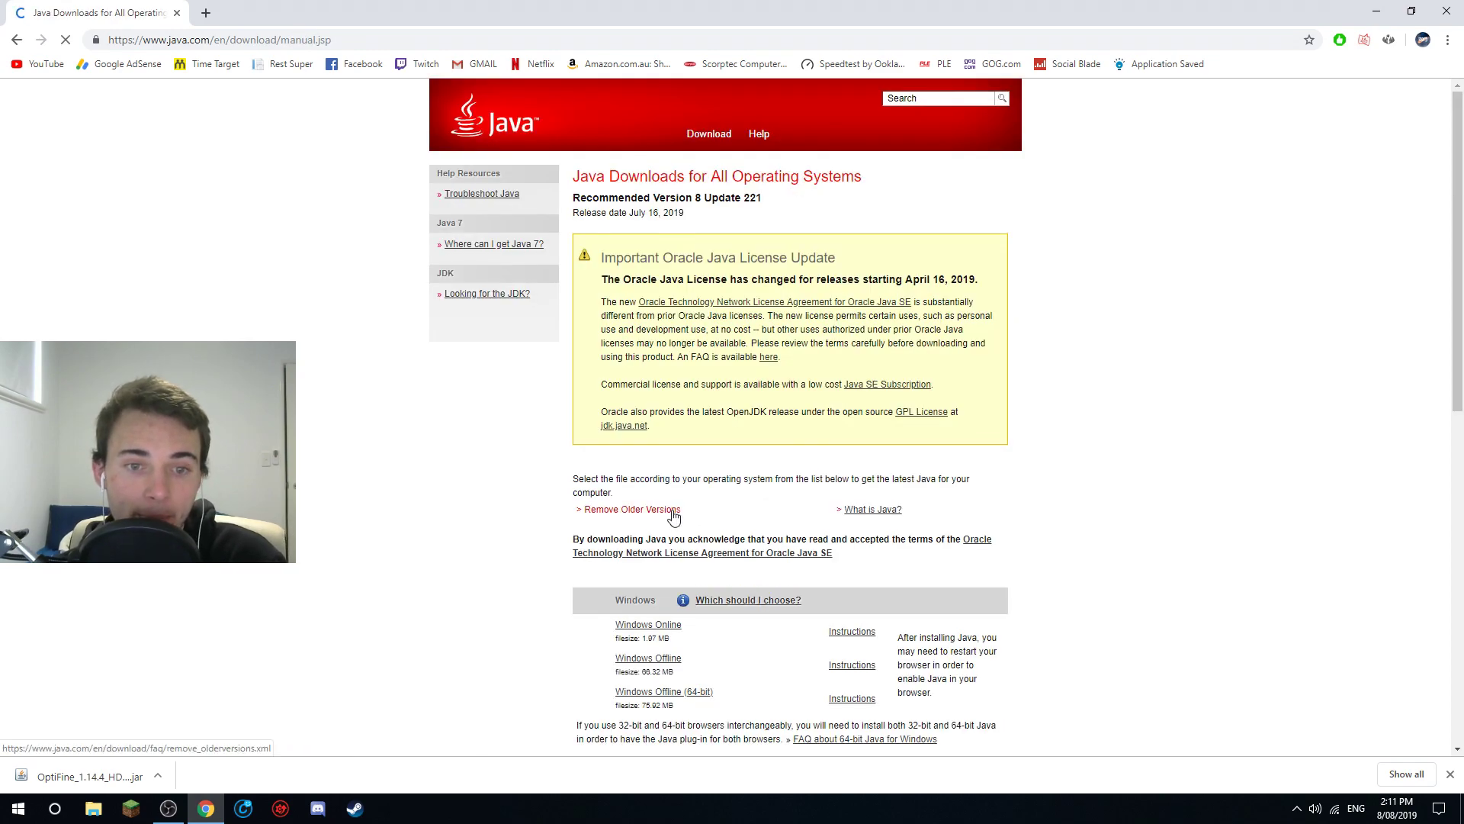
Download the Windows Offline (64-bit) Java installer and run jre-8u221-windows-x64.exe
scroll(684, 476, "down", 2)
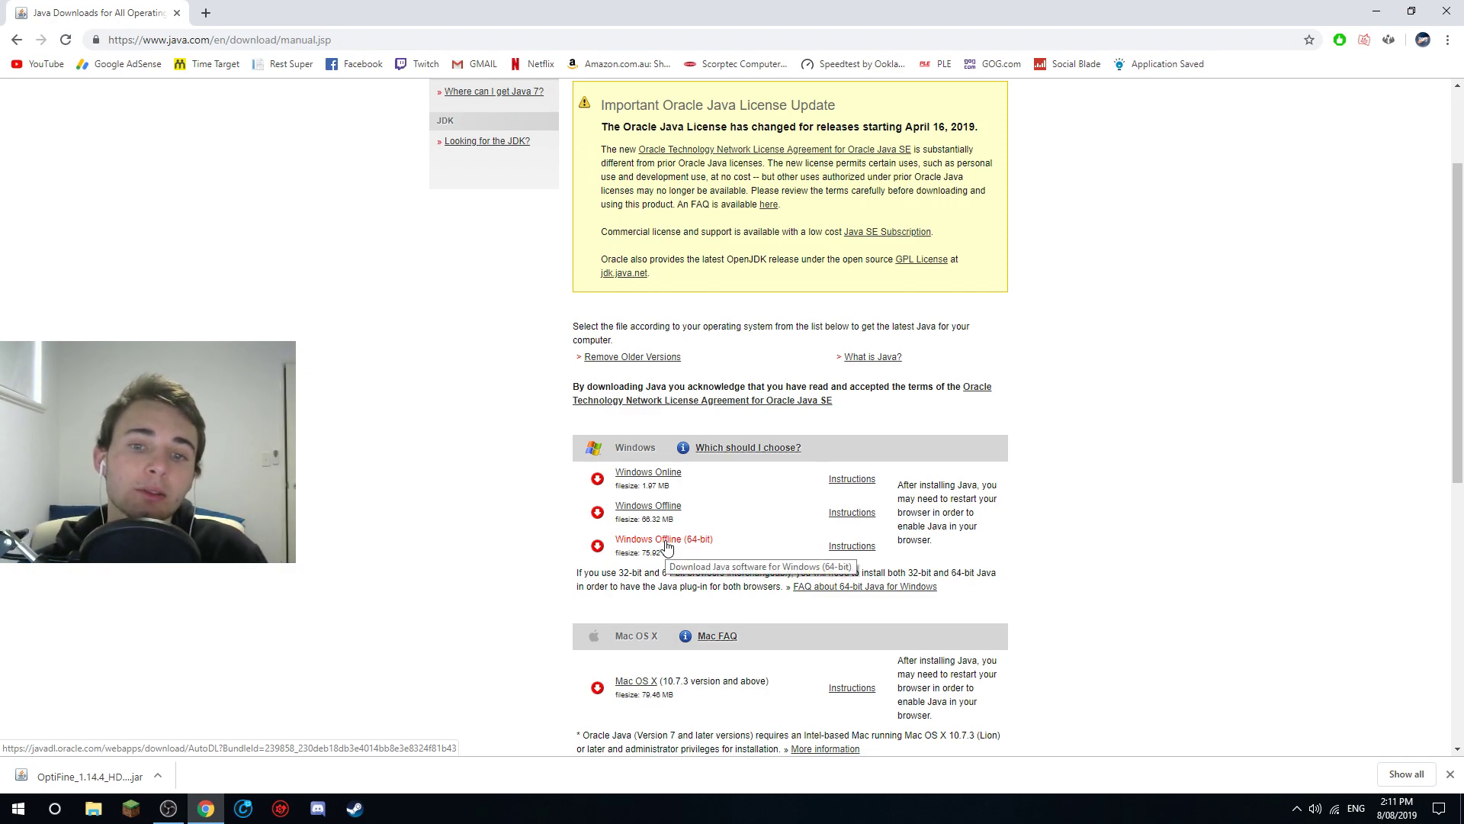
left_click(667, 546)
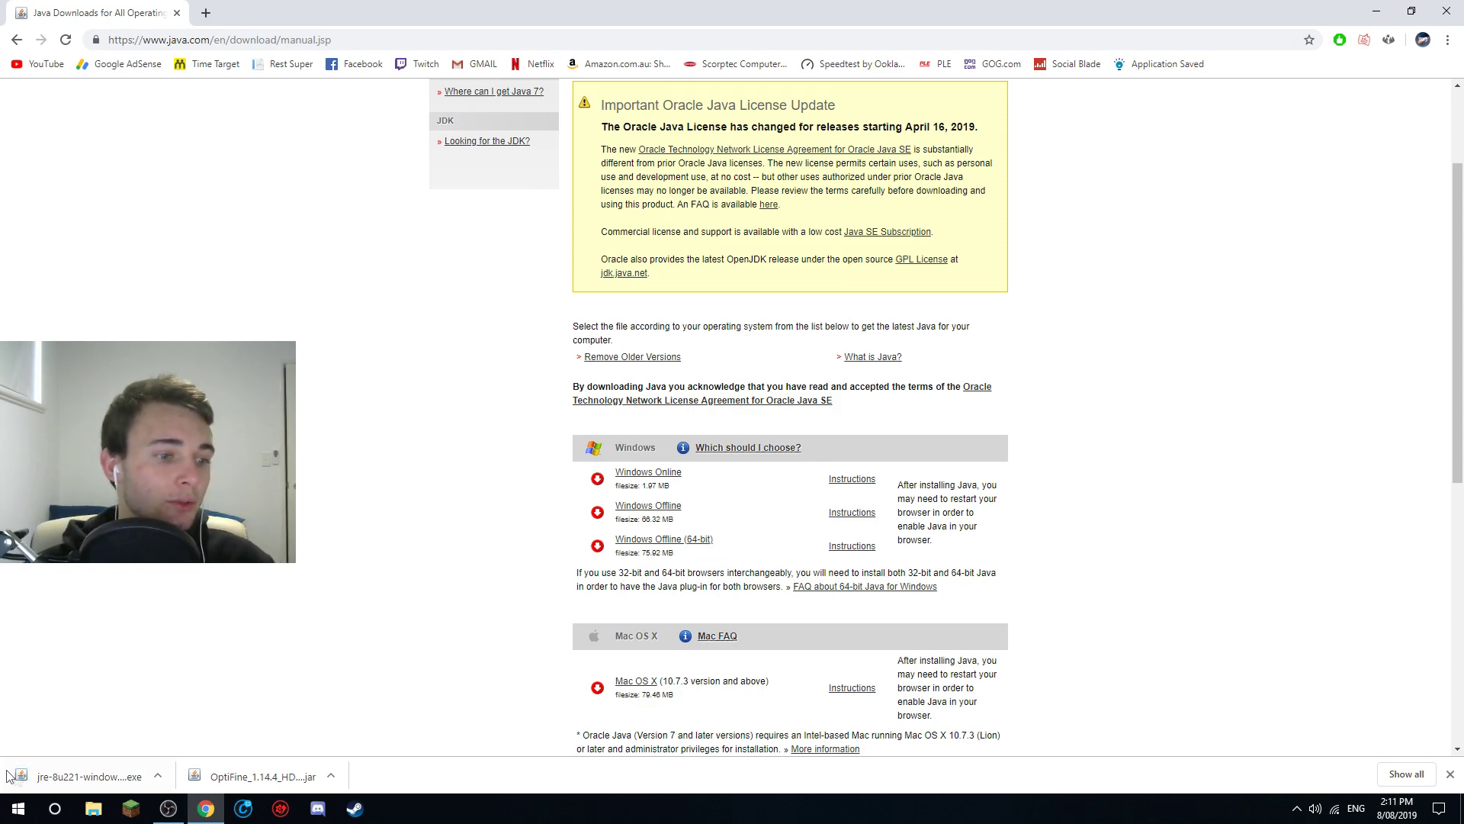
left_click(72, 782)
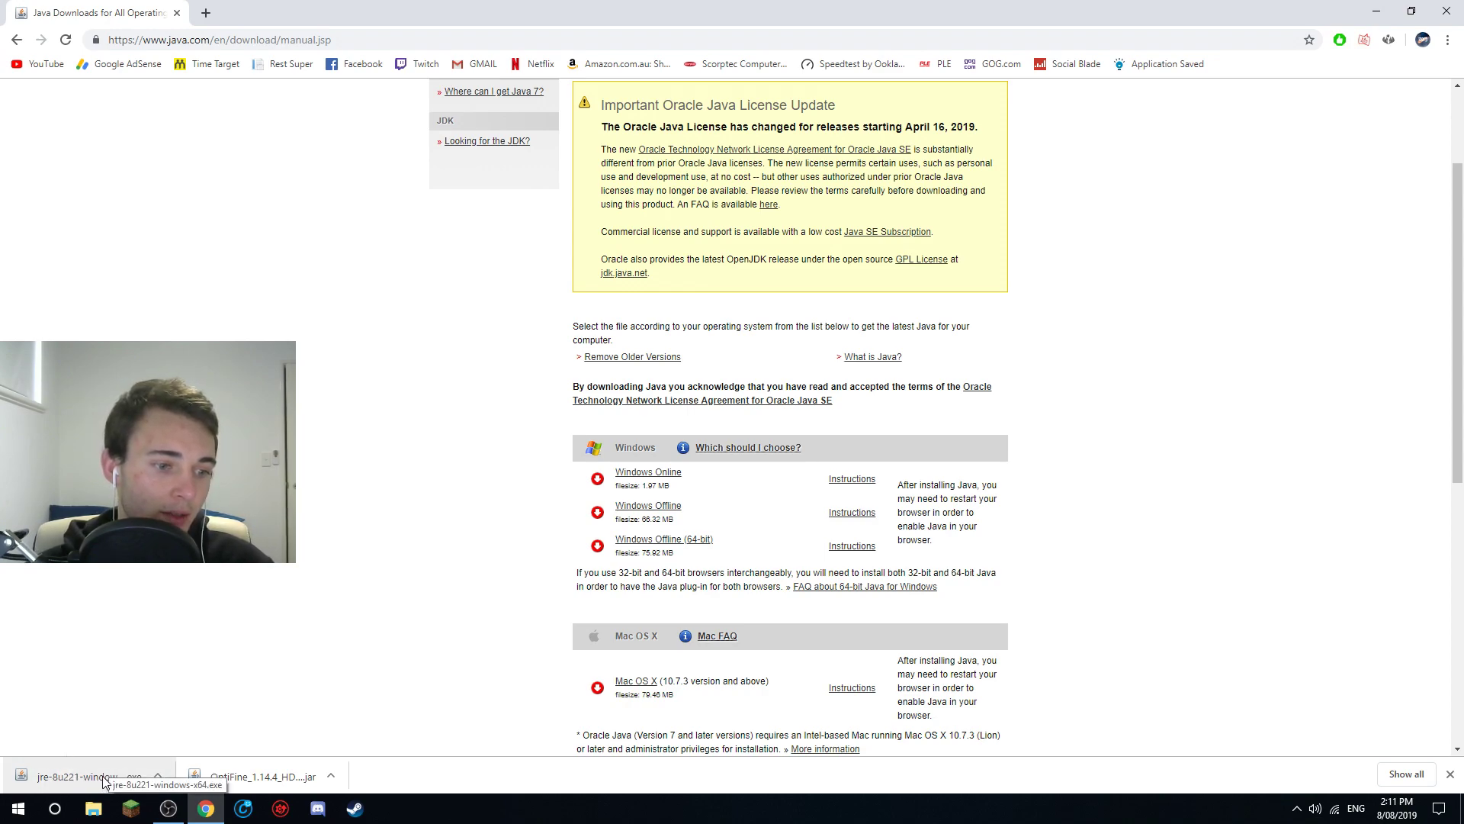
left_click(103, 779)
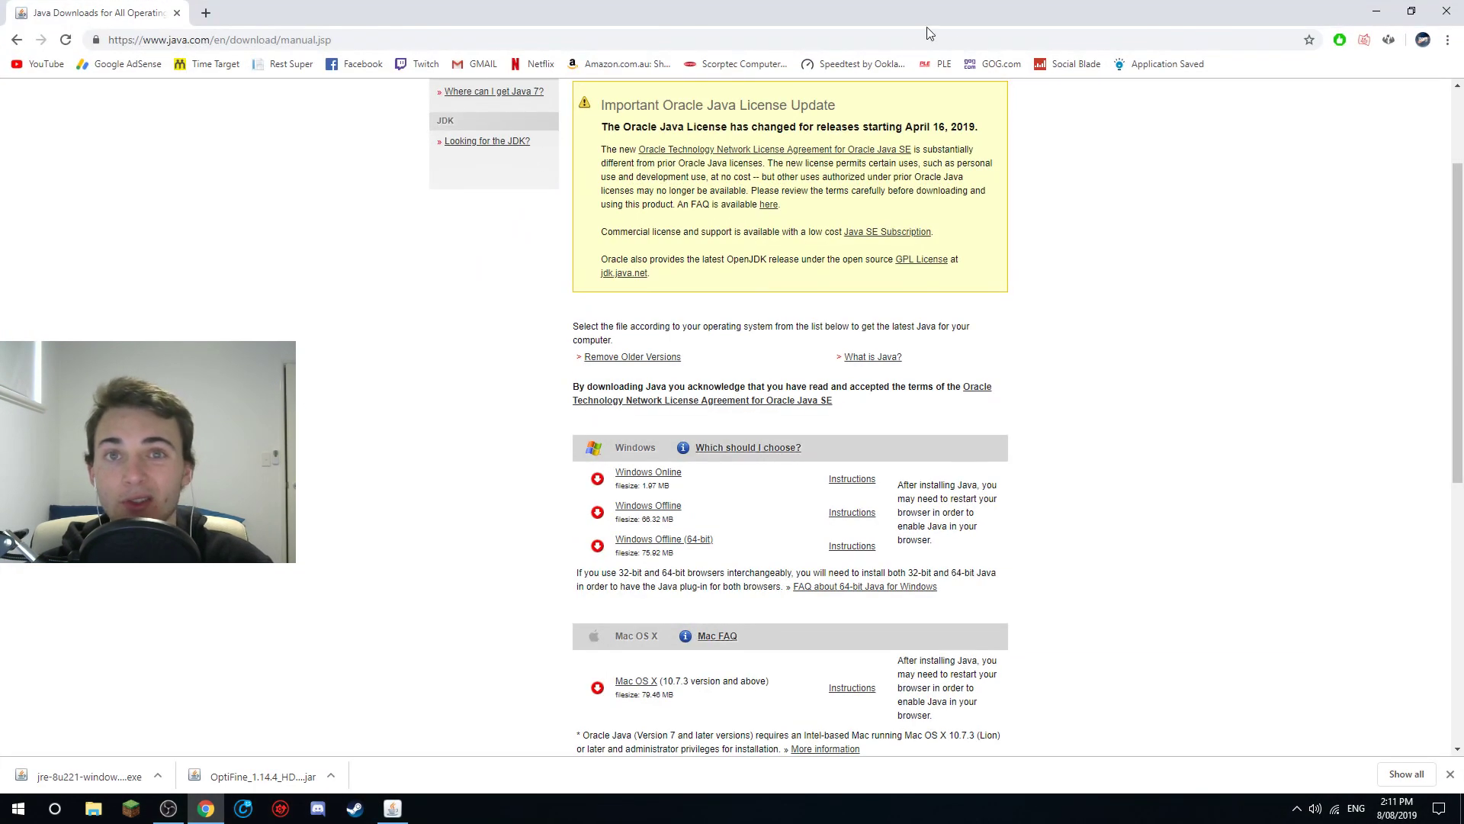
Resume ad blocking in the AdBlock extension and close the browser
right_click(1340, 40)
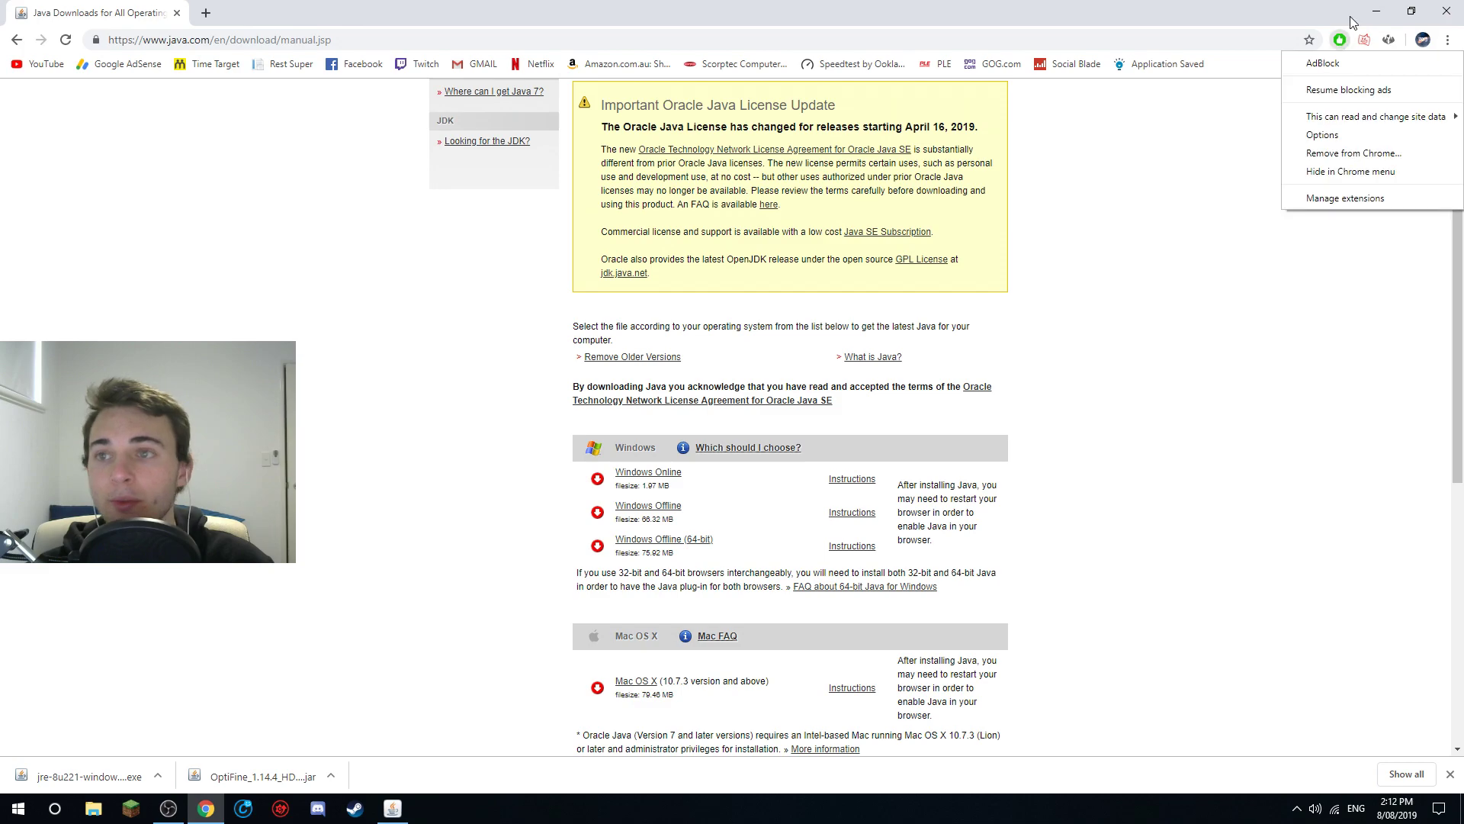
left_click(1341, 90)
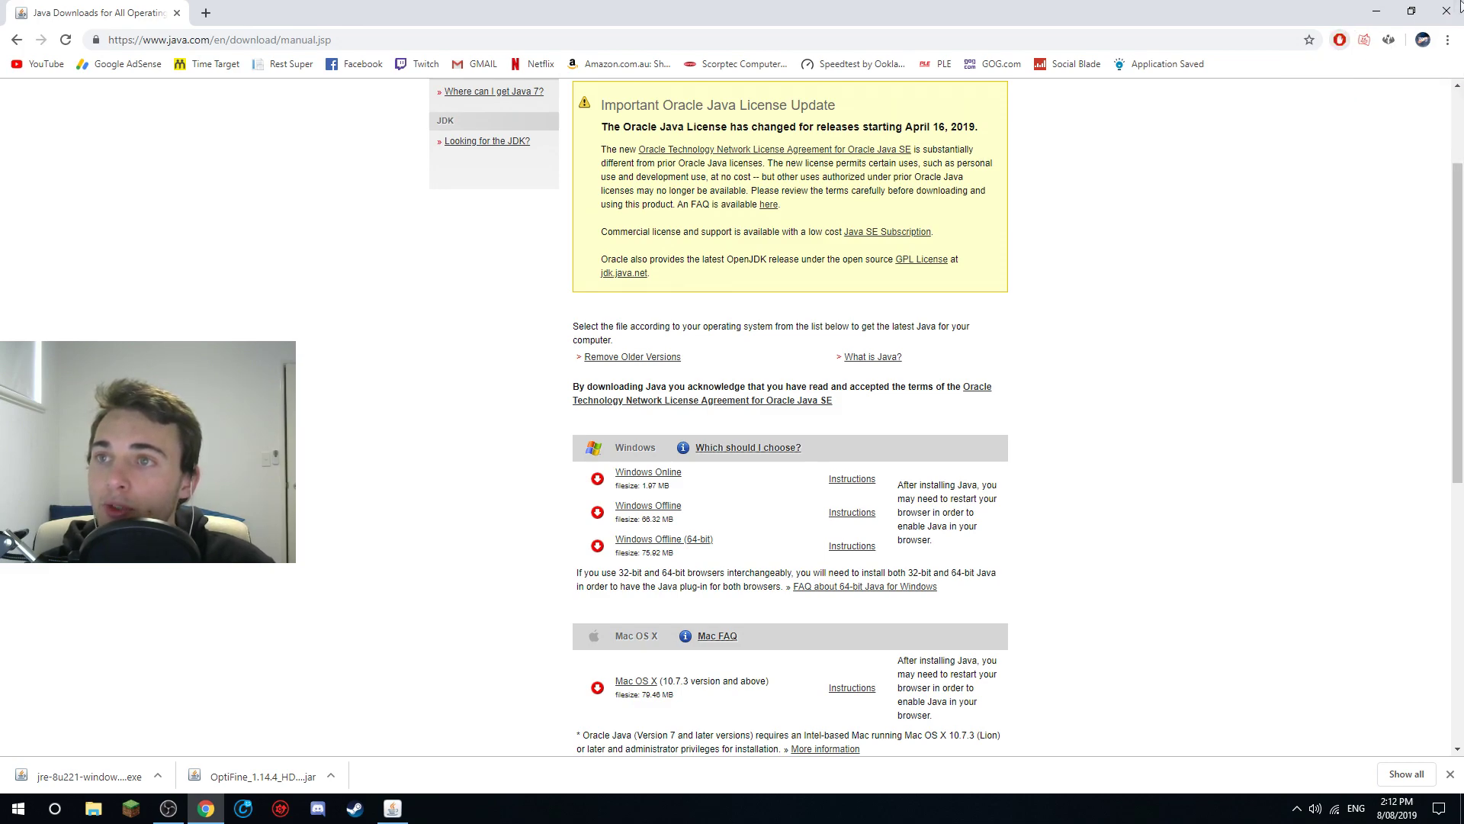
left_click(1449, 12)
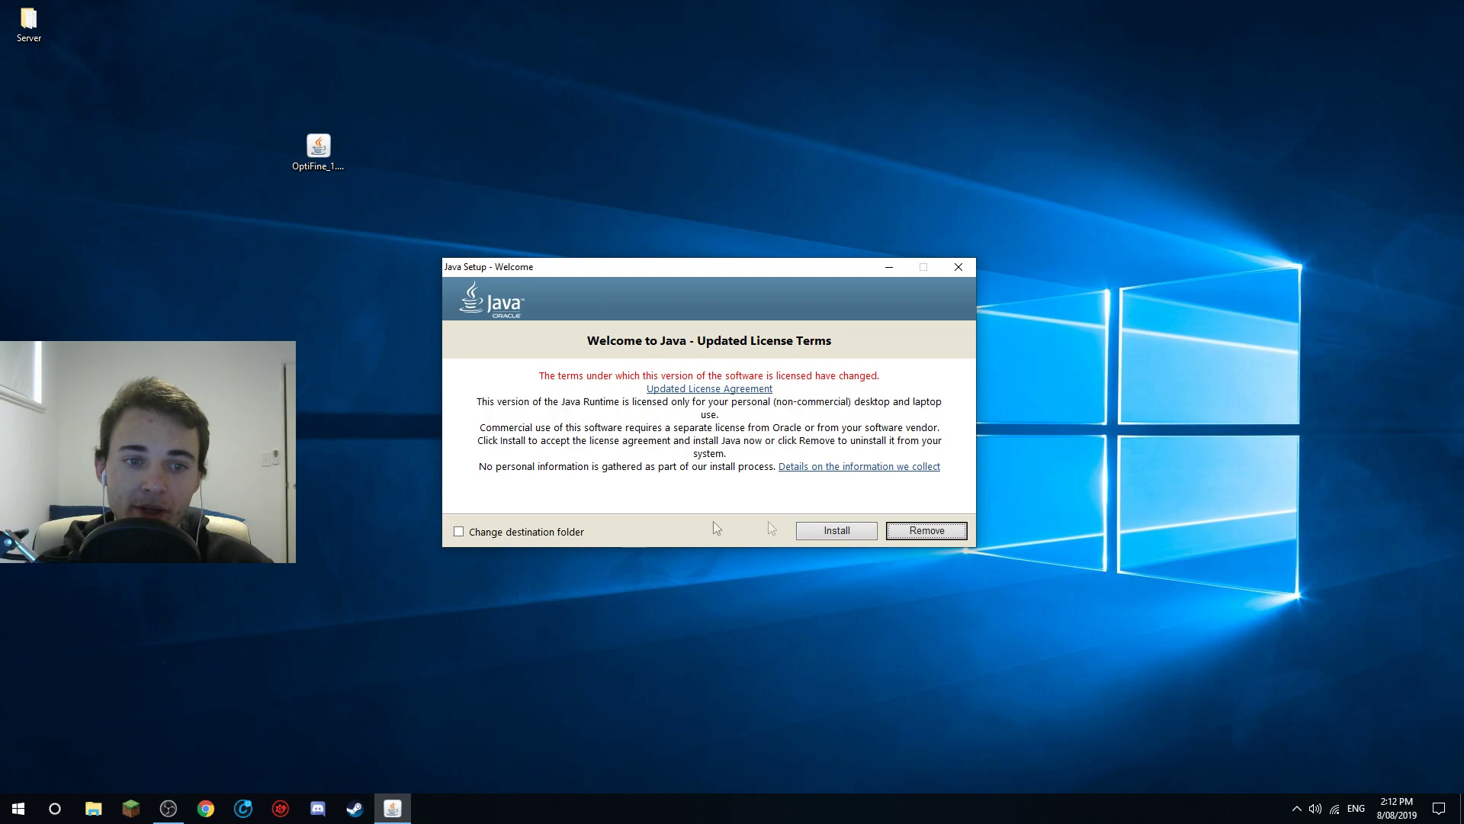
Install Java from the setup window, keeping the default destination folder
left_click(834, 529)
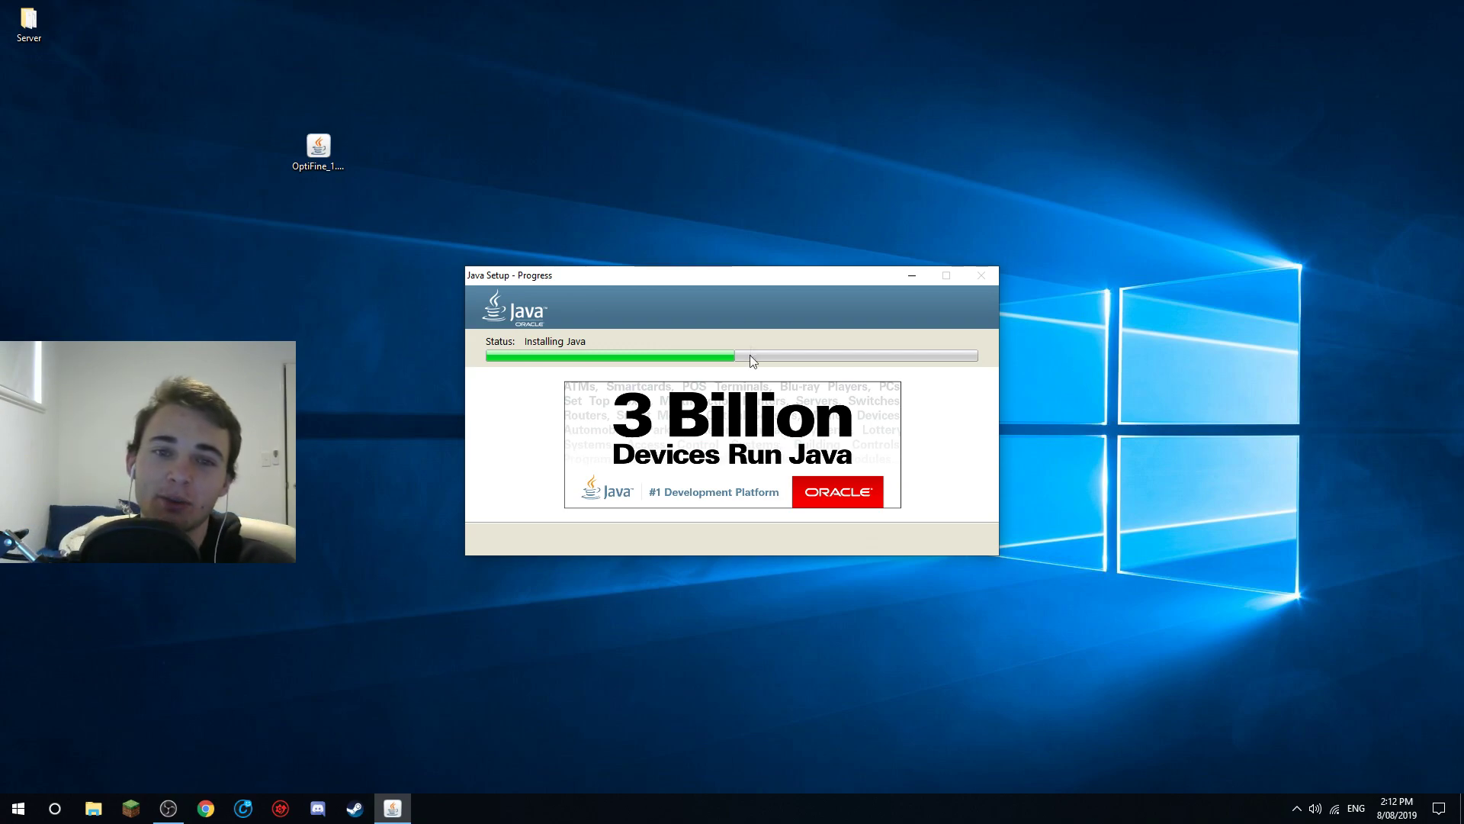
left_click_drag(774, 276, 757, 228)
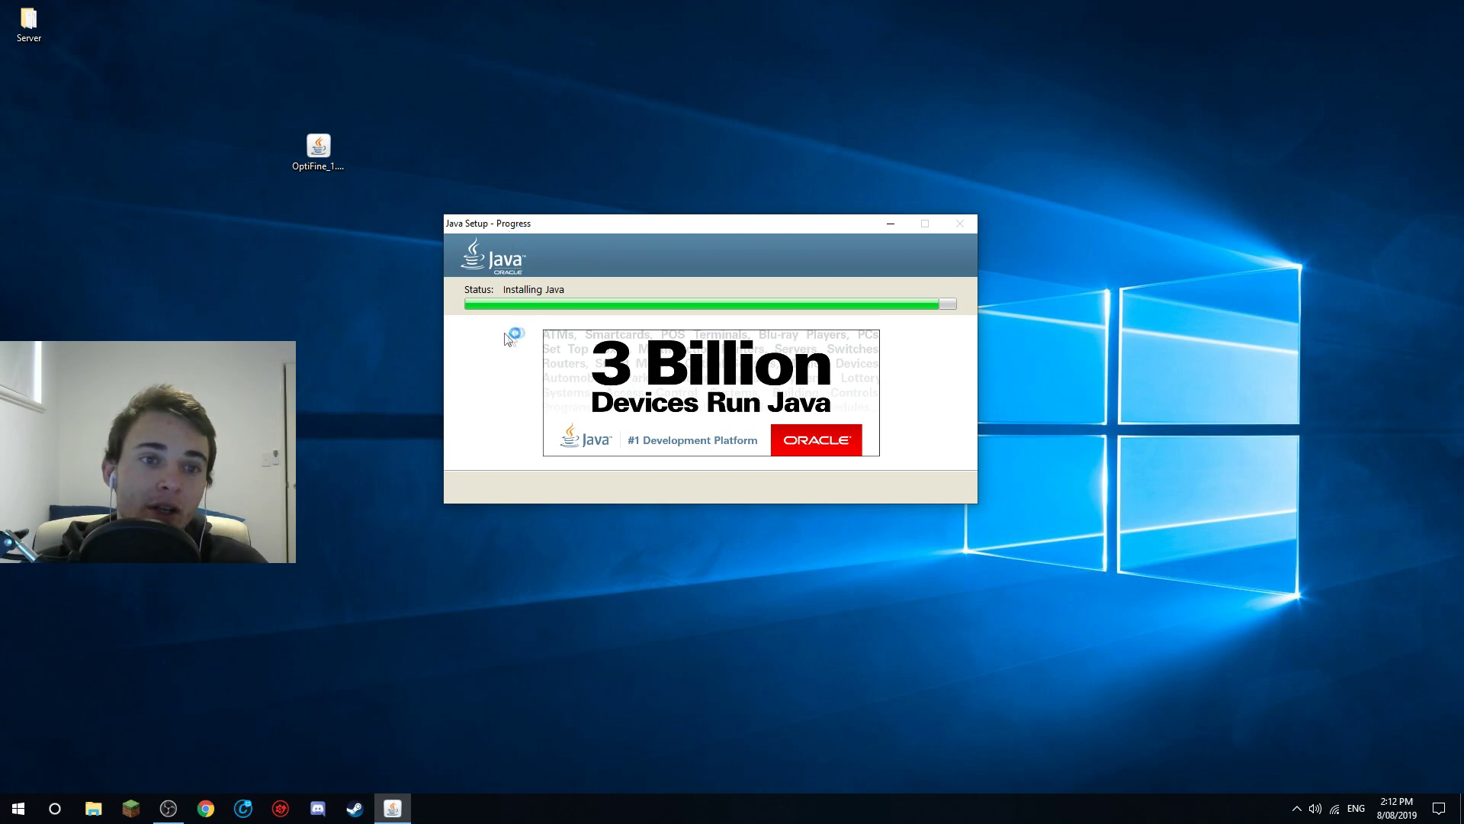
Open Control Panel, view it by category, and open the list for uninstalling programs
left_click(56, 808)
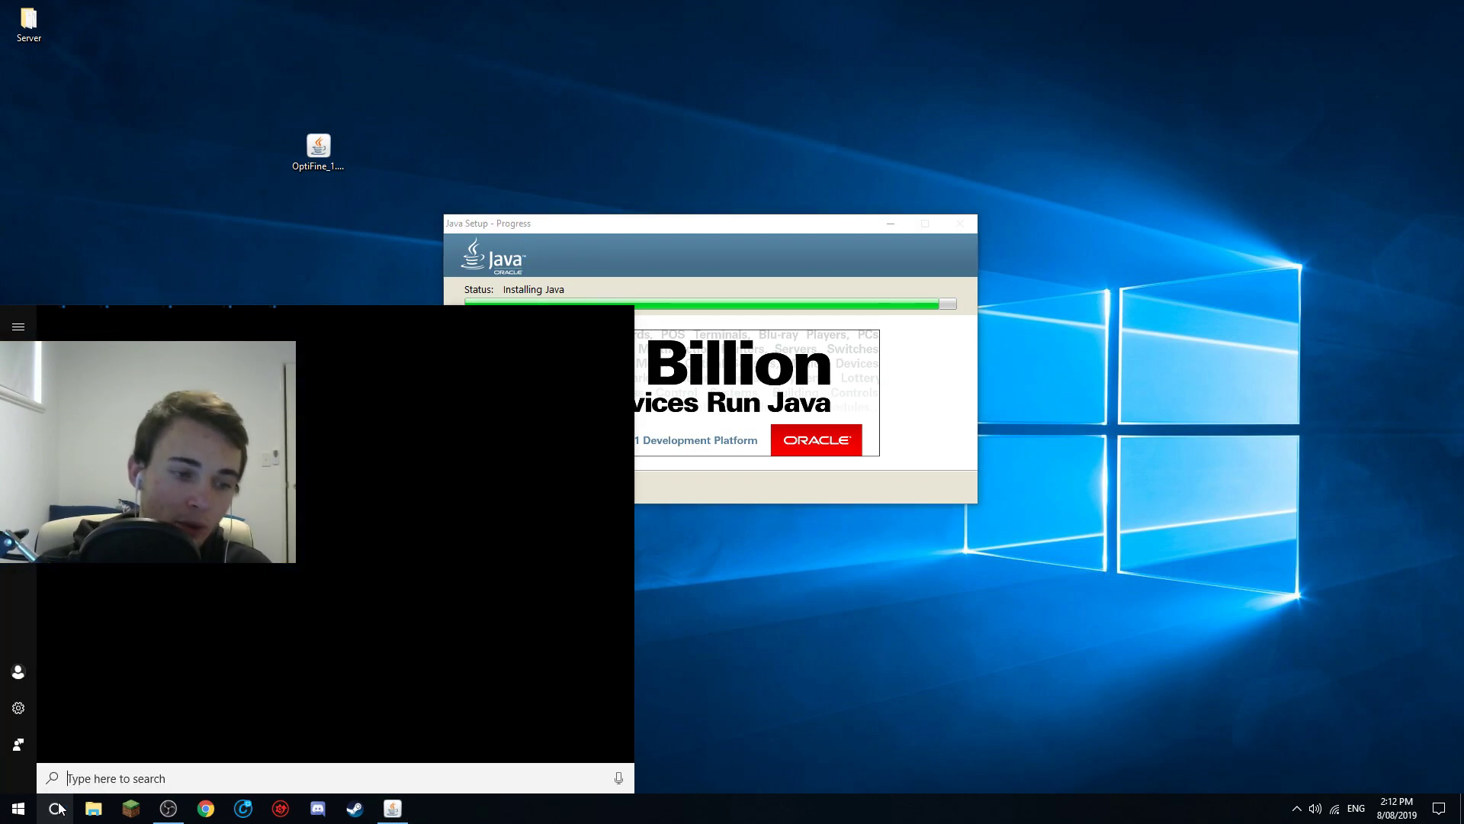
type("control")
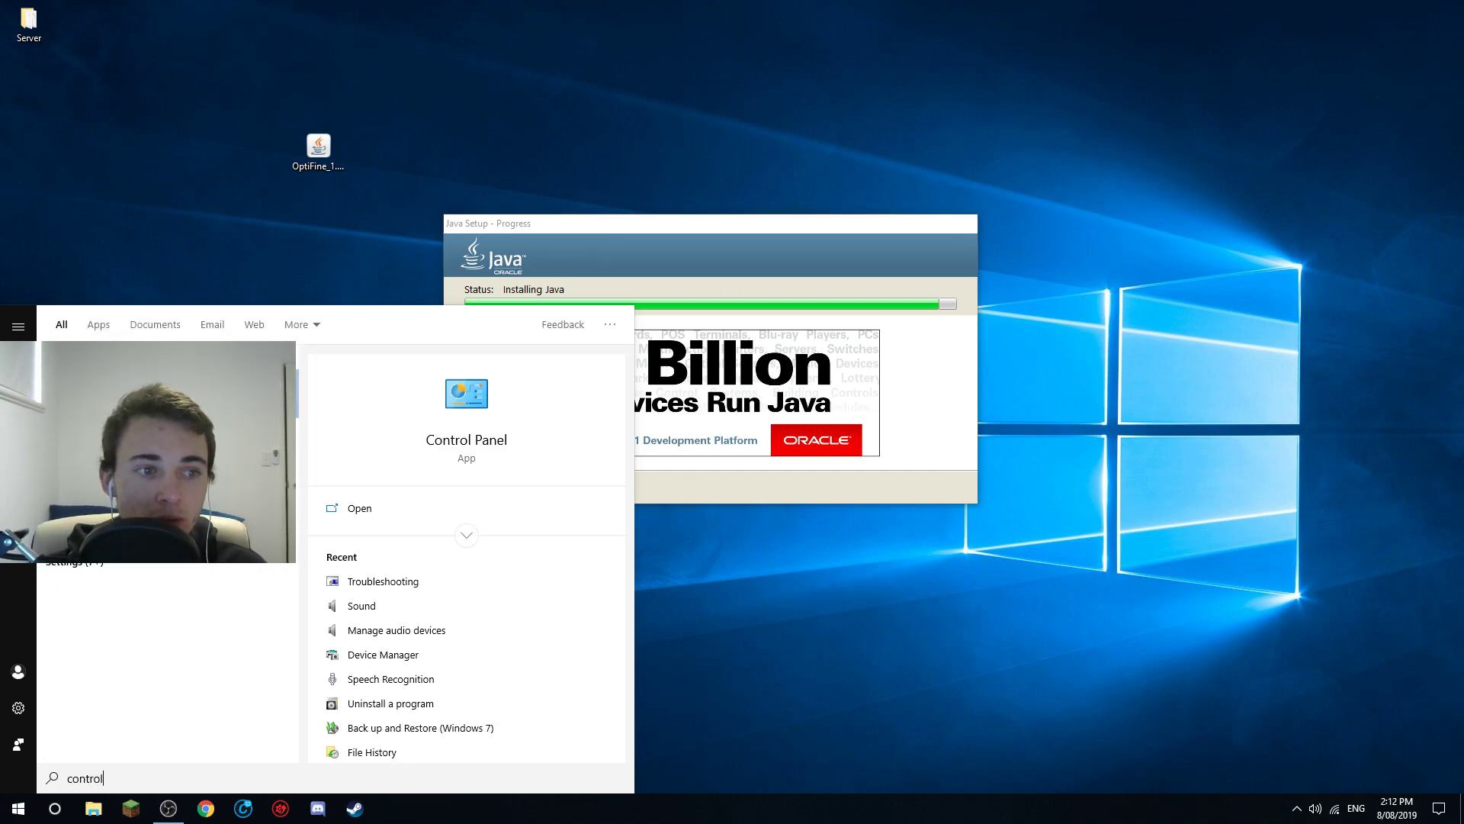
key("Return")
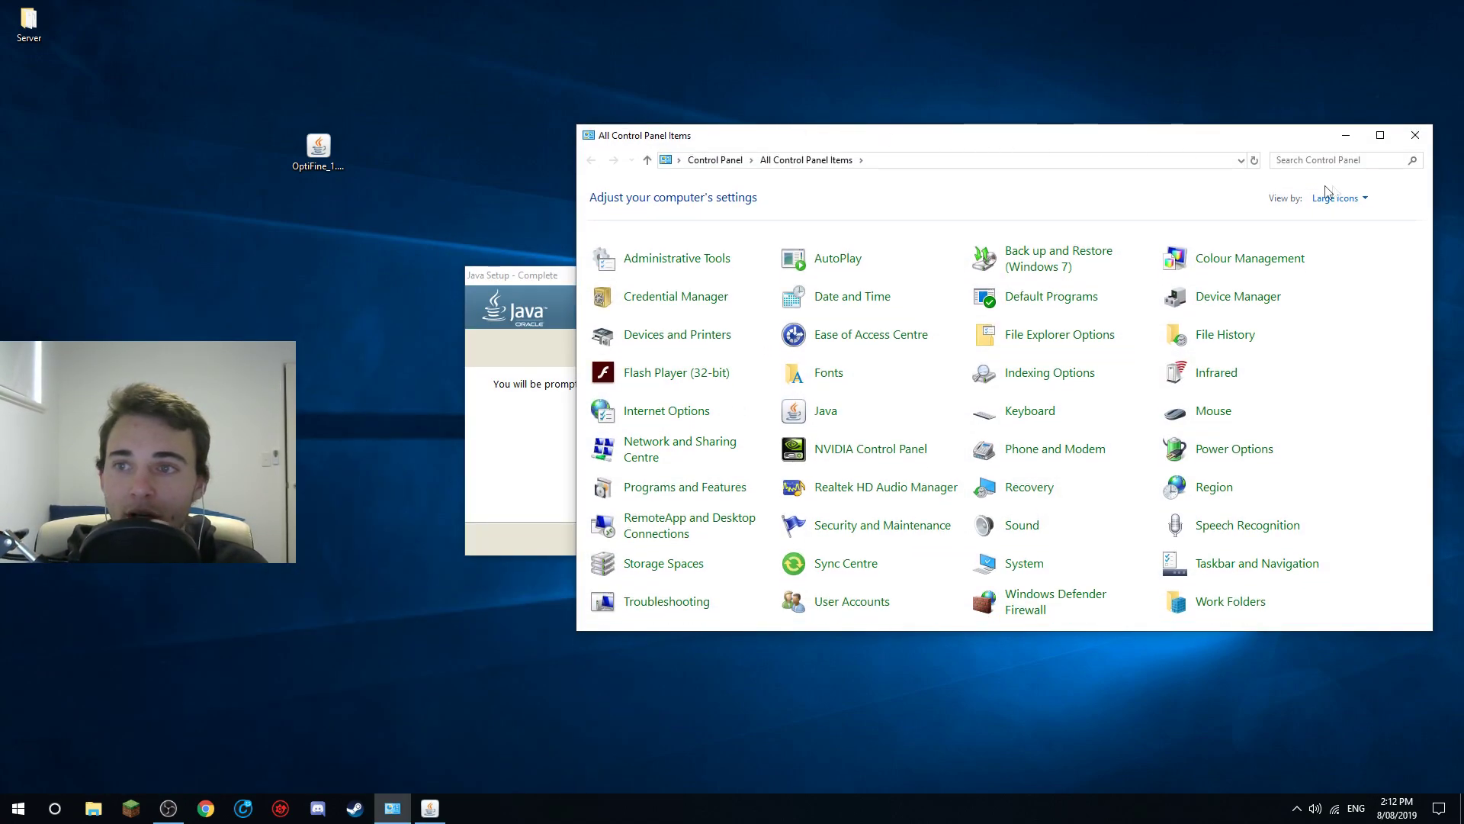
left_click(1336, 198)
left_click(1351, 223)
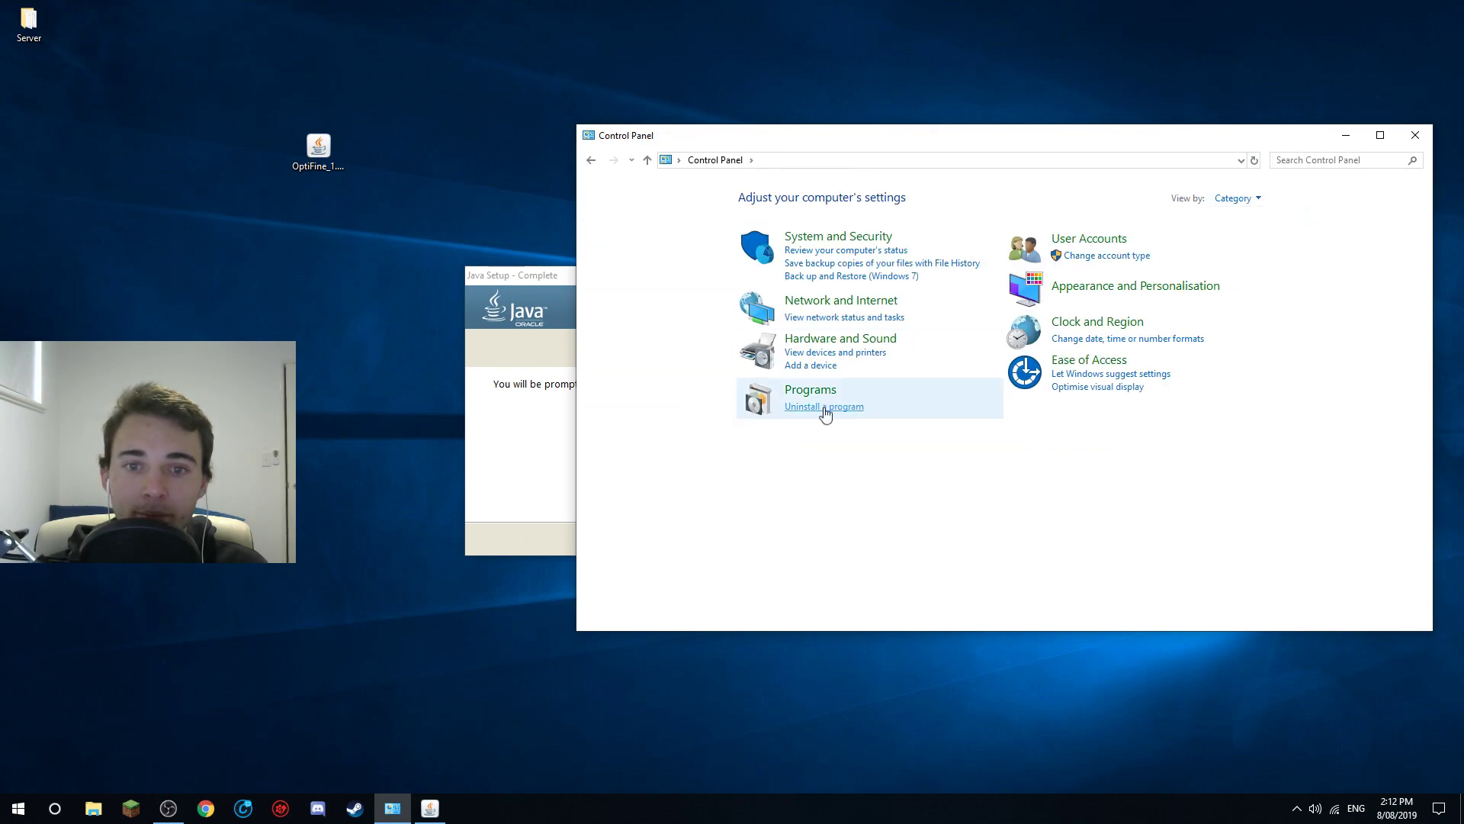
left_click(823, 408)
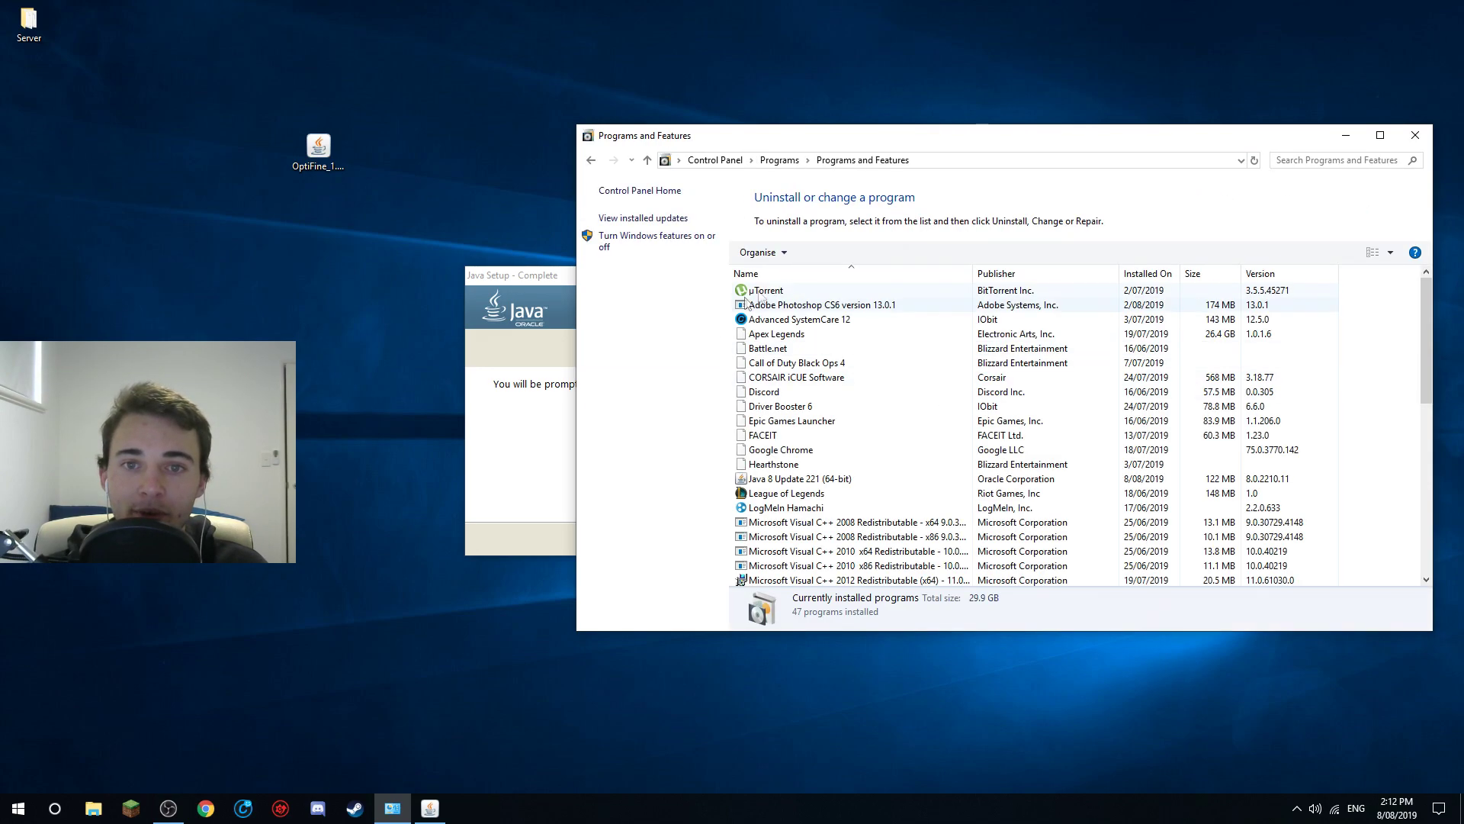
Sort the installed programs by name and find the Java 8 Update 221 (64-bit) entry
left_click(844, 276)
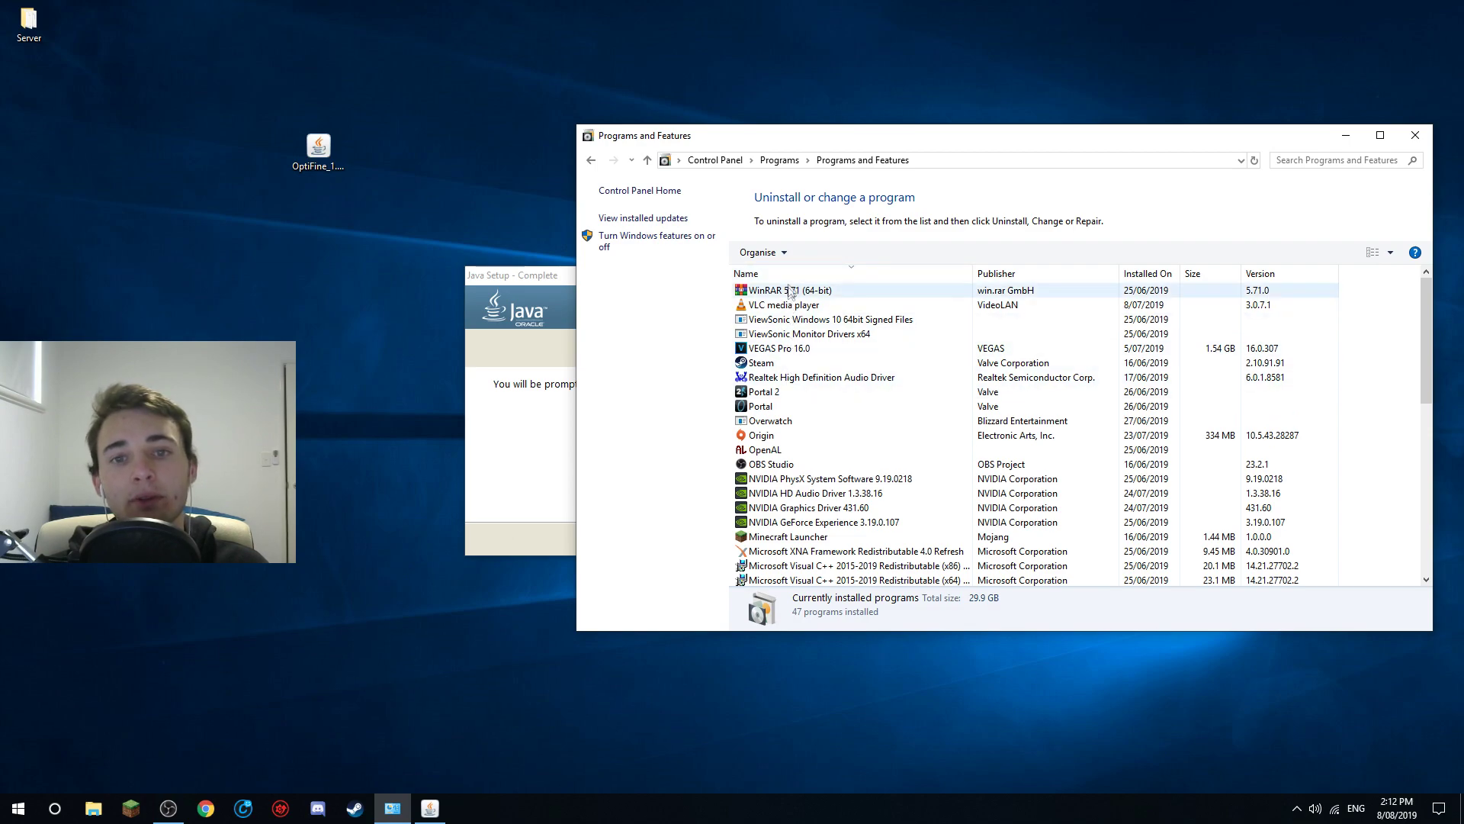
left_click(785, 275)
scroll(793, 341, "down", 5)
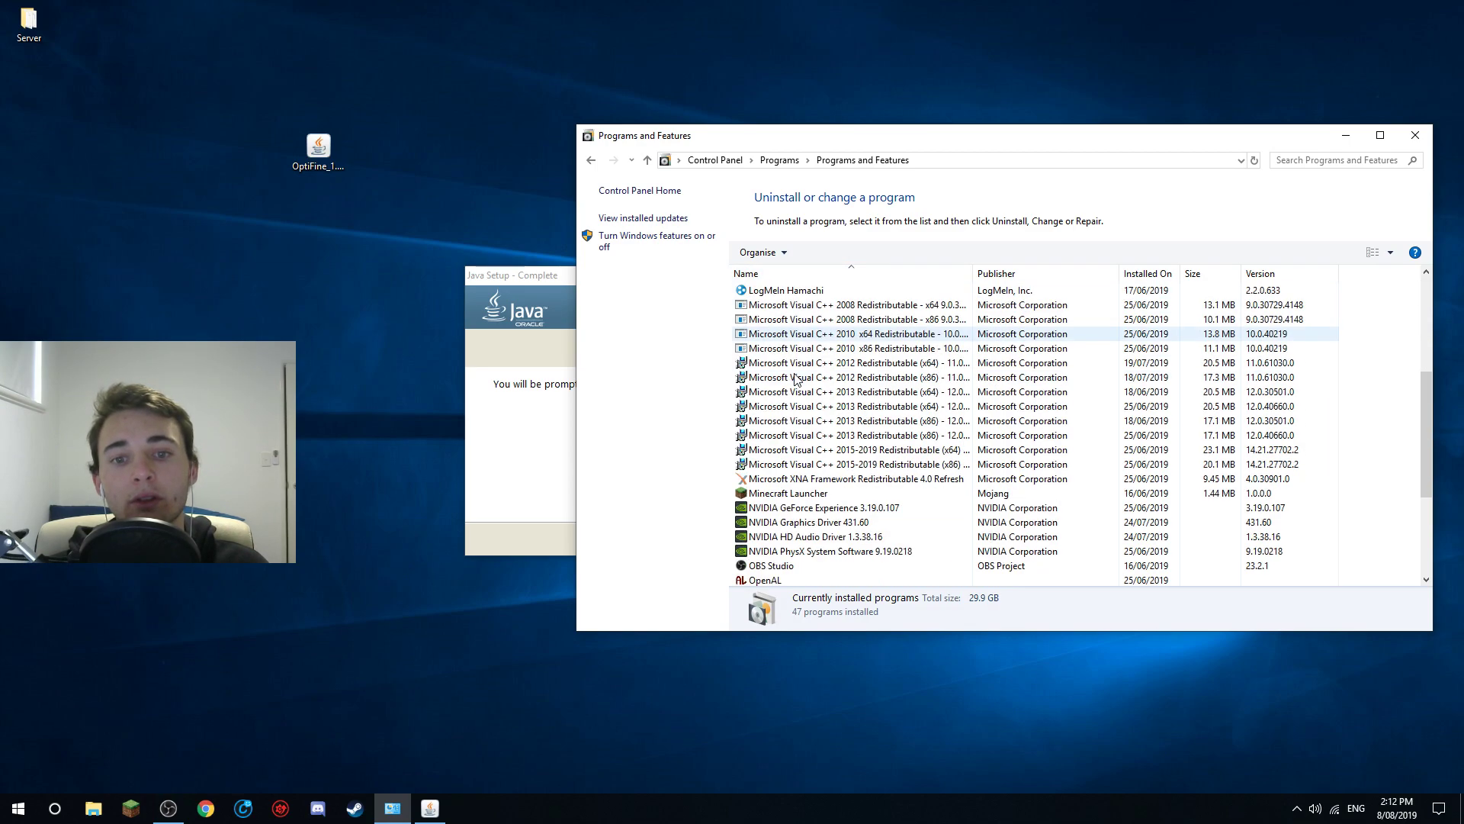
scroll(796, 379, "up", 2)
left_click(797, 348)
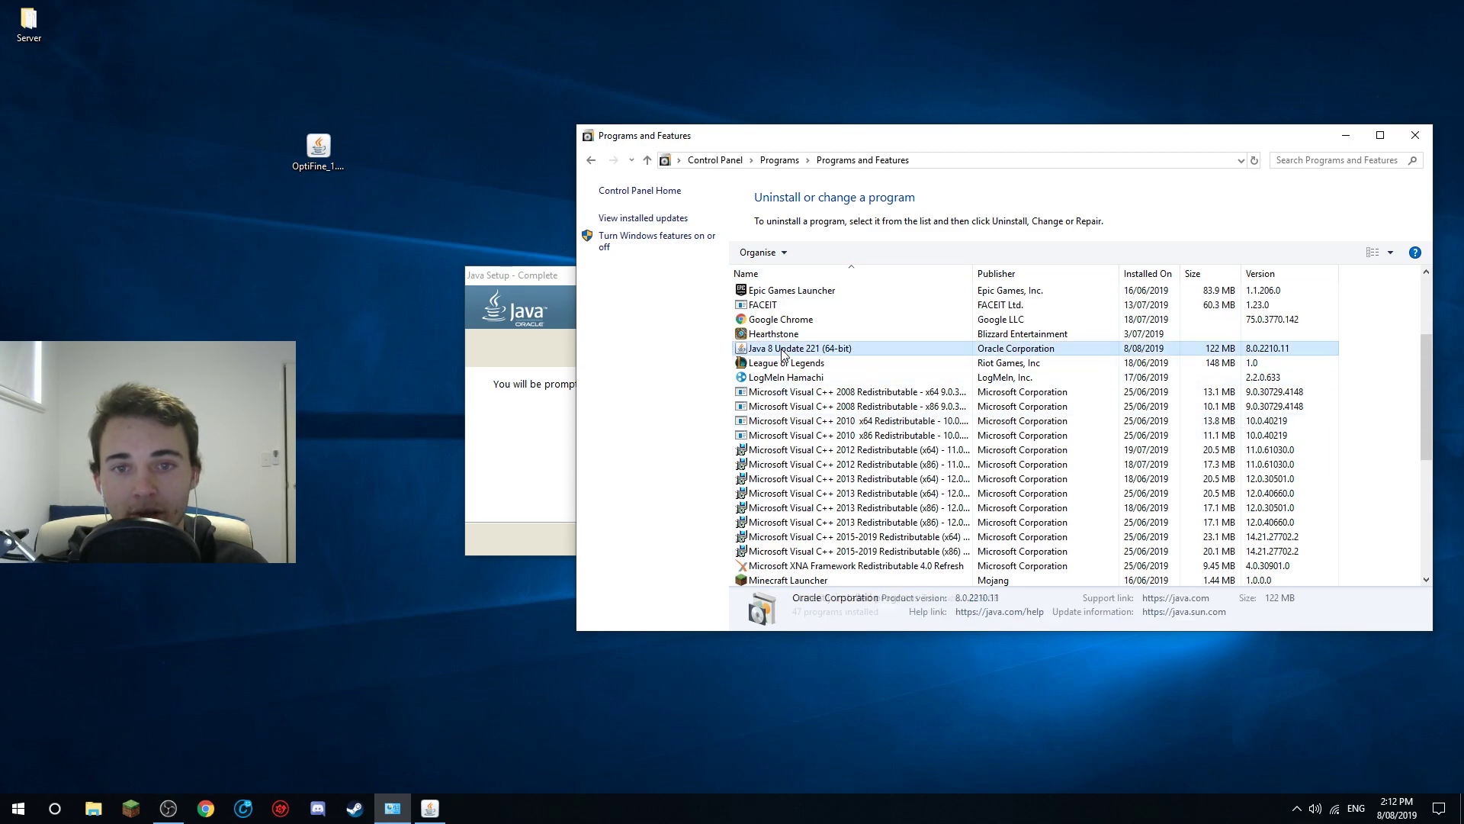
Close the completed Java setup window and the Programs and Features window
left_click(542, 290)
left_click(949, 538)
left_click_drag(960, 148, 835, 151)
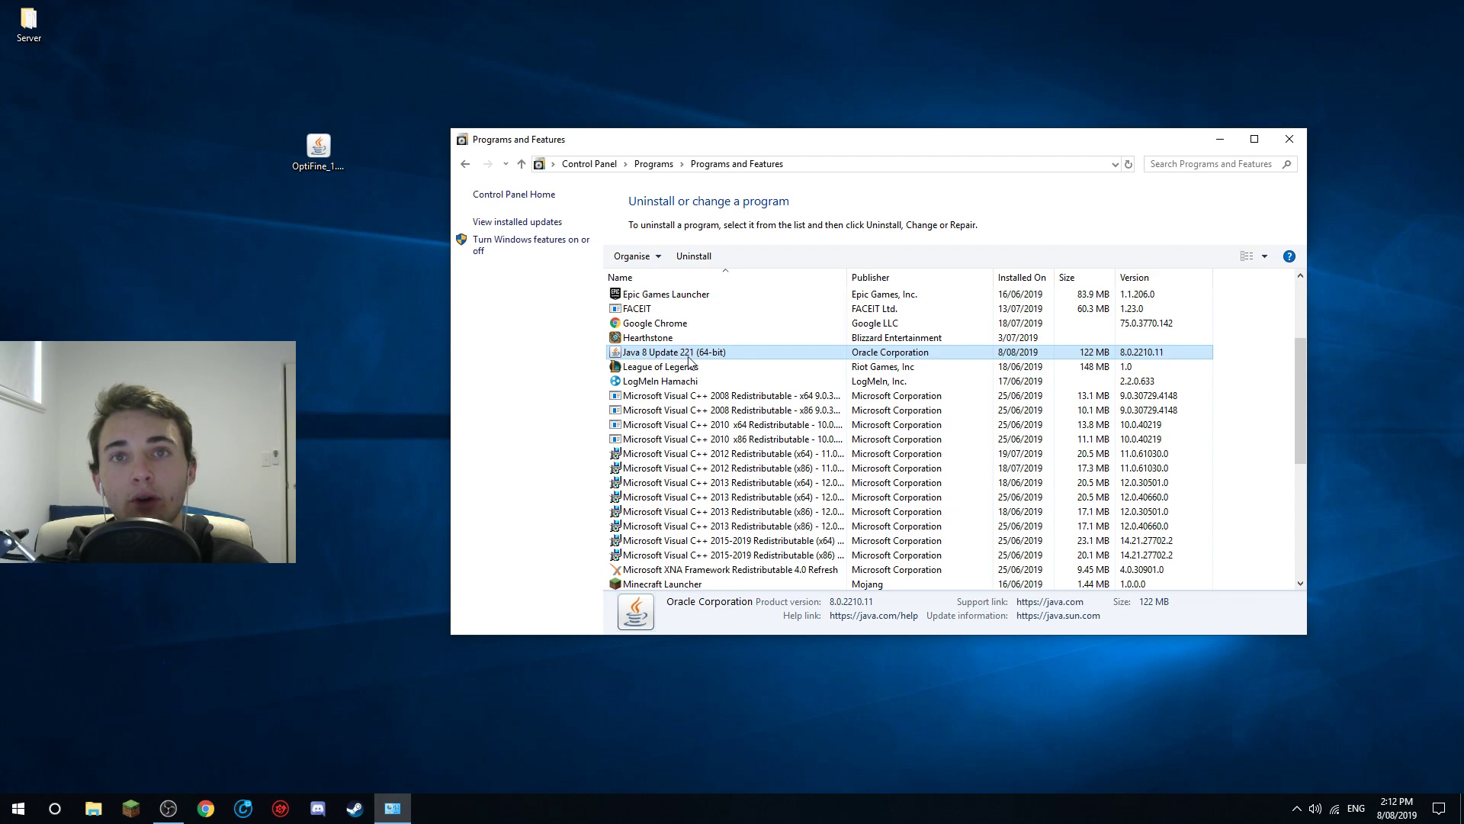
left_click_drag(980, 148, 948, 145)
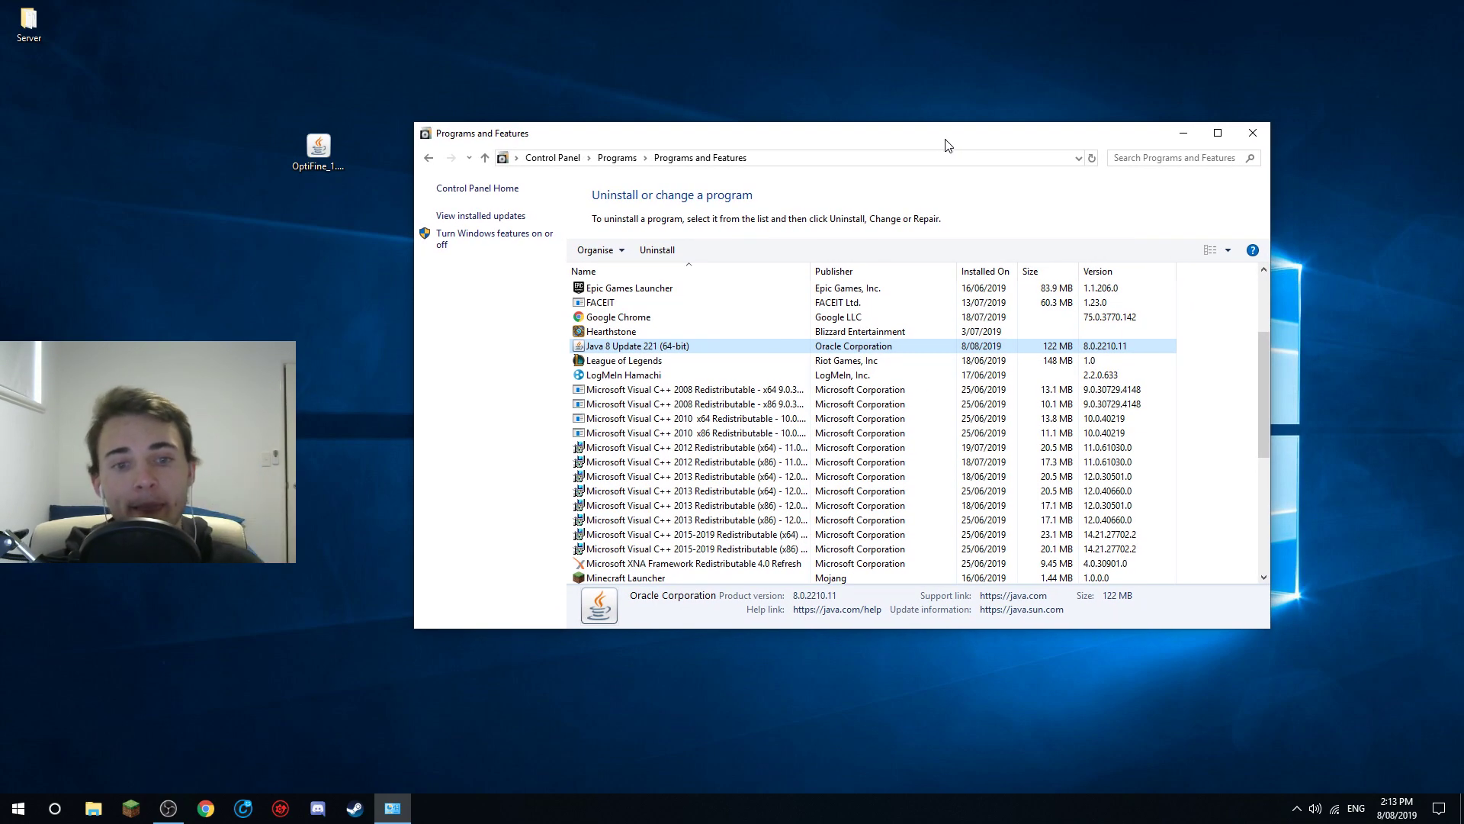
left_click(1254, 137)
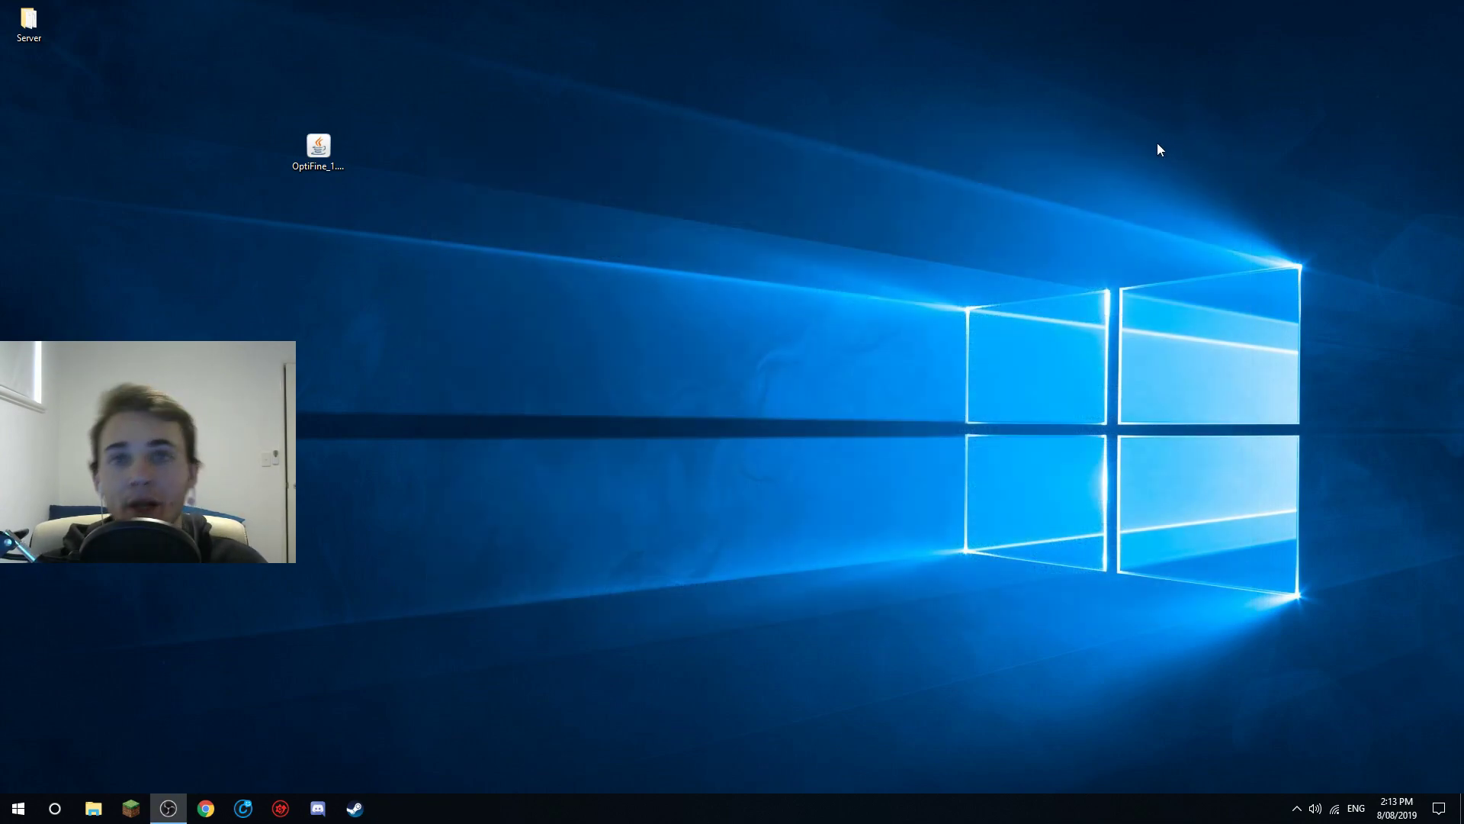
left_click(905, 288)
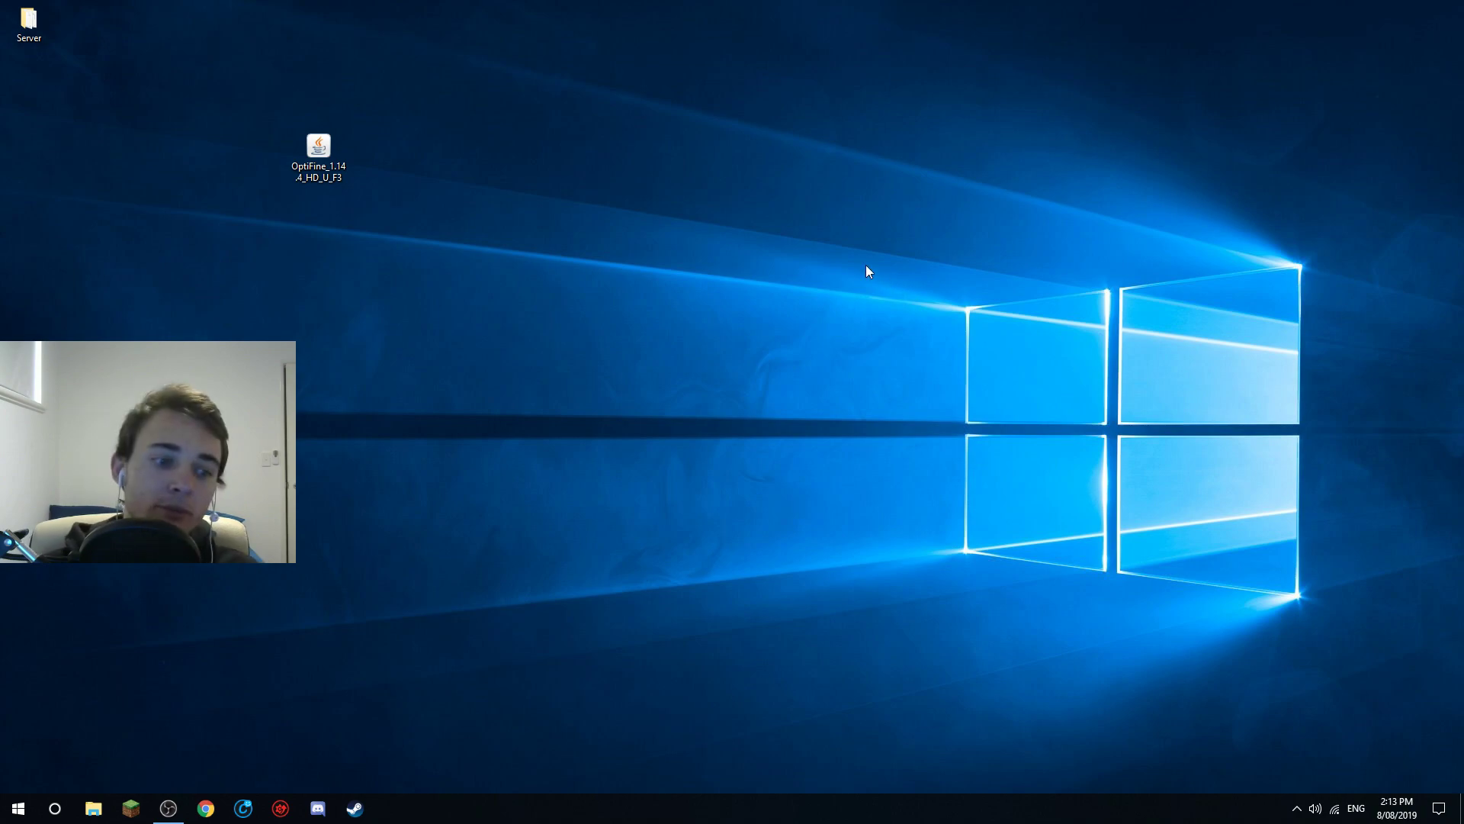
Open the Minecraft Launcher and select the OptiFine 1.14.4 installation as the version to play
left_click(133, 810)
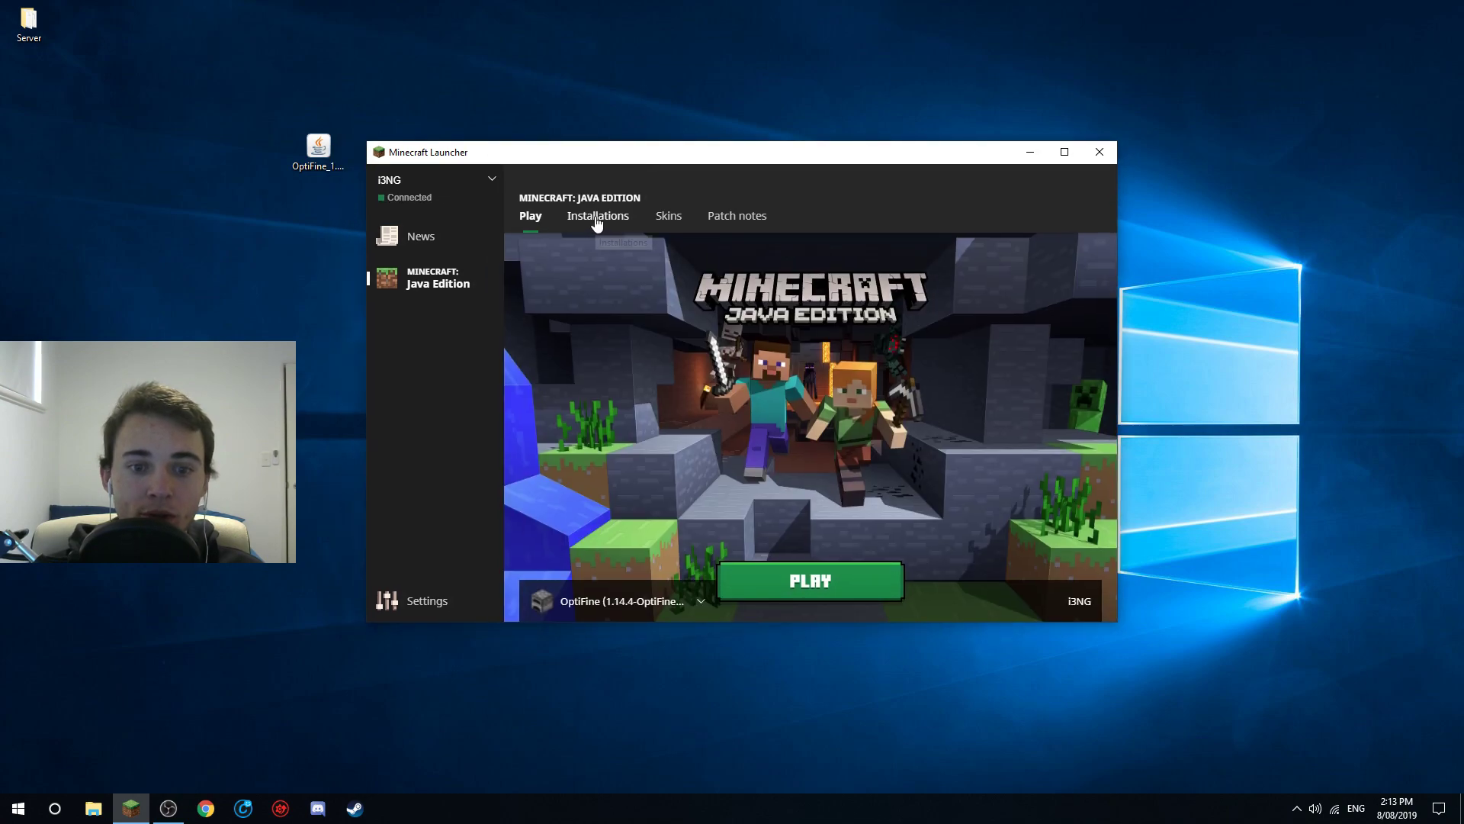
left_click(610, 600)
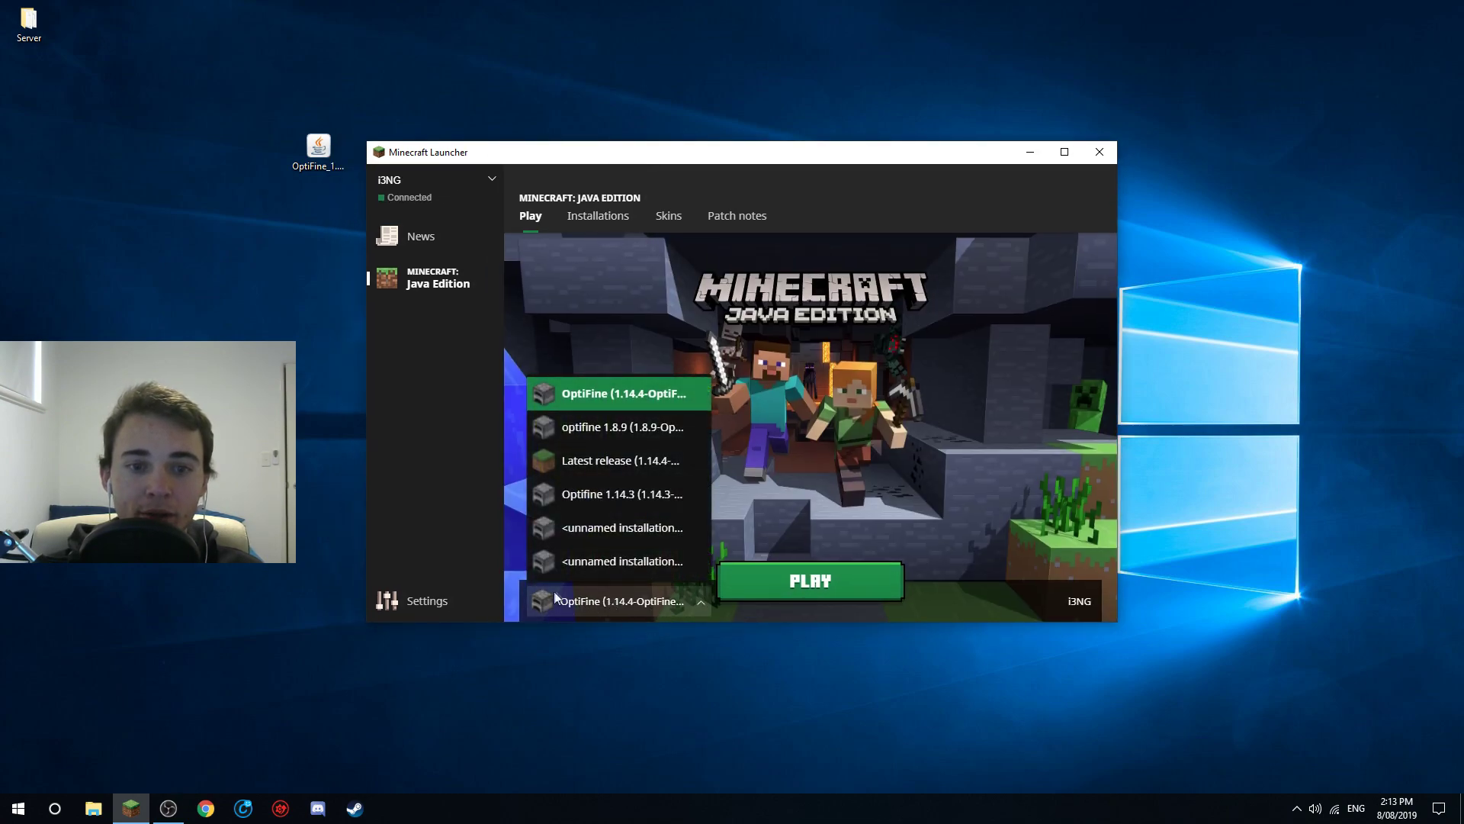
left_click(646, 392)
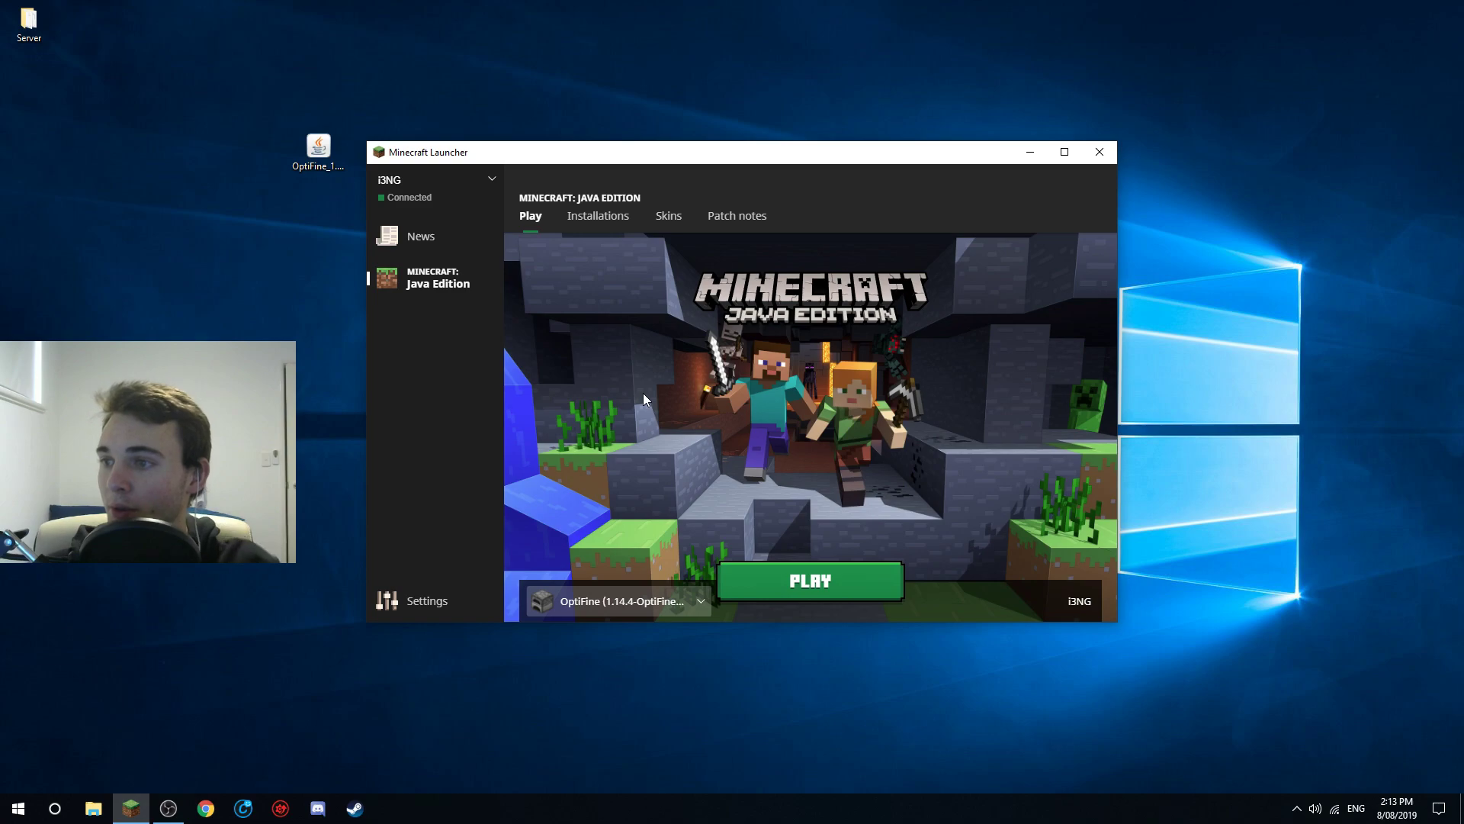
Rename the OptiFine installation to "OptiFine 1.14.4" and choose release 1.14.4-OptiFine_HD_U_F3 as its version
left_click(590, 220)
left_click(532, 217)
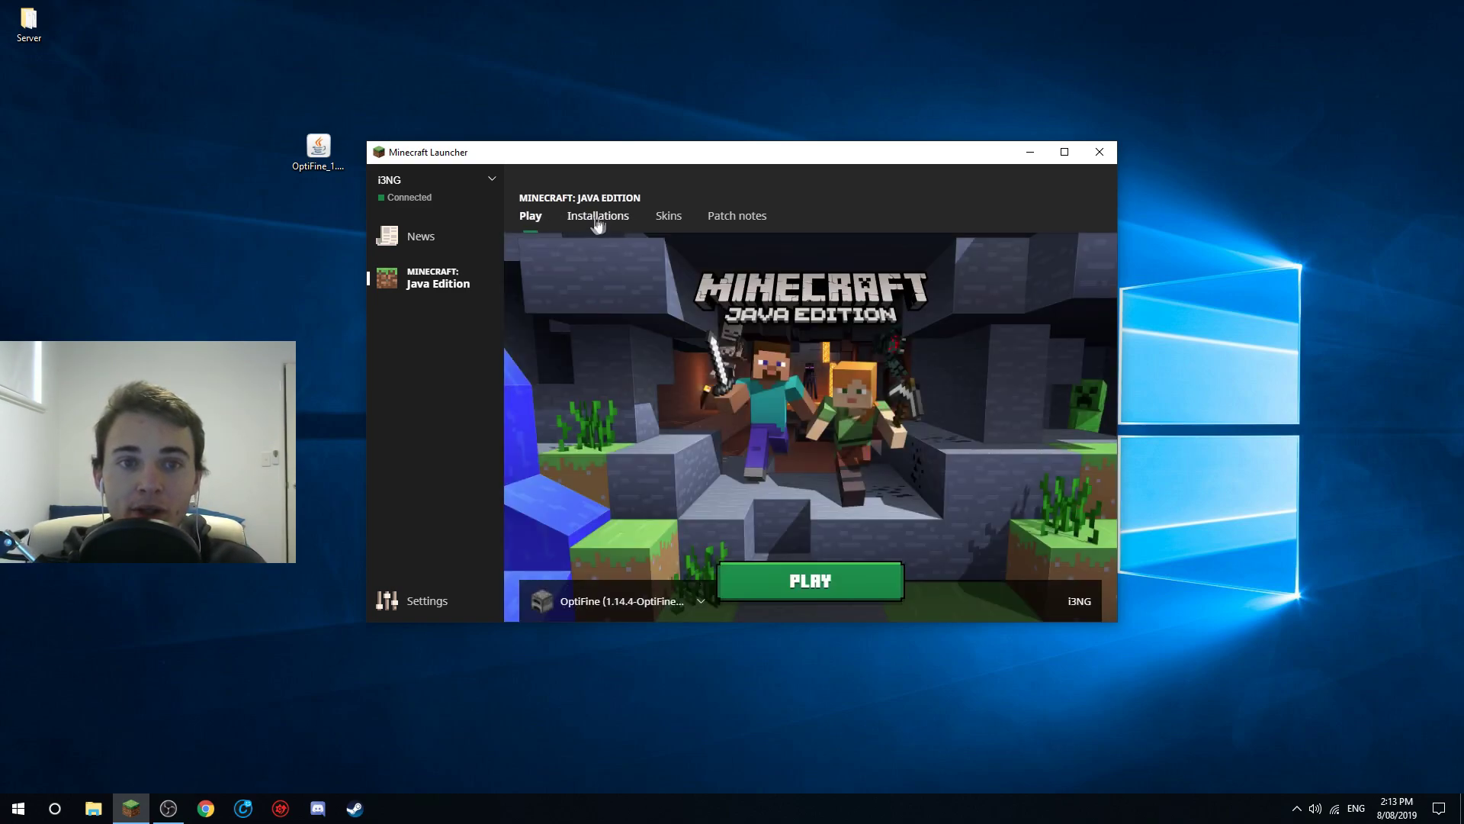
left_click(597, 220)
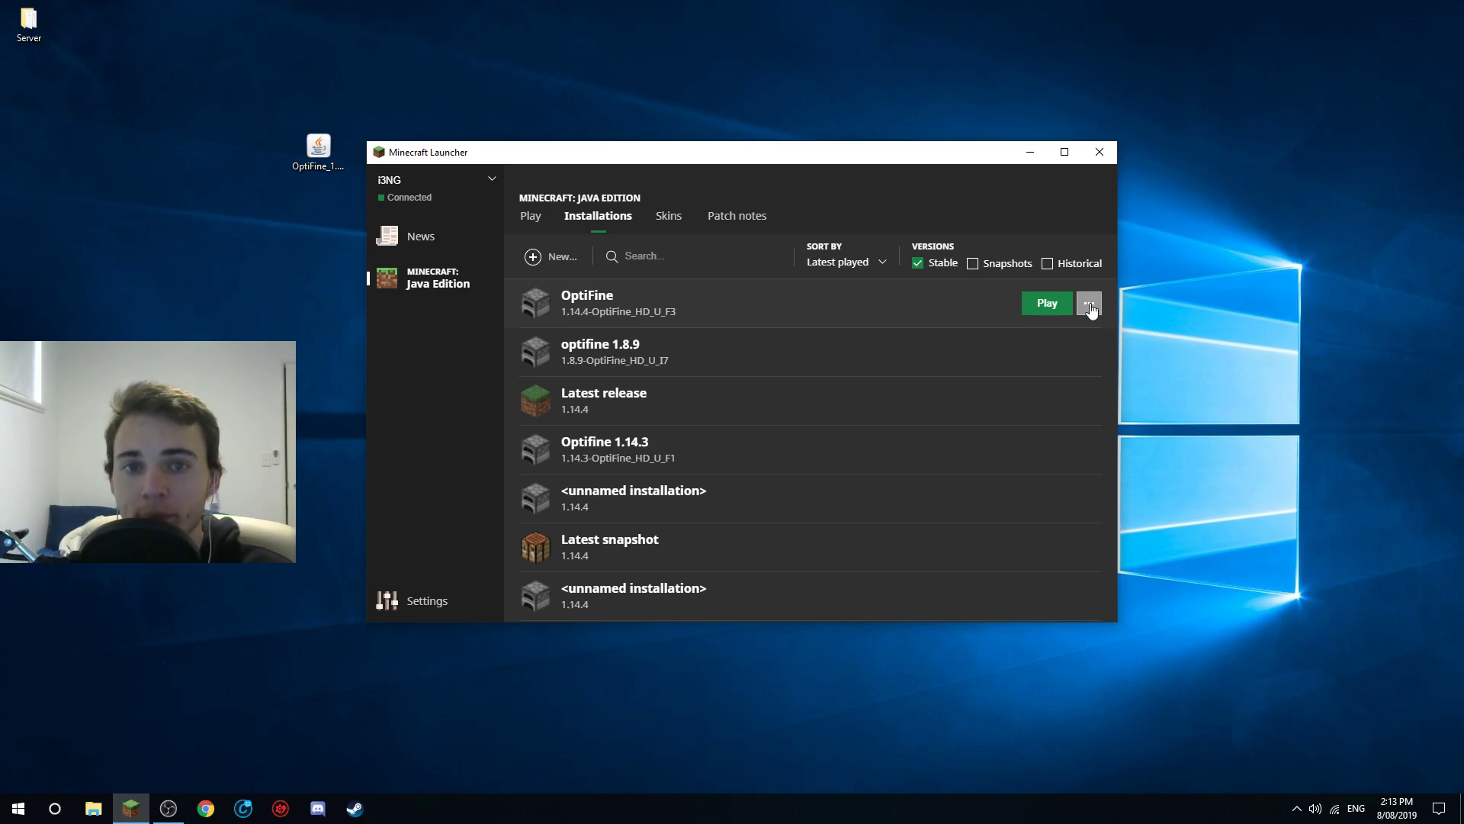
left_click(1090, 305)
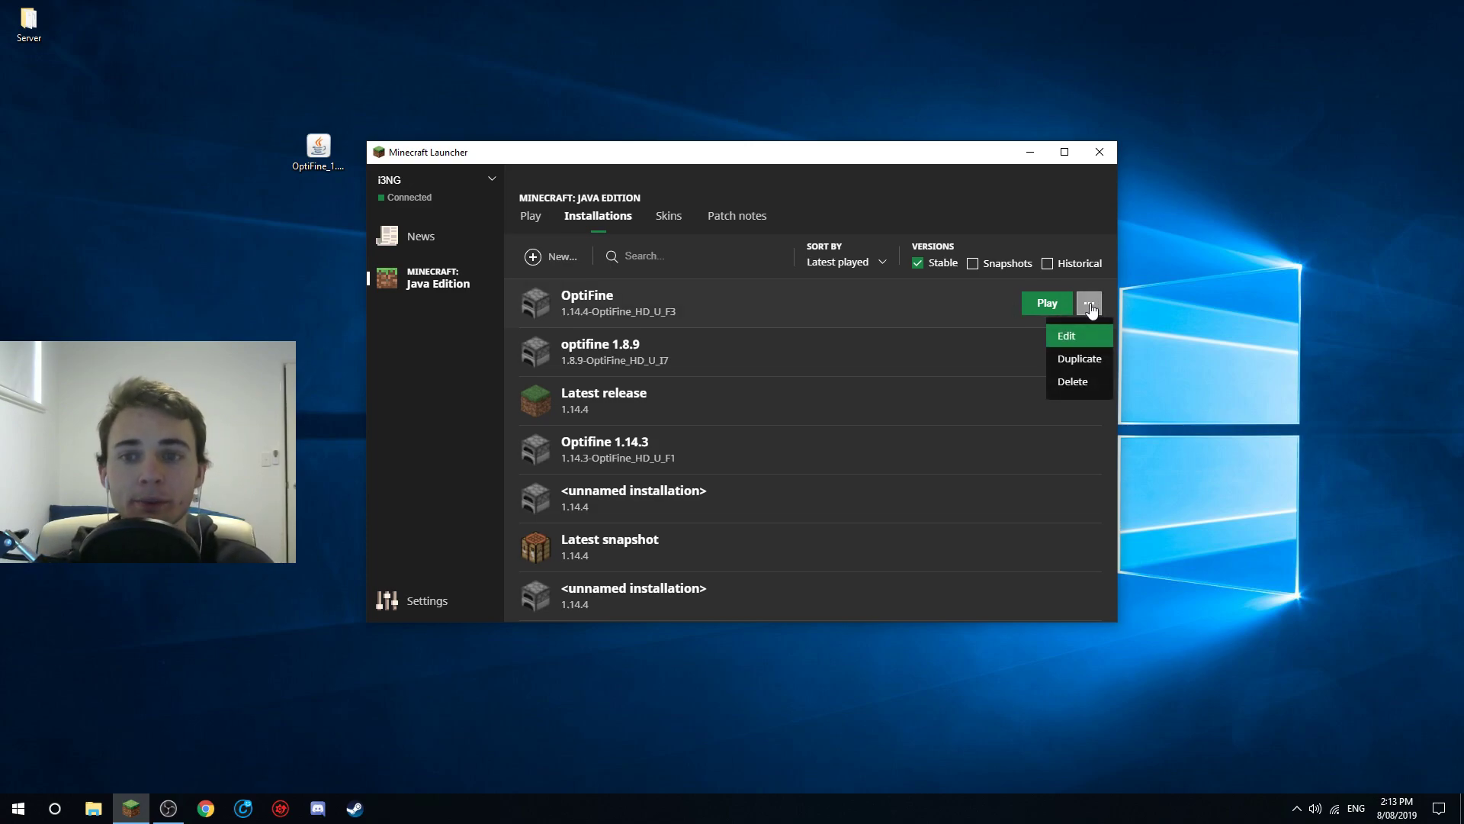
left_click(1075, 345)
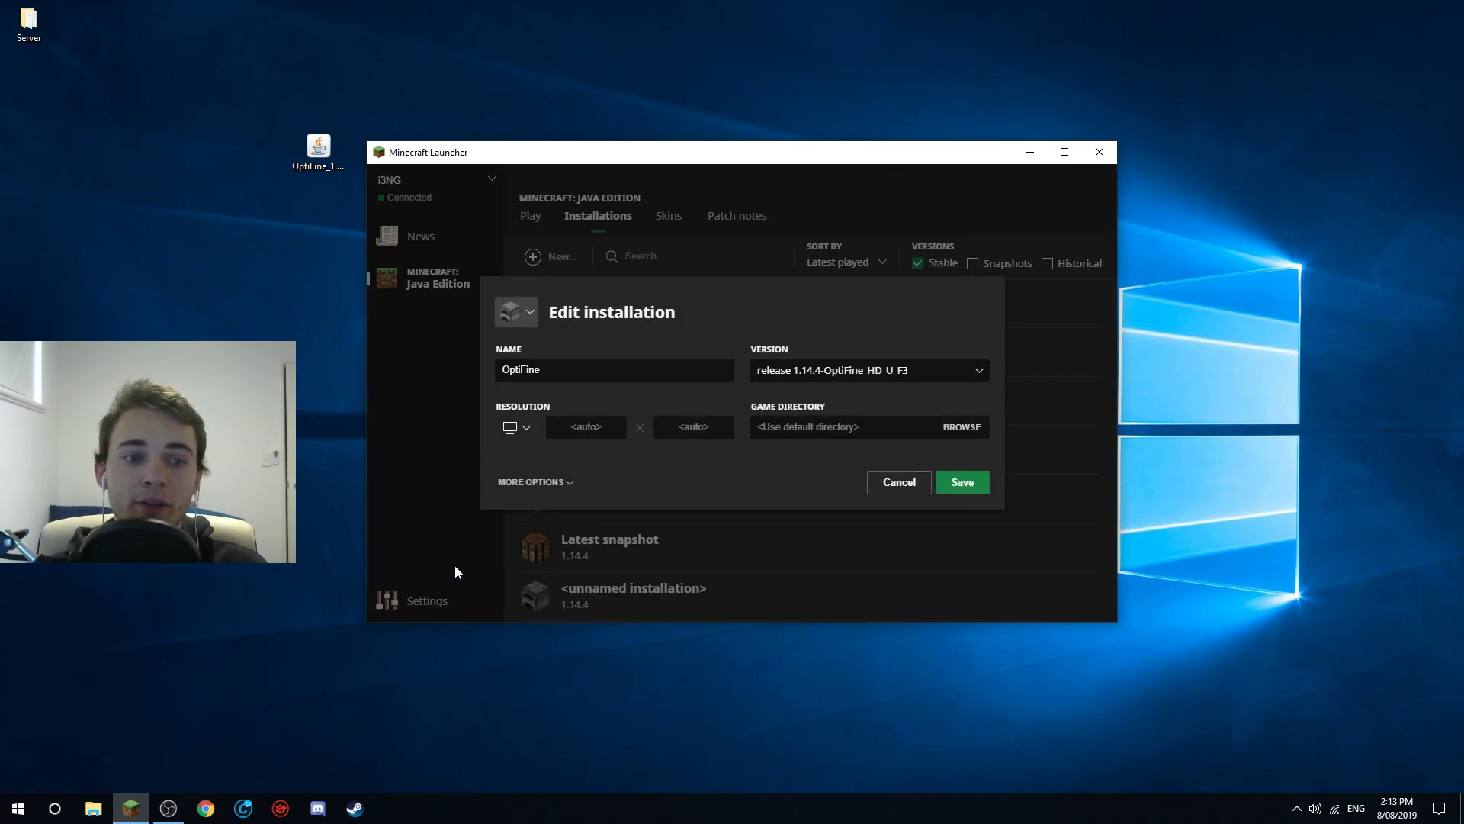
left_click(565, 372)
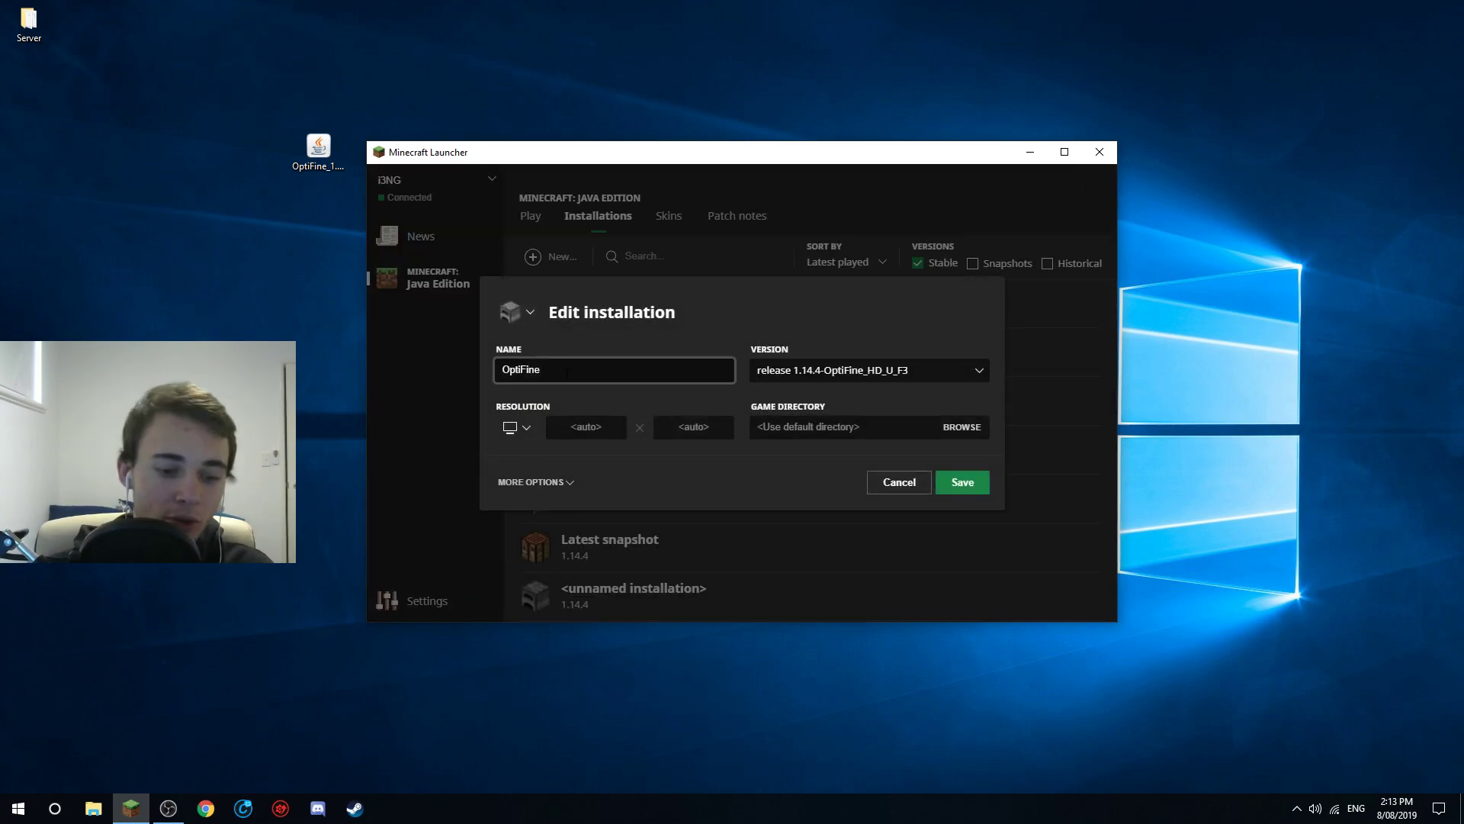
type("1.14.4")
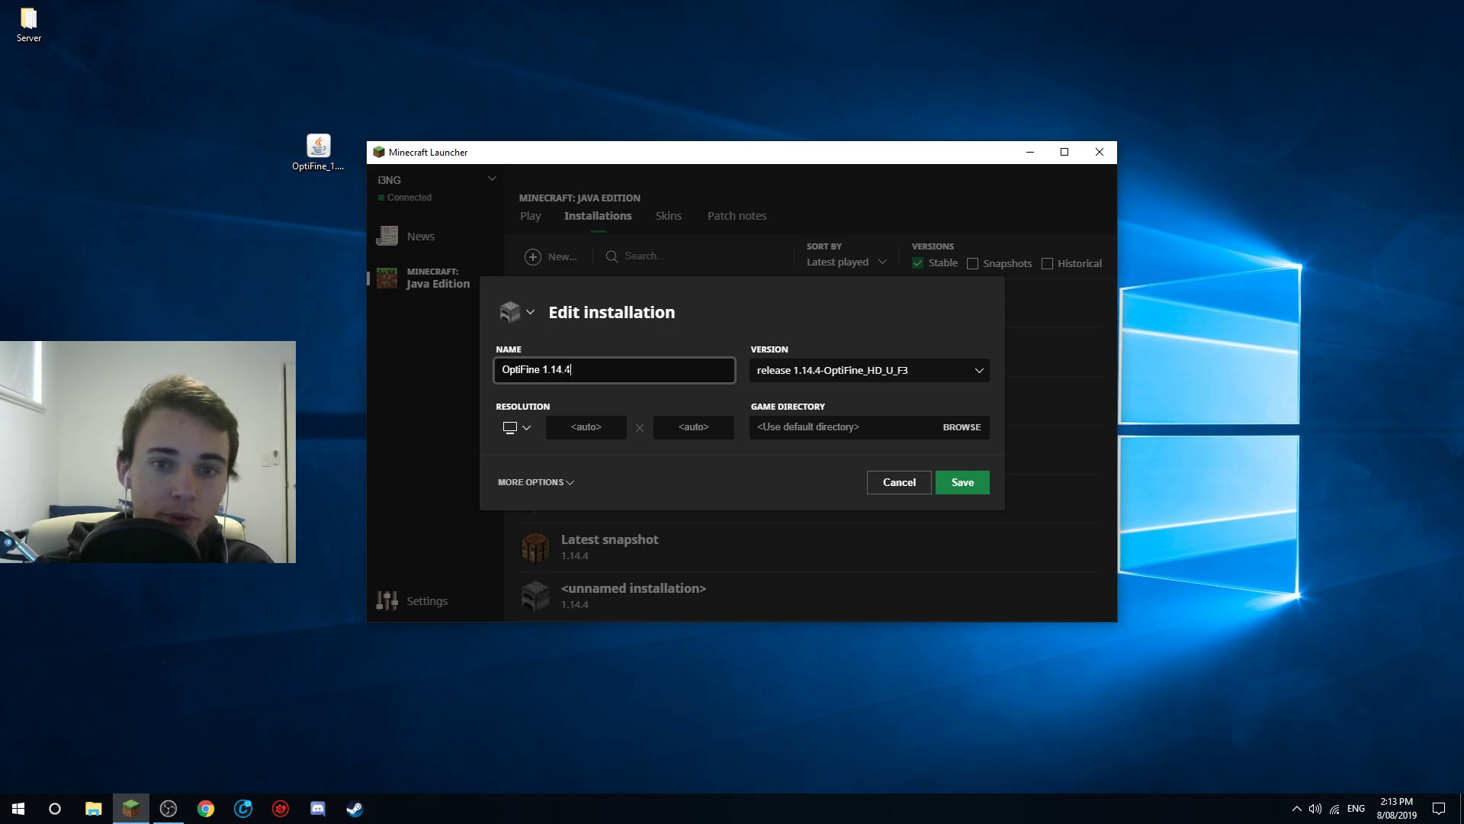
left_click(849, 369)
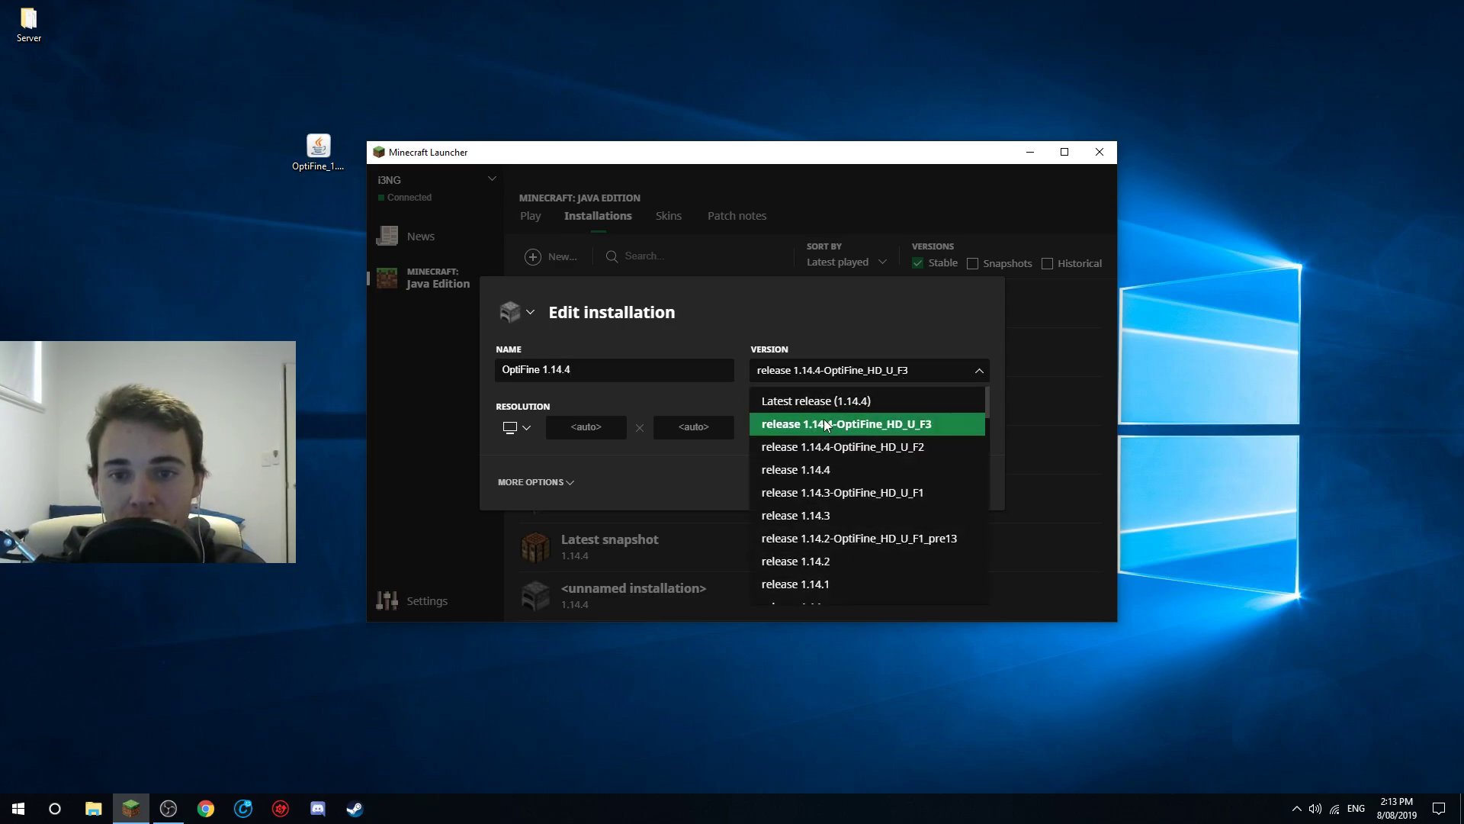
left_click(821, 424)
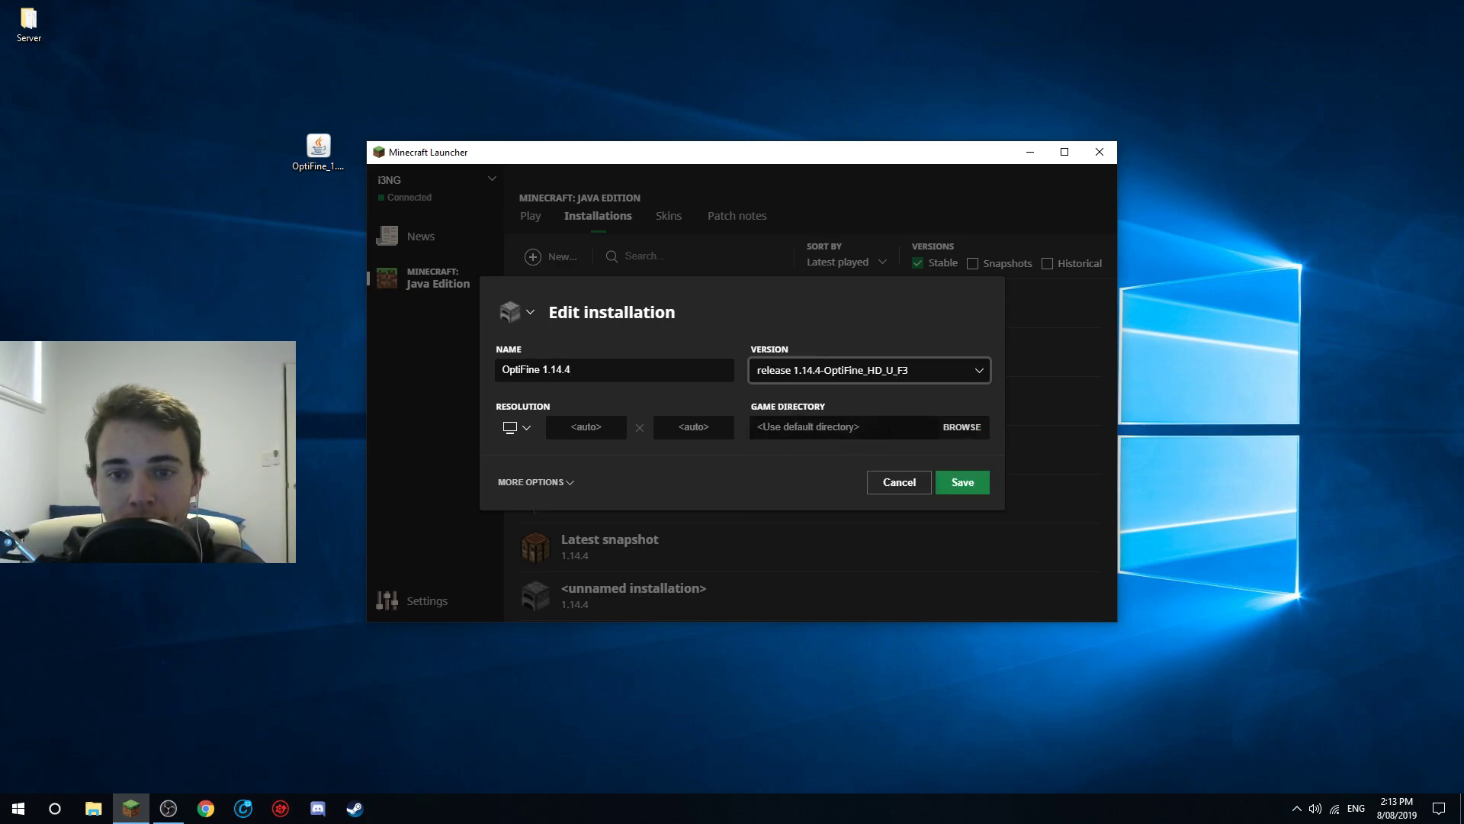
Show the installation's additional options, reset its JVM arguments to the default, and set the memory argument to -Xmx1G
left_click(534, 483)
triple_click(820, 468)
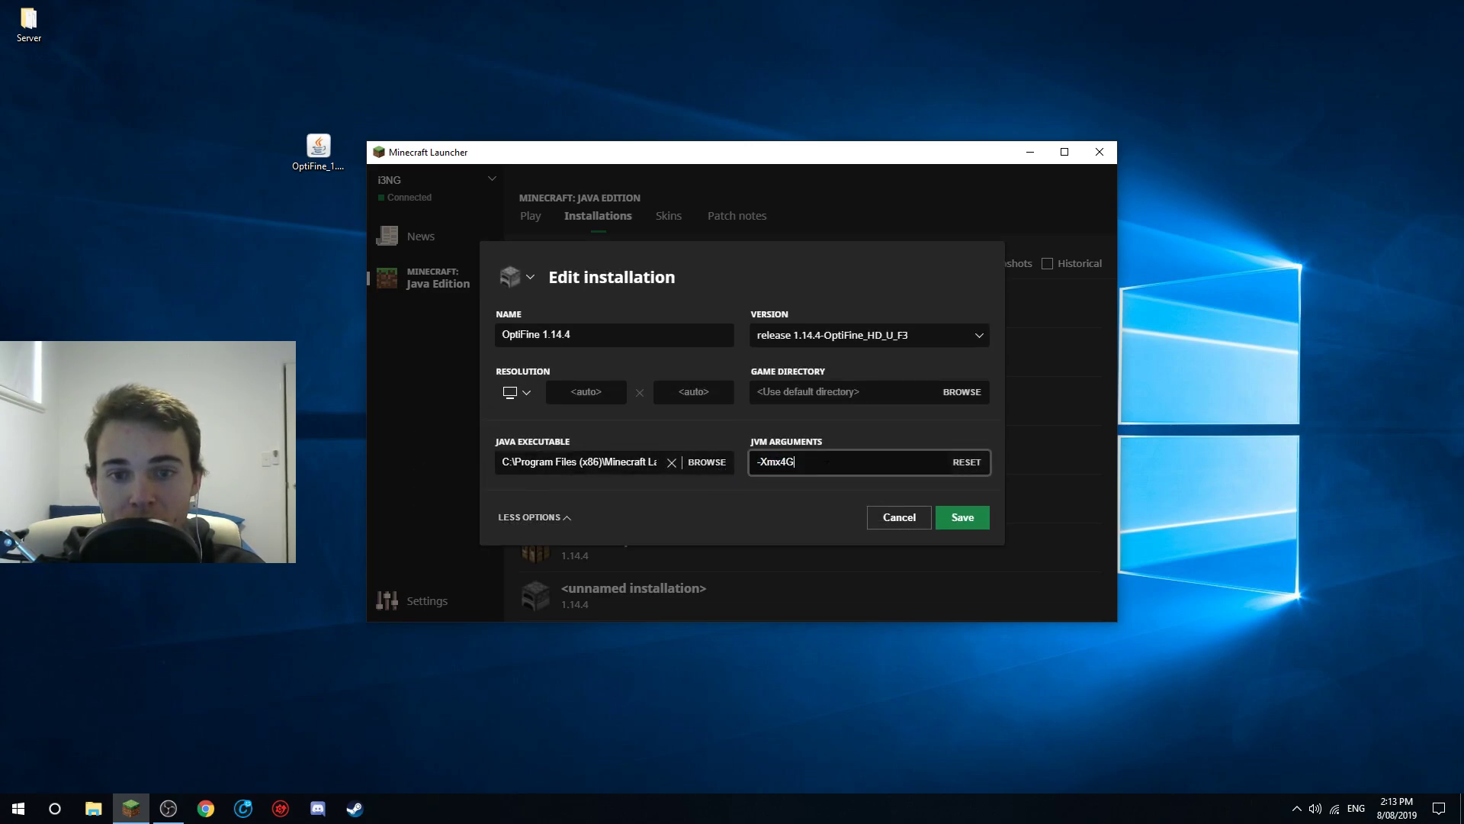
left_click(965, 463)
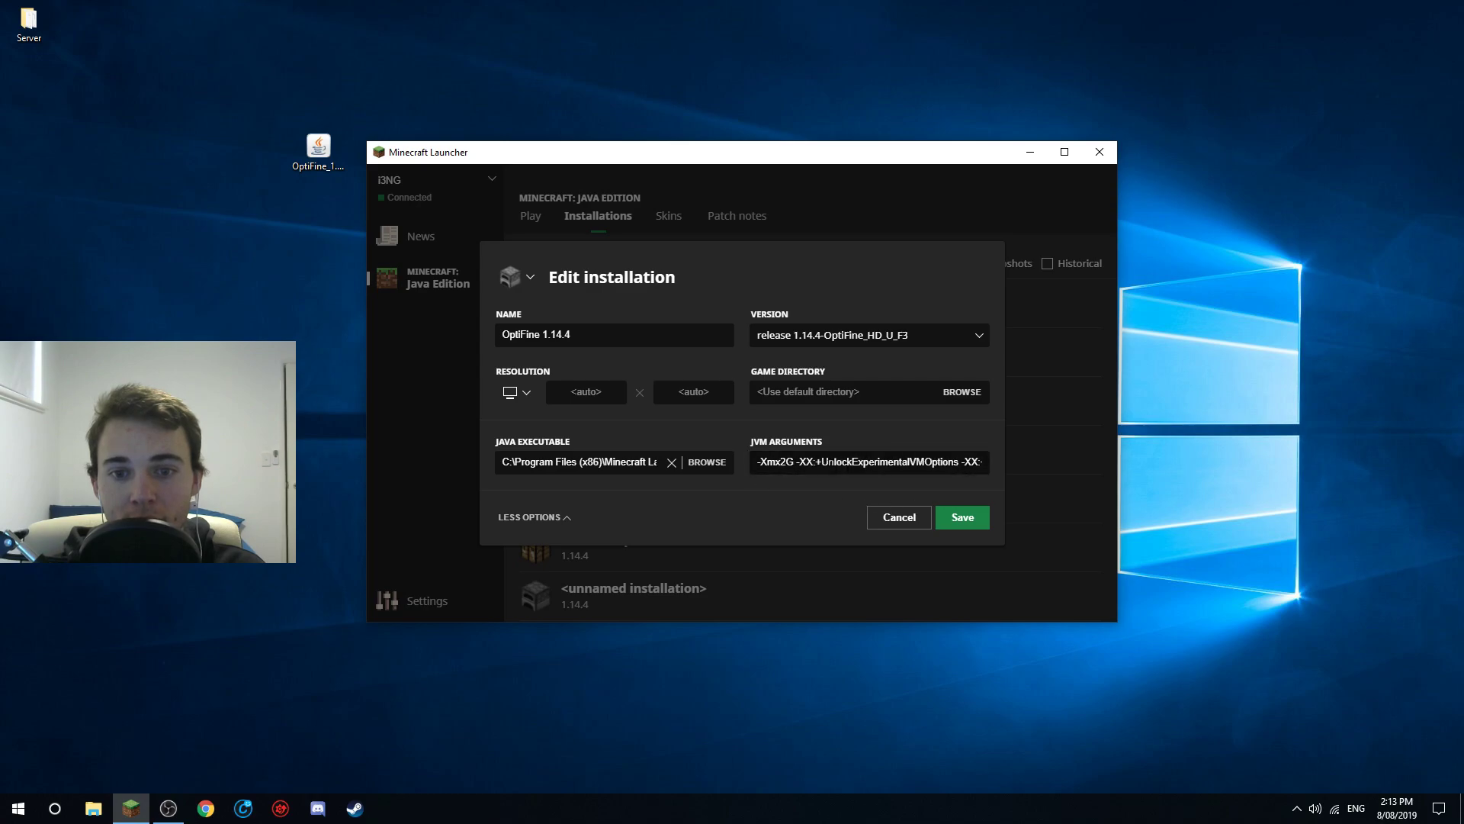
left_click(783, 462)
key("BackSpace")
type("1")
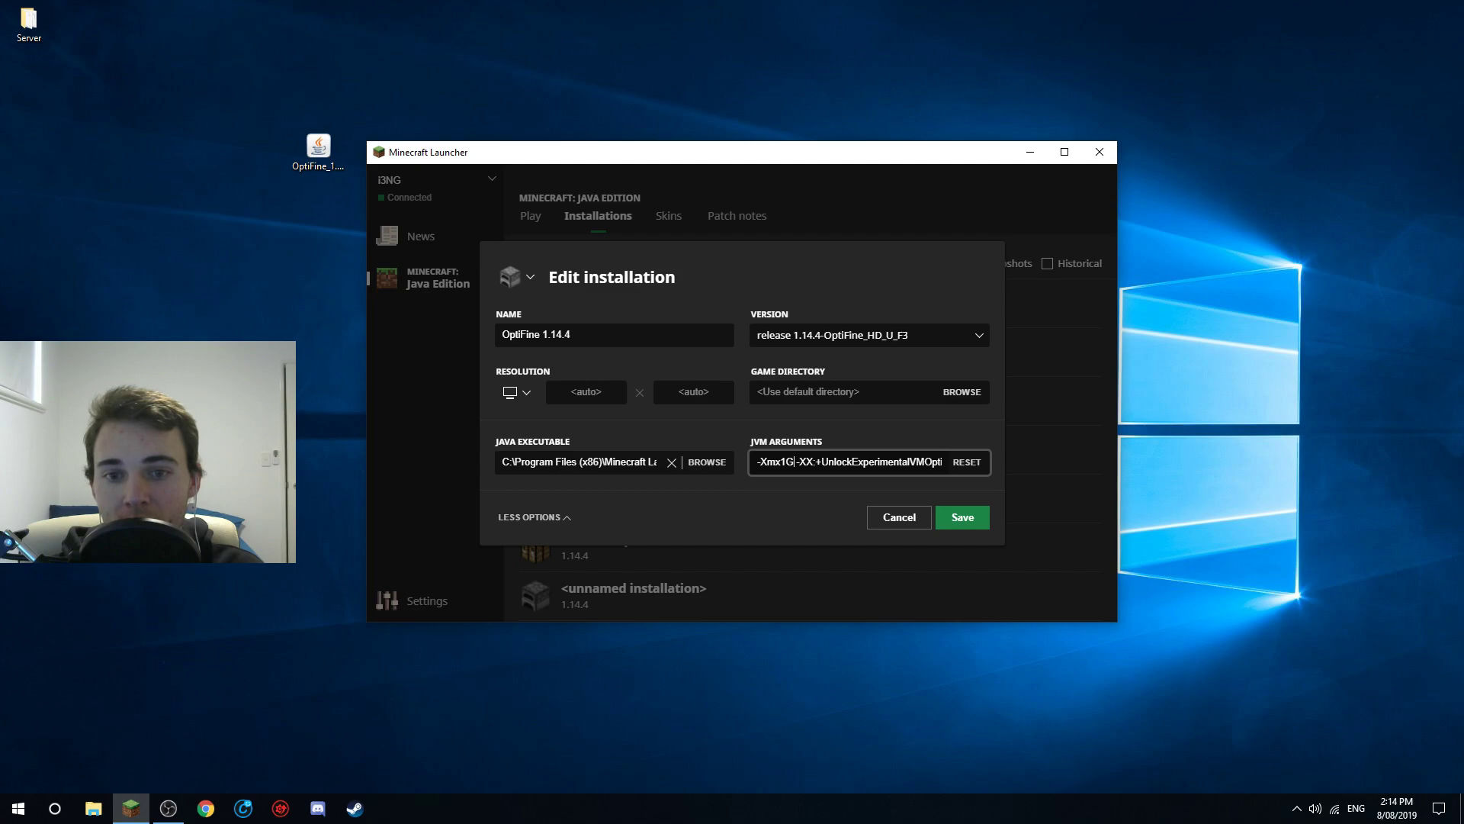
Reduce the JVM arguments to only -Xmx4G and save the installation
left_click_drag(797, 462, 1251, 494)
key("BackSpace")
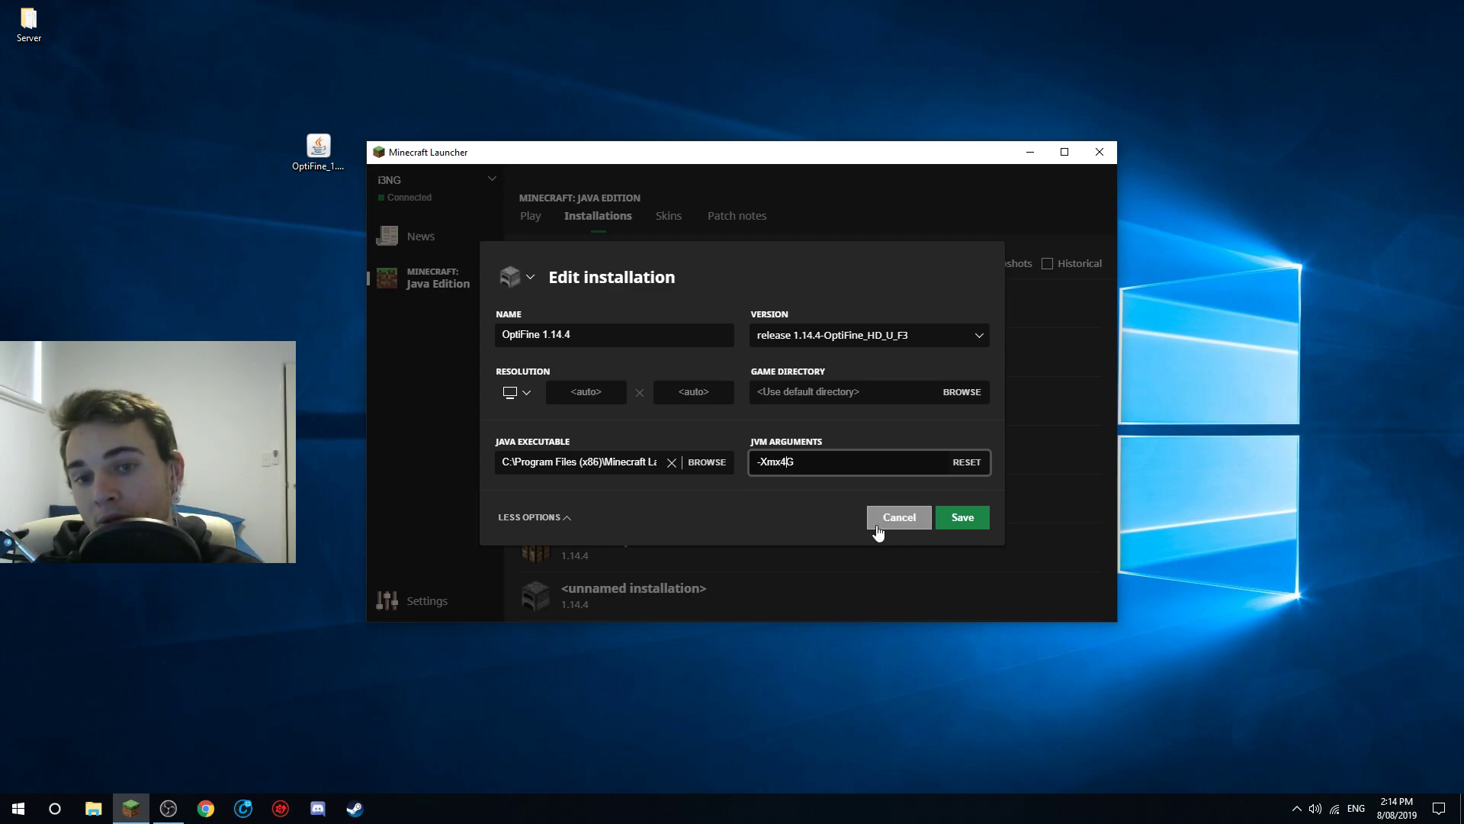
key("ctrl+a")
key("End")
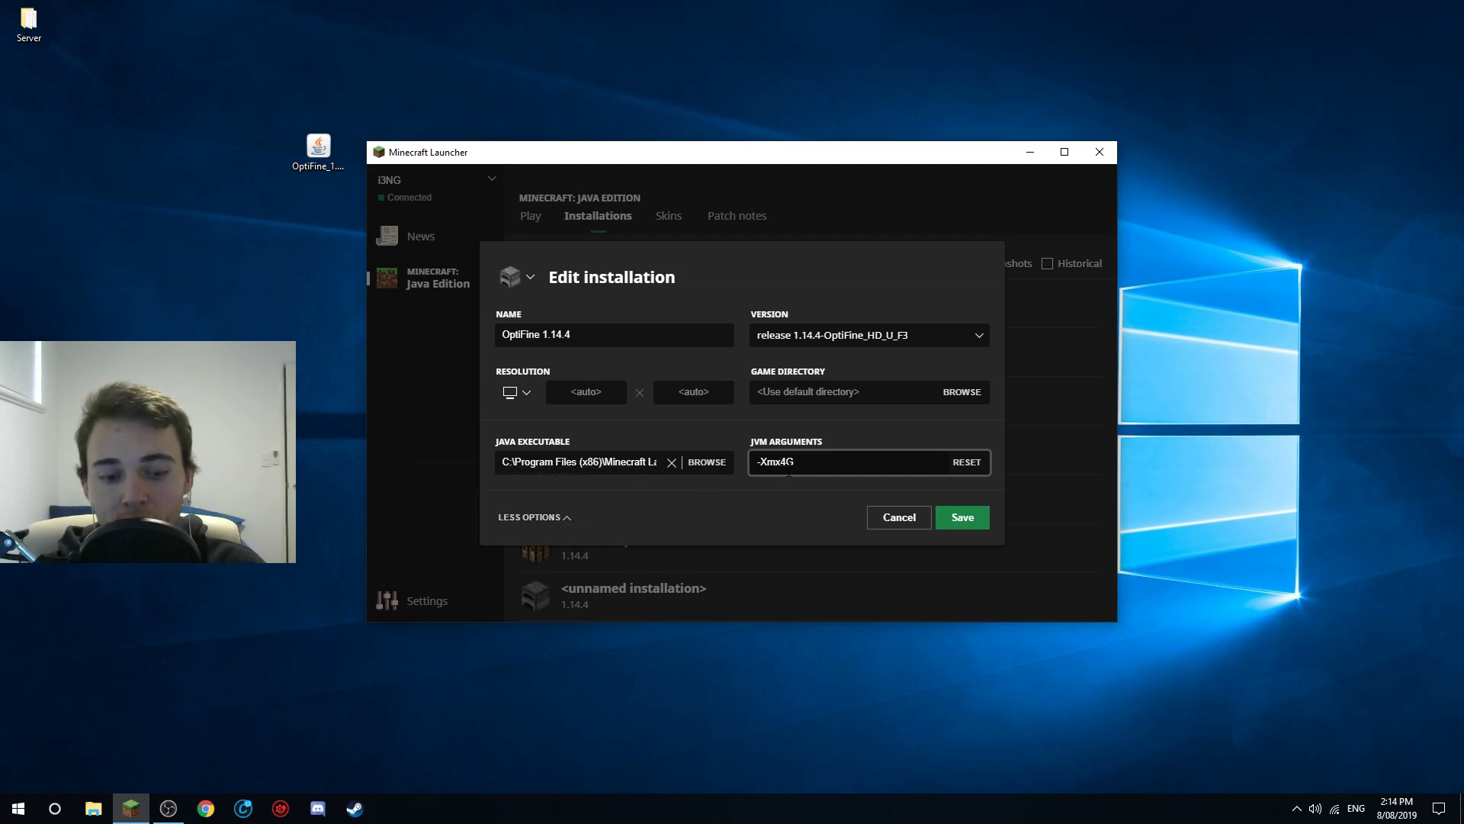
key("BackSpace")
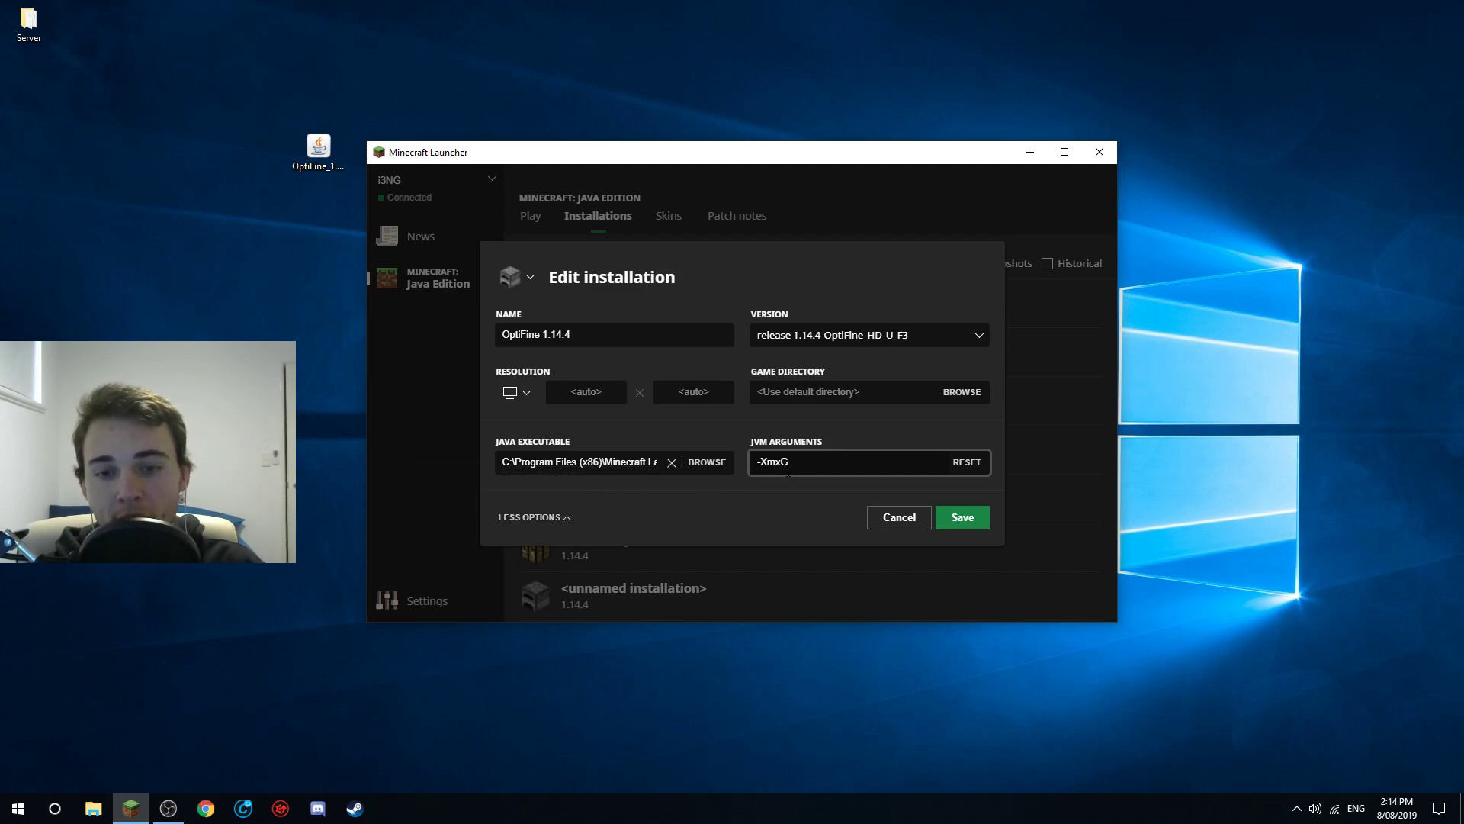
type("4")
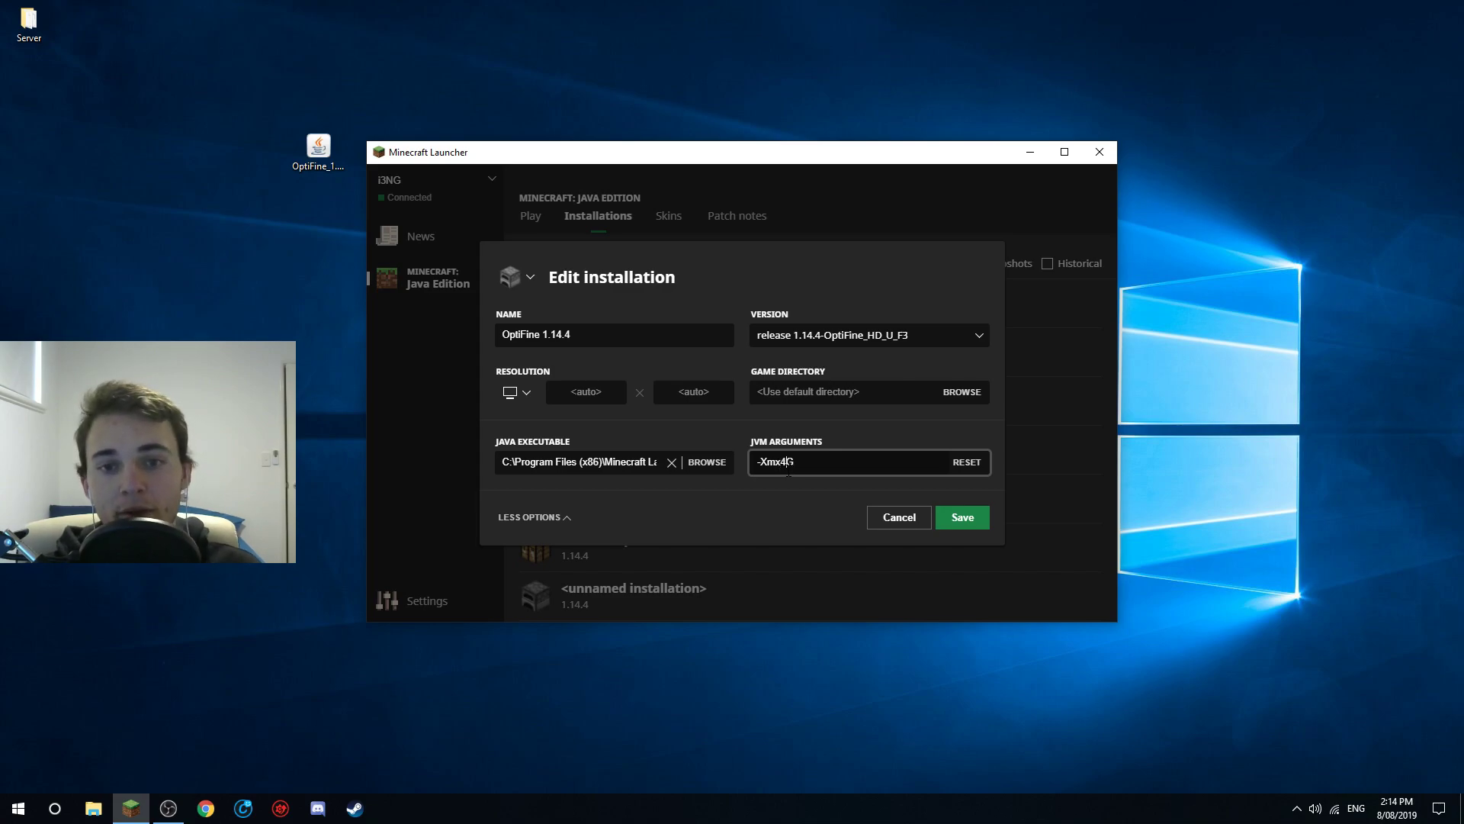
left_click(964, 519)
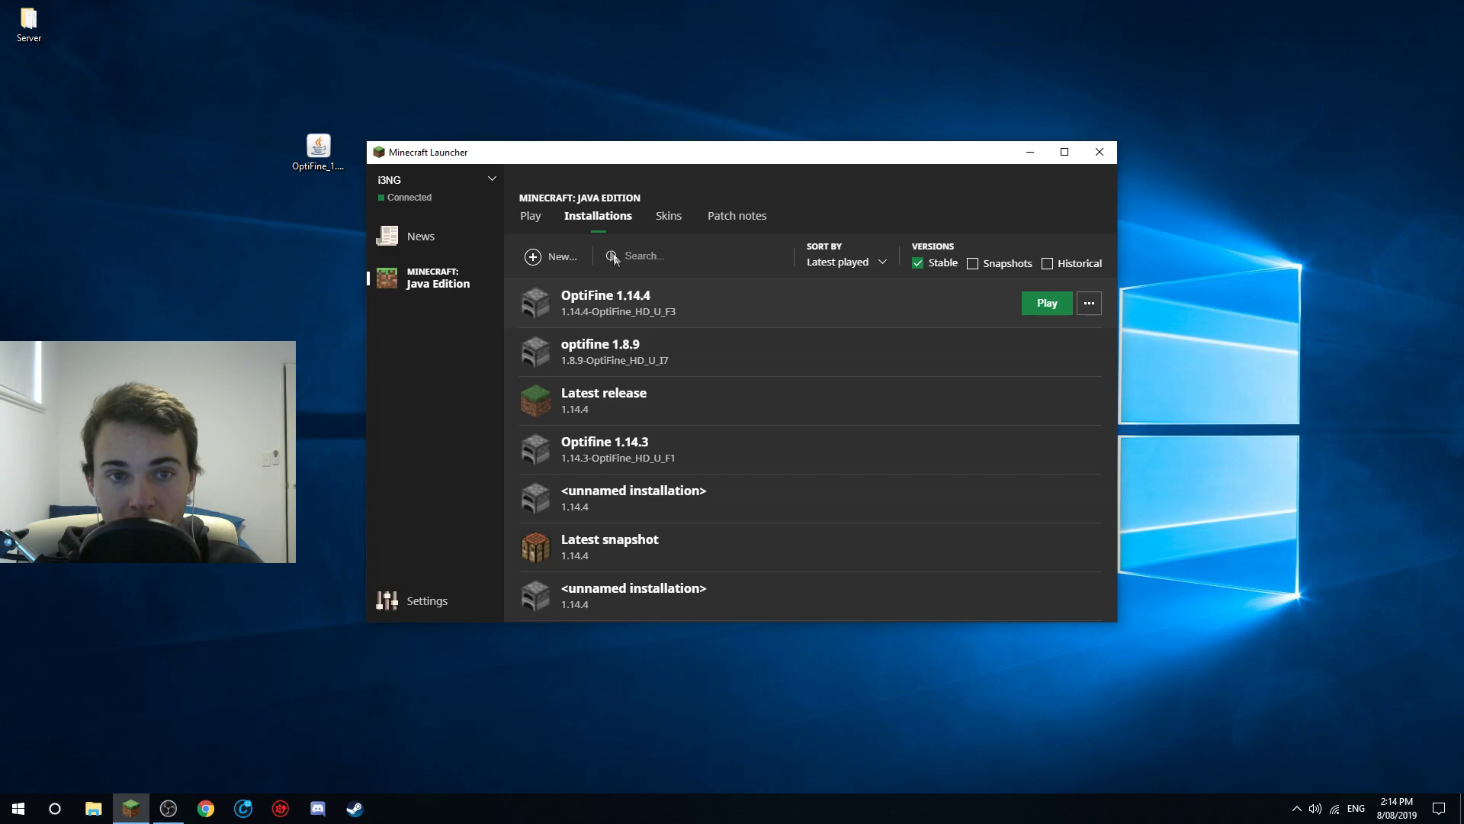
Launch the game with the OptiFine 1.14.4 installation and move the OptiFine file on the desktop beside the Server folder
left_click(531, 217)
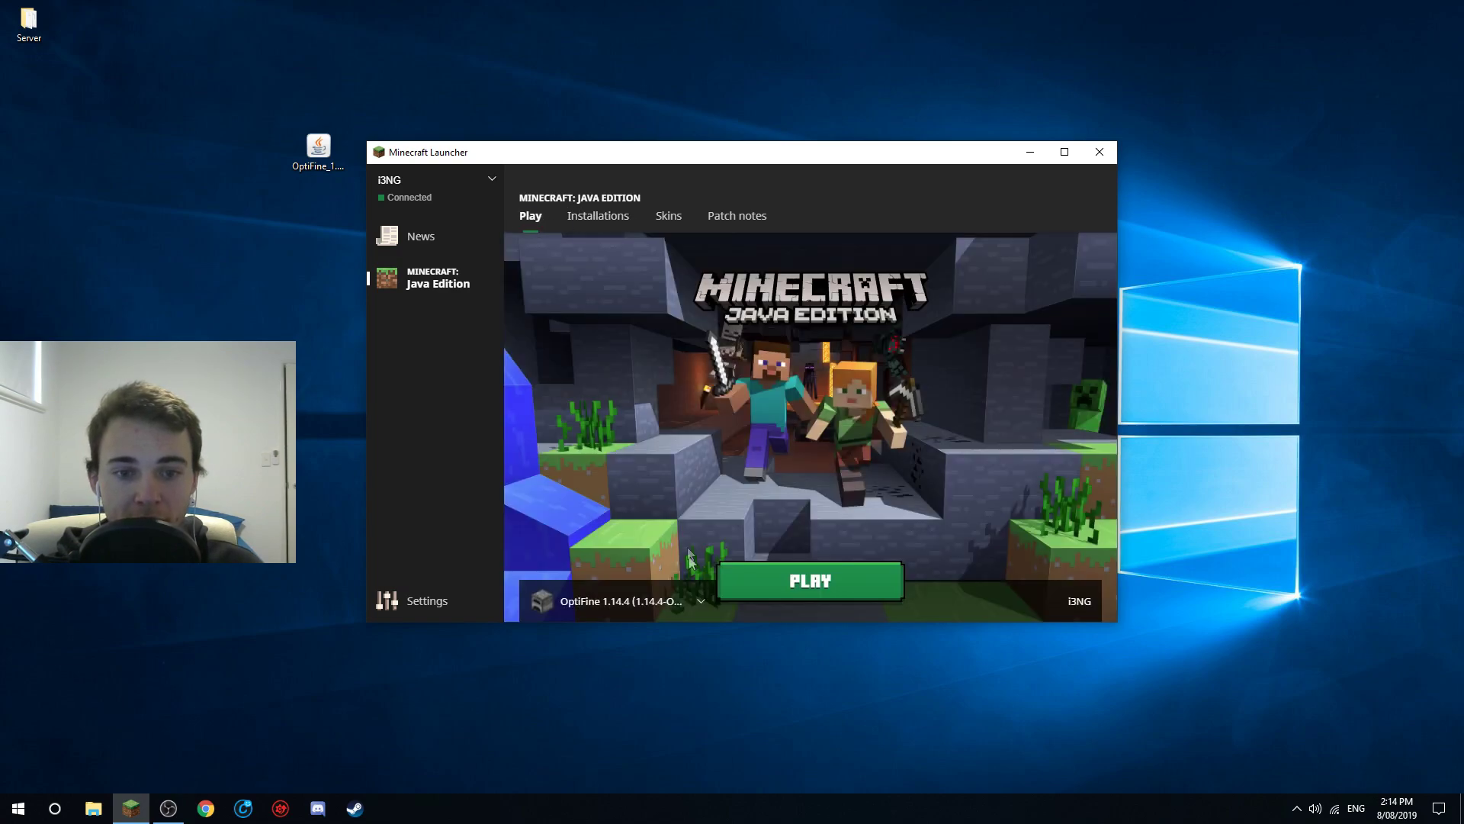
left_click(806, 587)
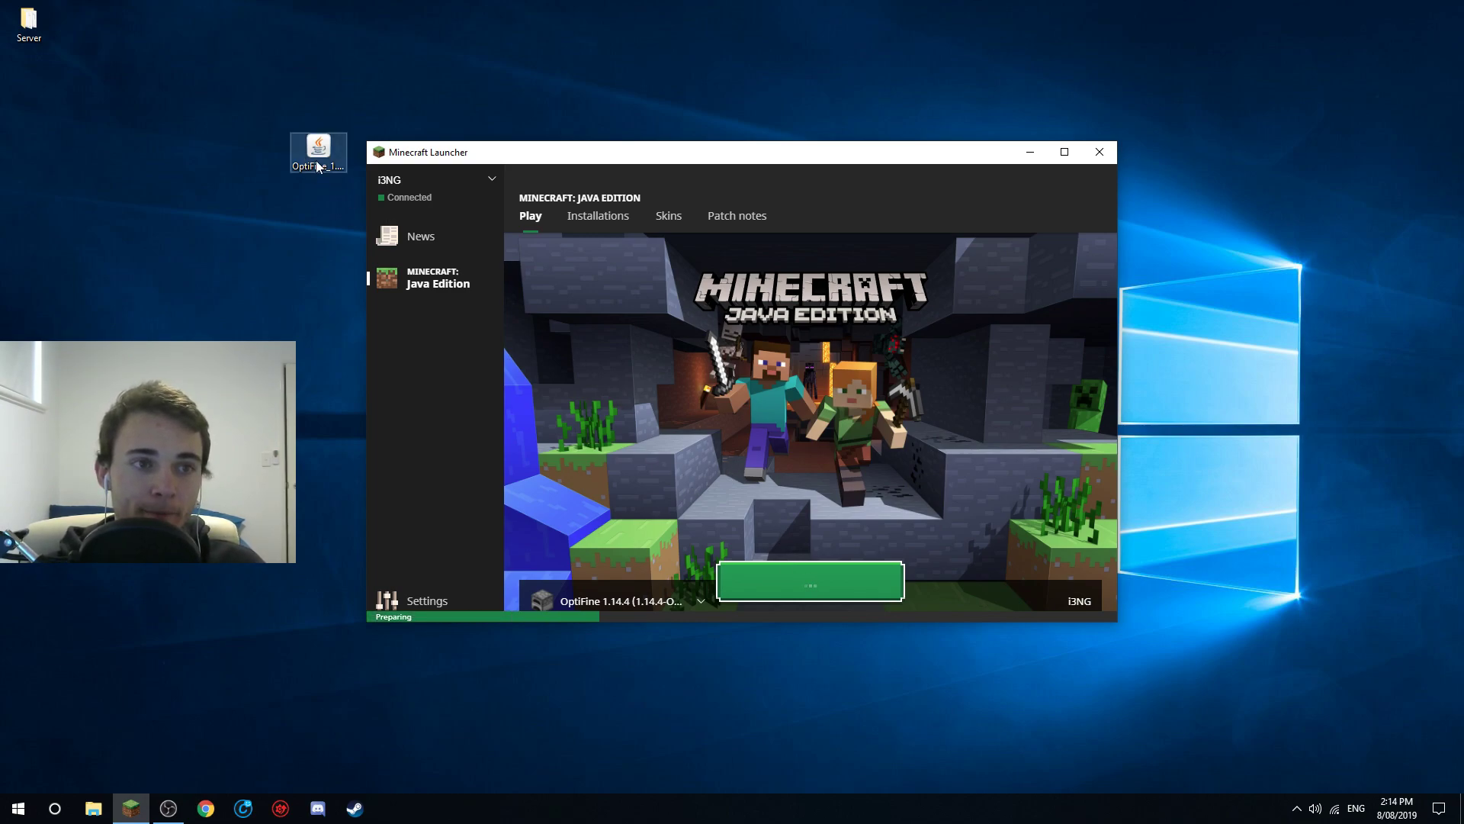
left_click_drag(318, 149, 86, 24)
mouse_move(531, 161)
left_mouse_down()
mouse_move(515, 158)
mouse_move(529, 157)
left_mouse_up()
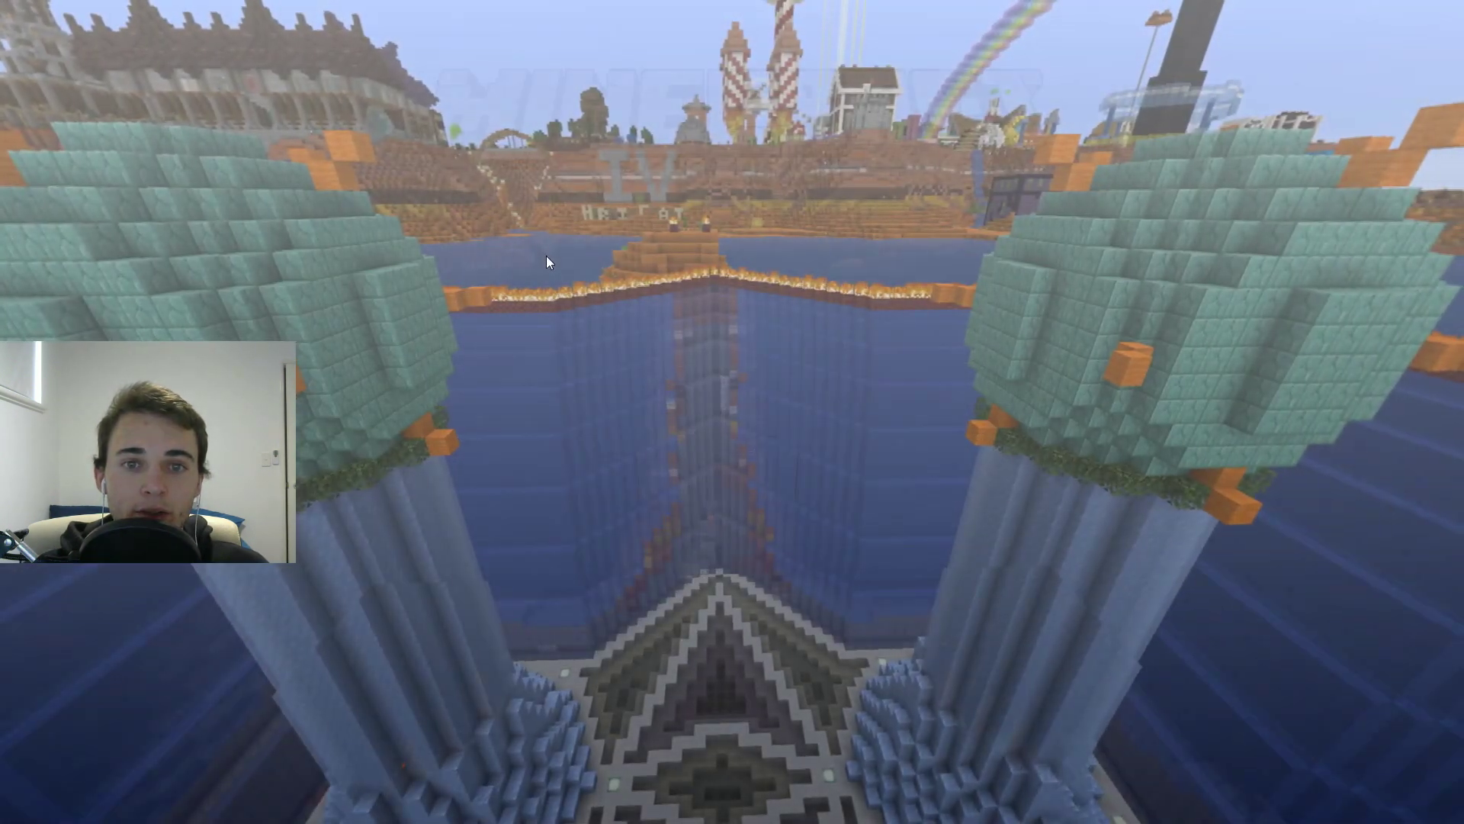
Open the game's video settings and switch the Graphics option away and back to Fancy
left_click(630, 530)
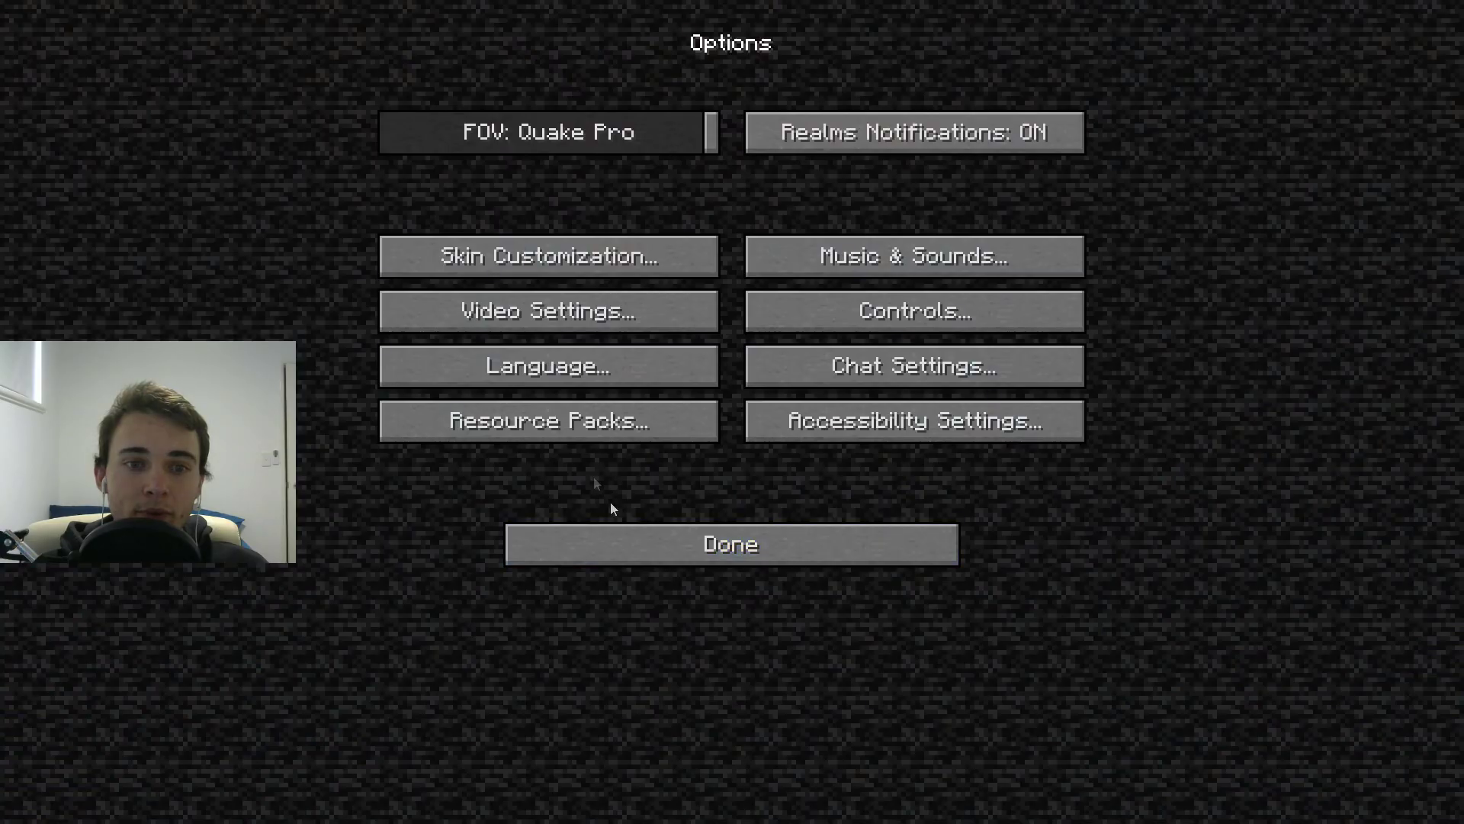
left_click(569, 313)
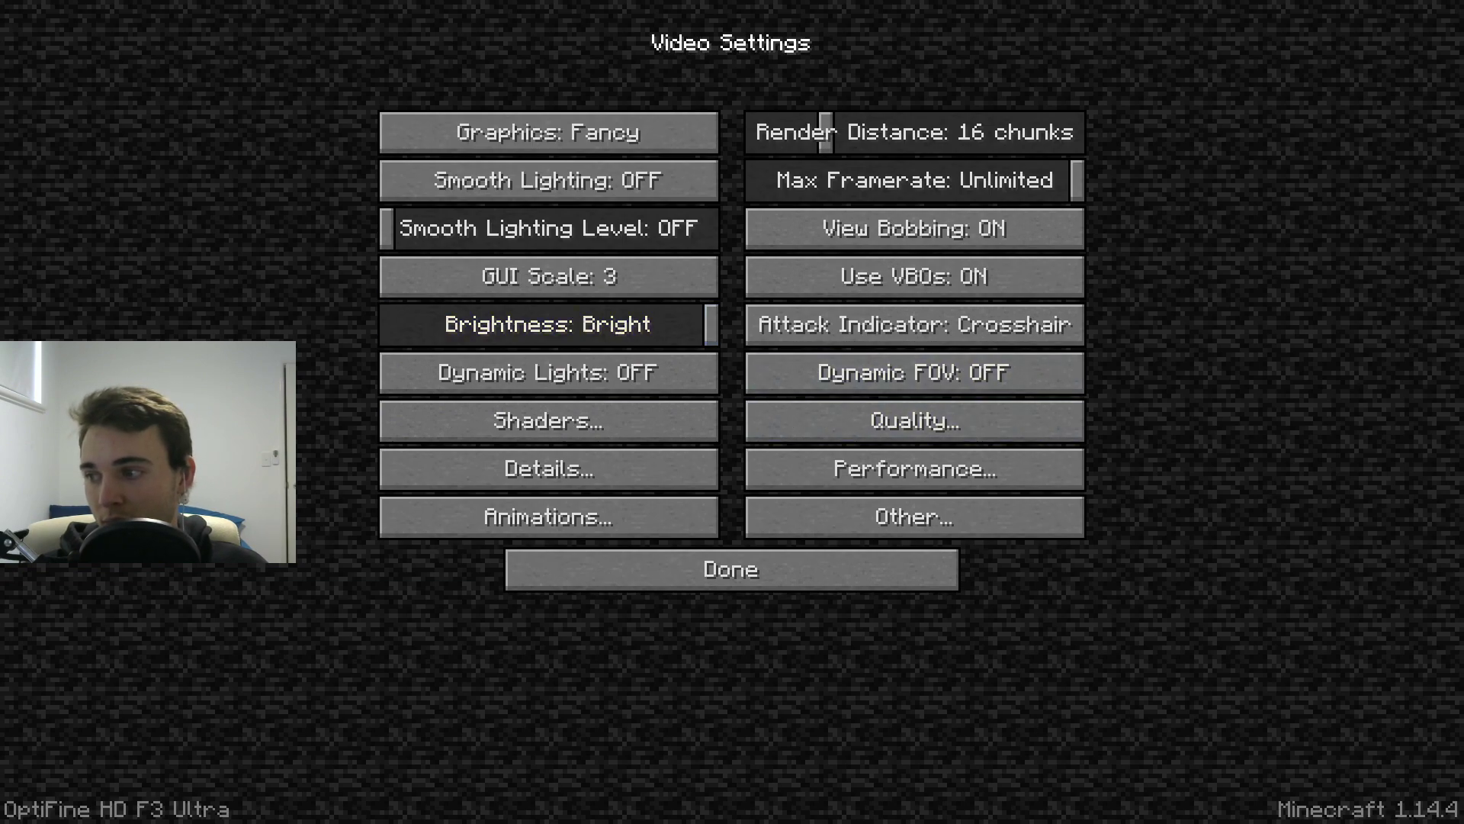
left_click(615, 145)
left_click(621, 145)
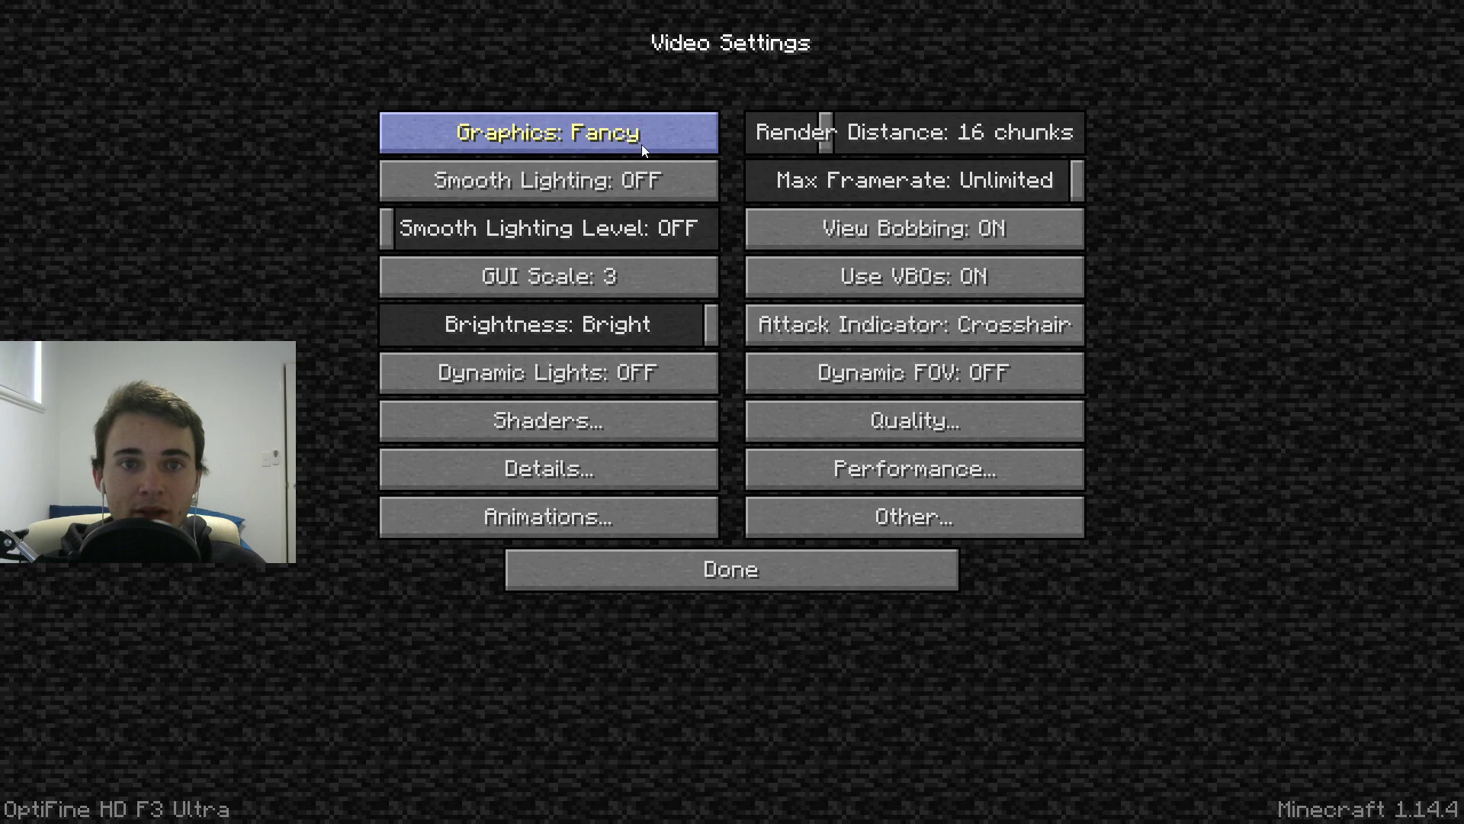
Try a render distance of 64 chunks, view the option descriptions, and return the render distance to 16 chunks
left_click_drag(808, 140, 1207, 153)
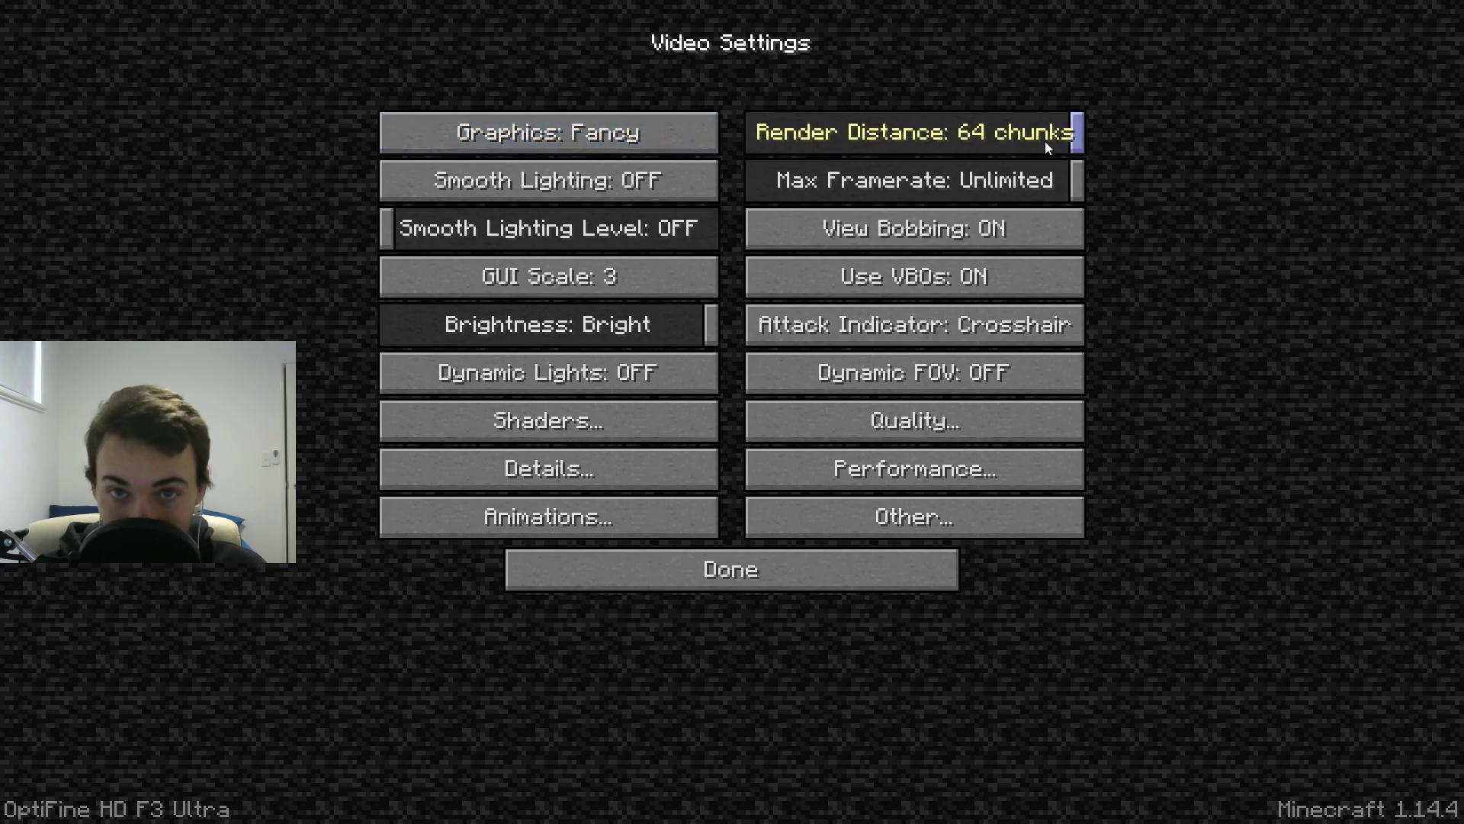
mouse_move(1045, 142)
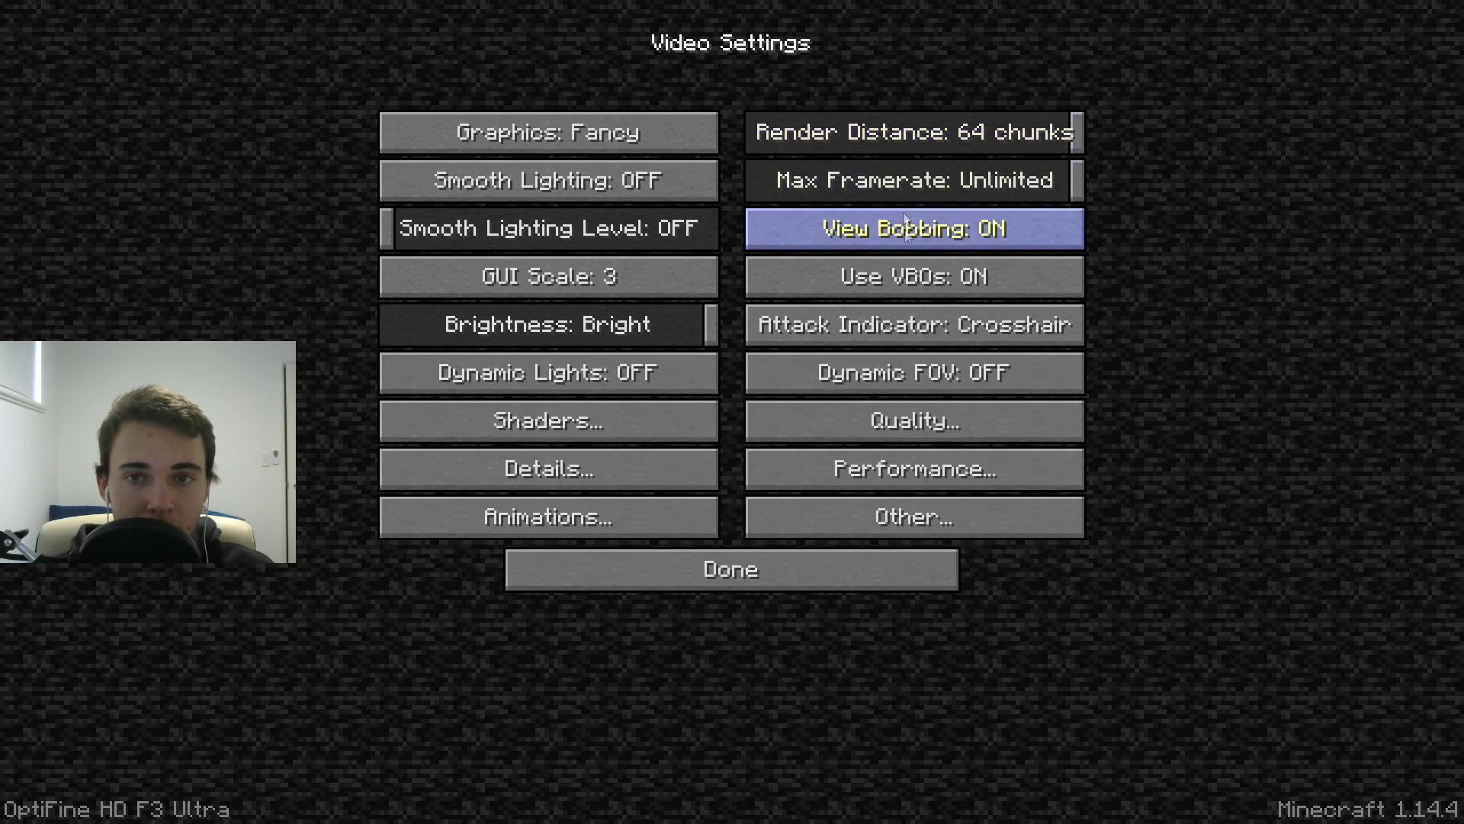
mouse_move(931, 136)
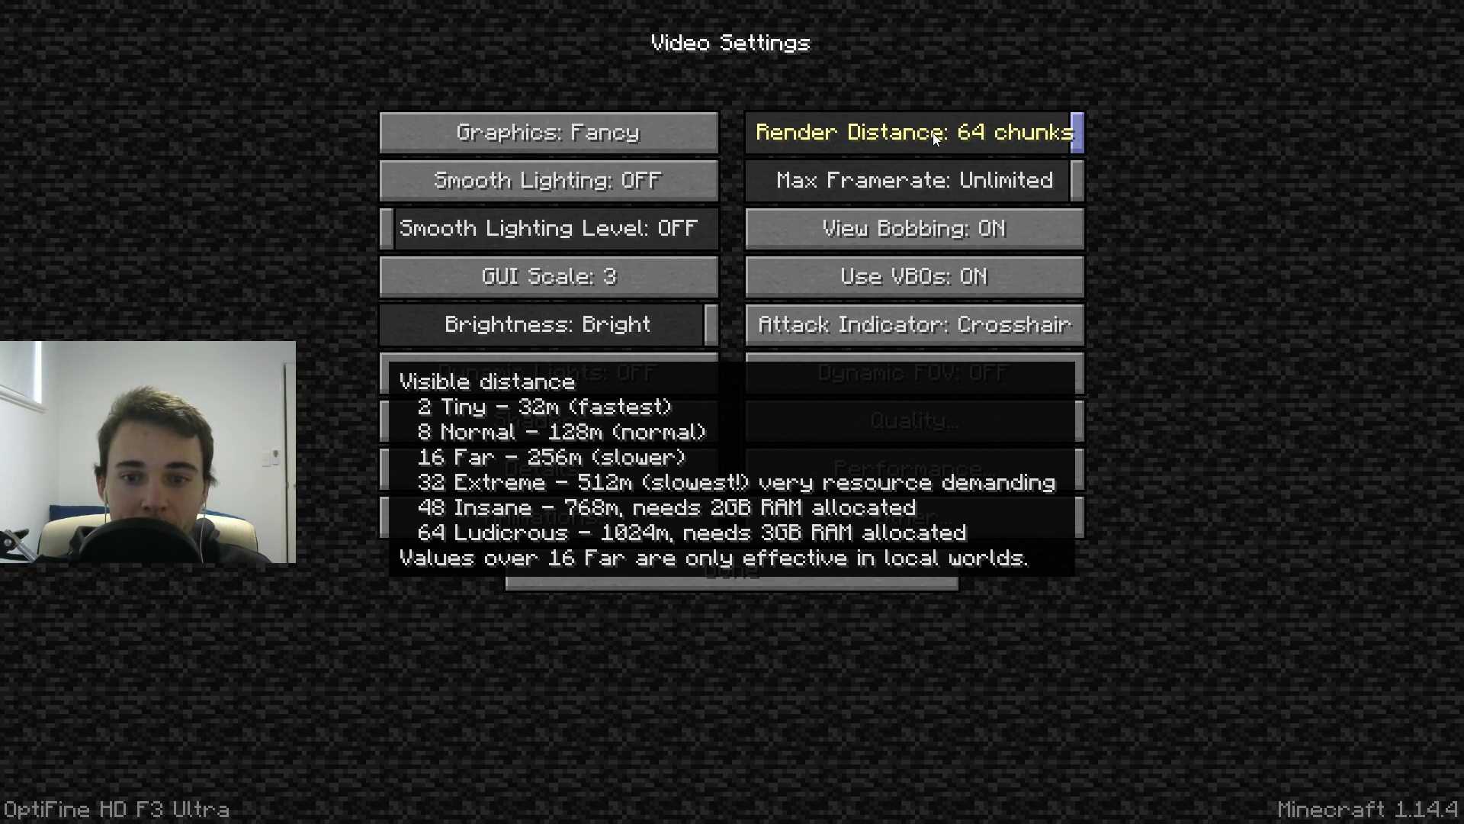
left_click_drag(935, 136, 829, 132)
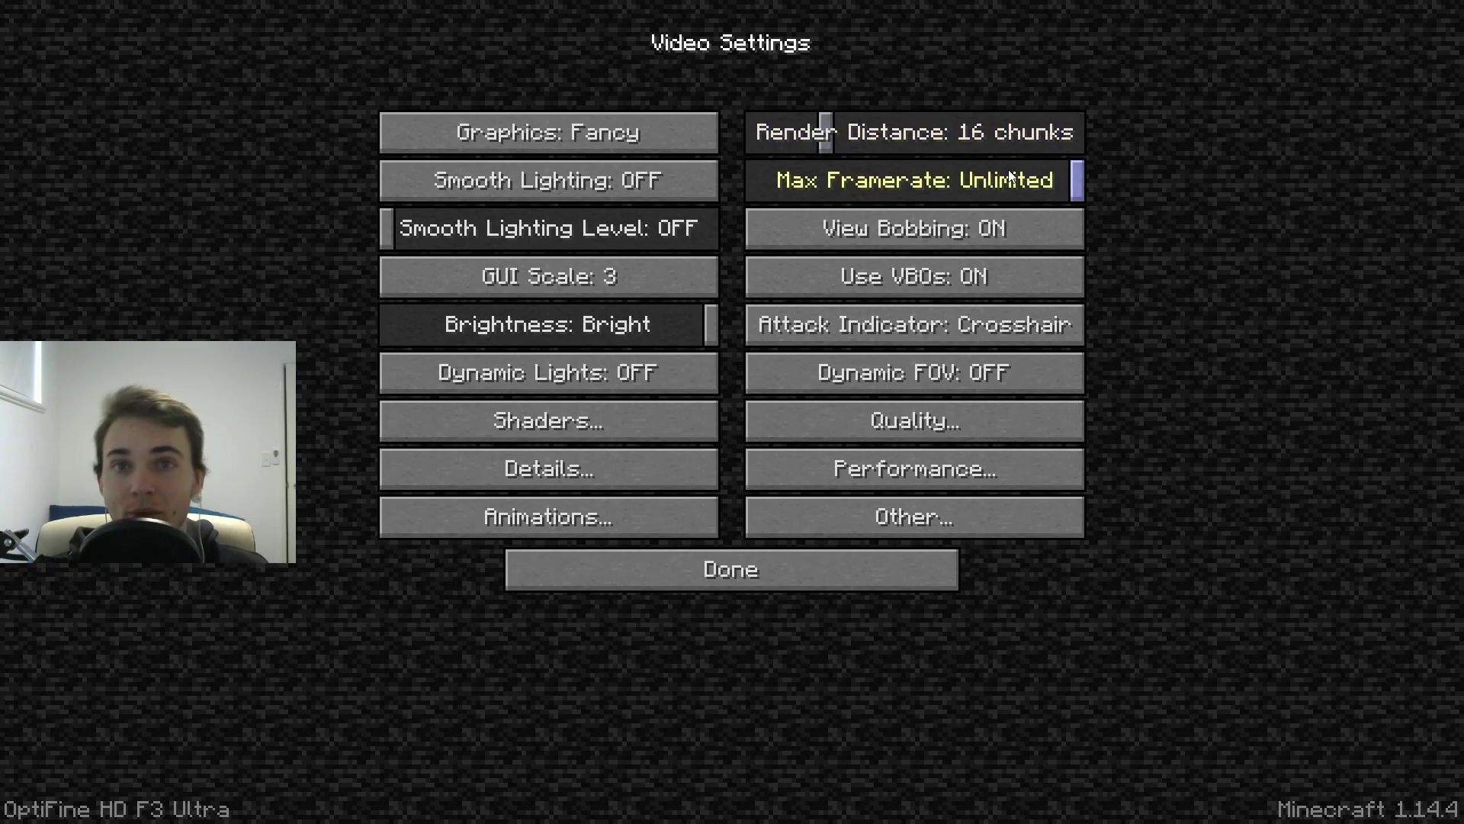
mouse_move(1008, 176)
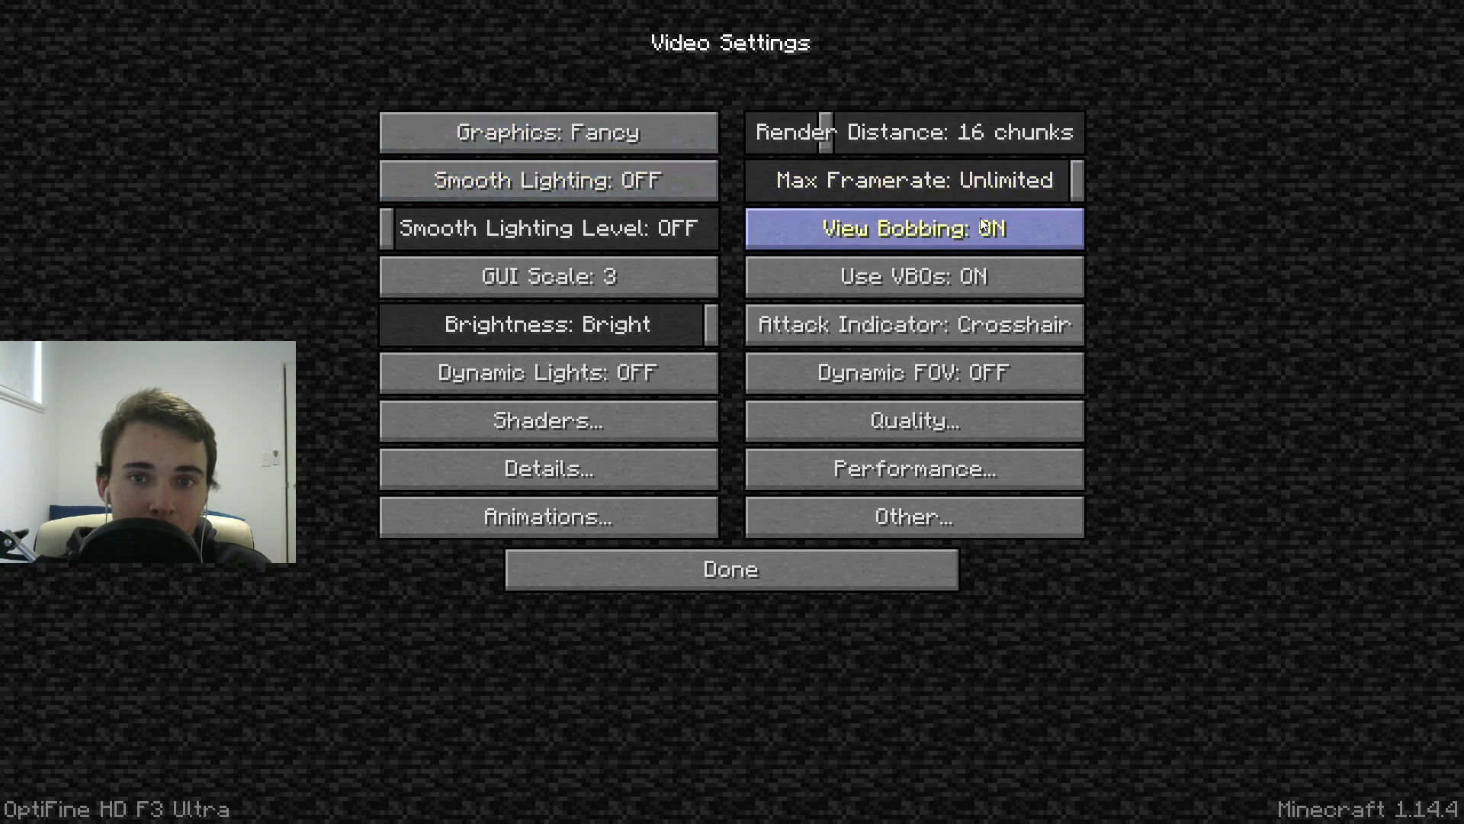
mouse_move(617, 134)
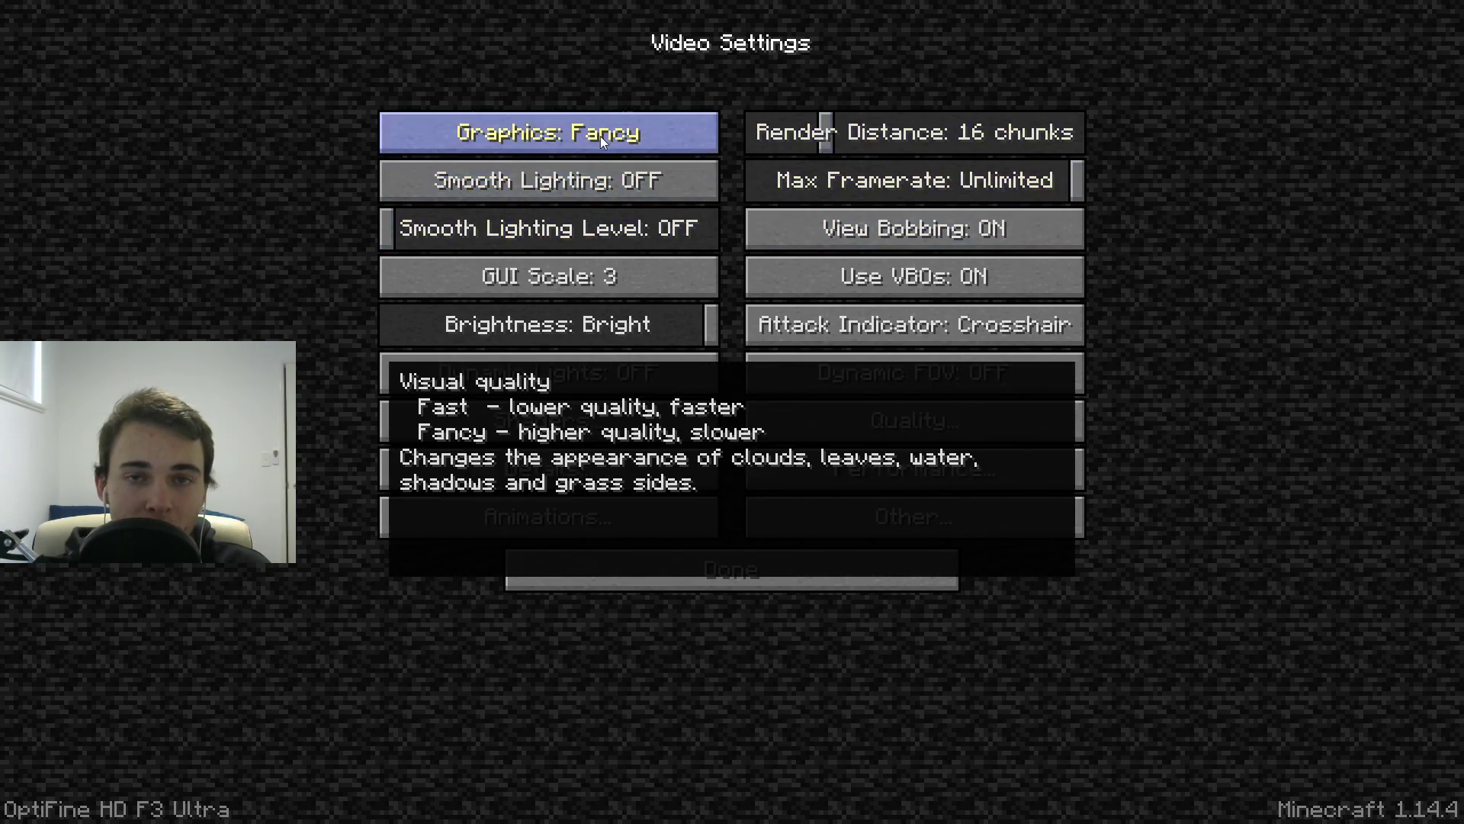
Cycle the Particles option in the animation settings back to All and return to the video settings
left_click(663, 522)
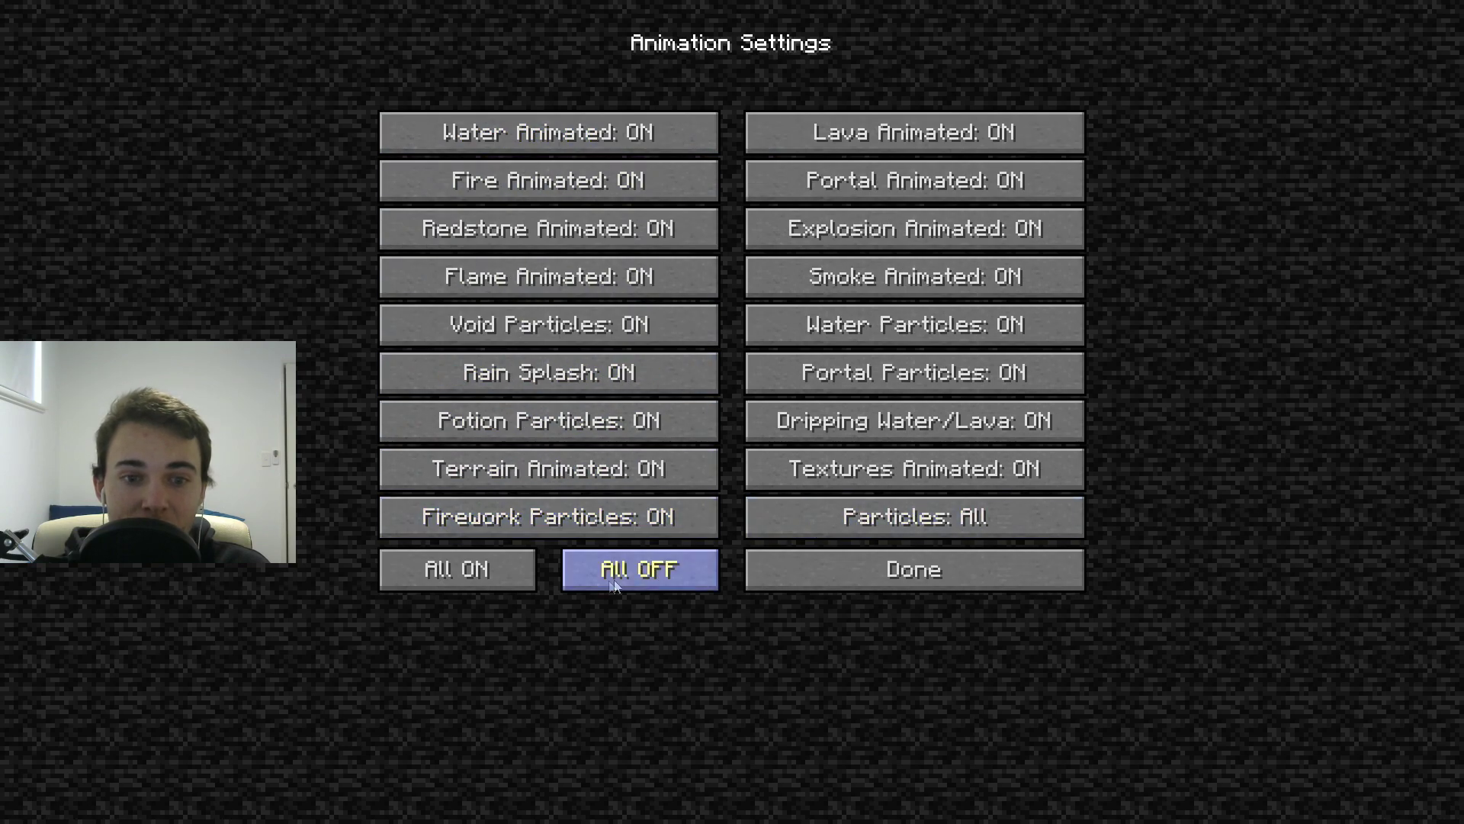
left_click(912, 533)
left_click(913, 529)
left_click(912, 527)
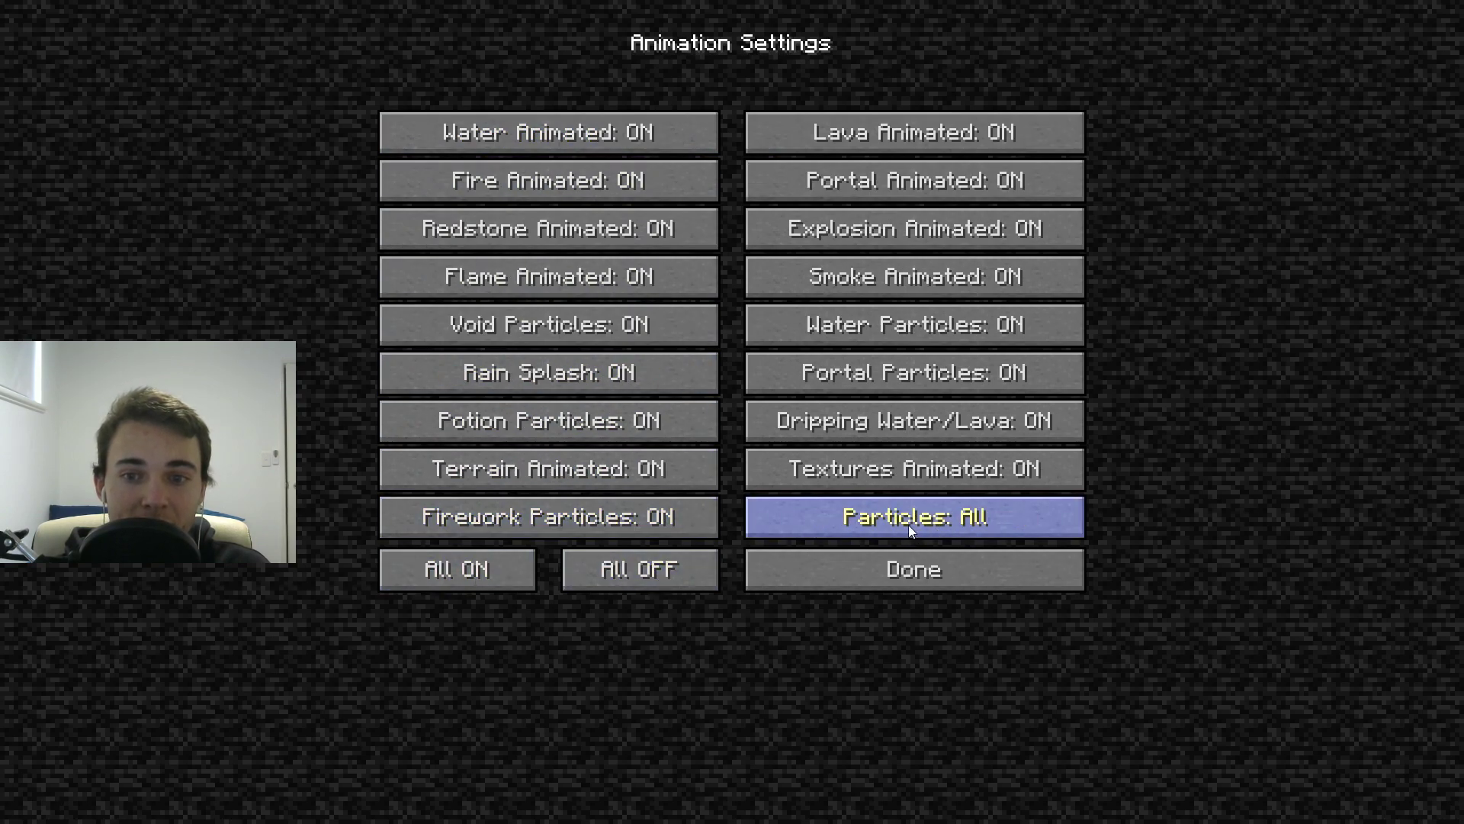
left_click(908, 525)
left_click(908, 525)
left_click(918, 522)
left_click(931, 578)
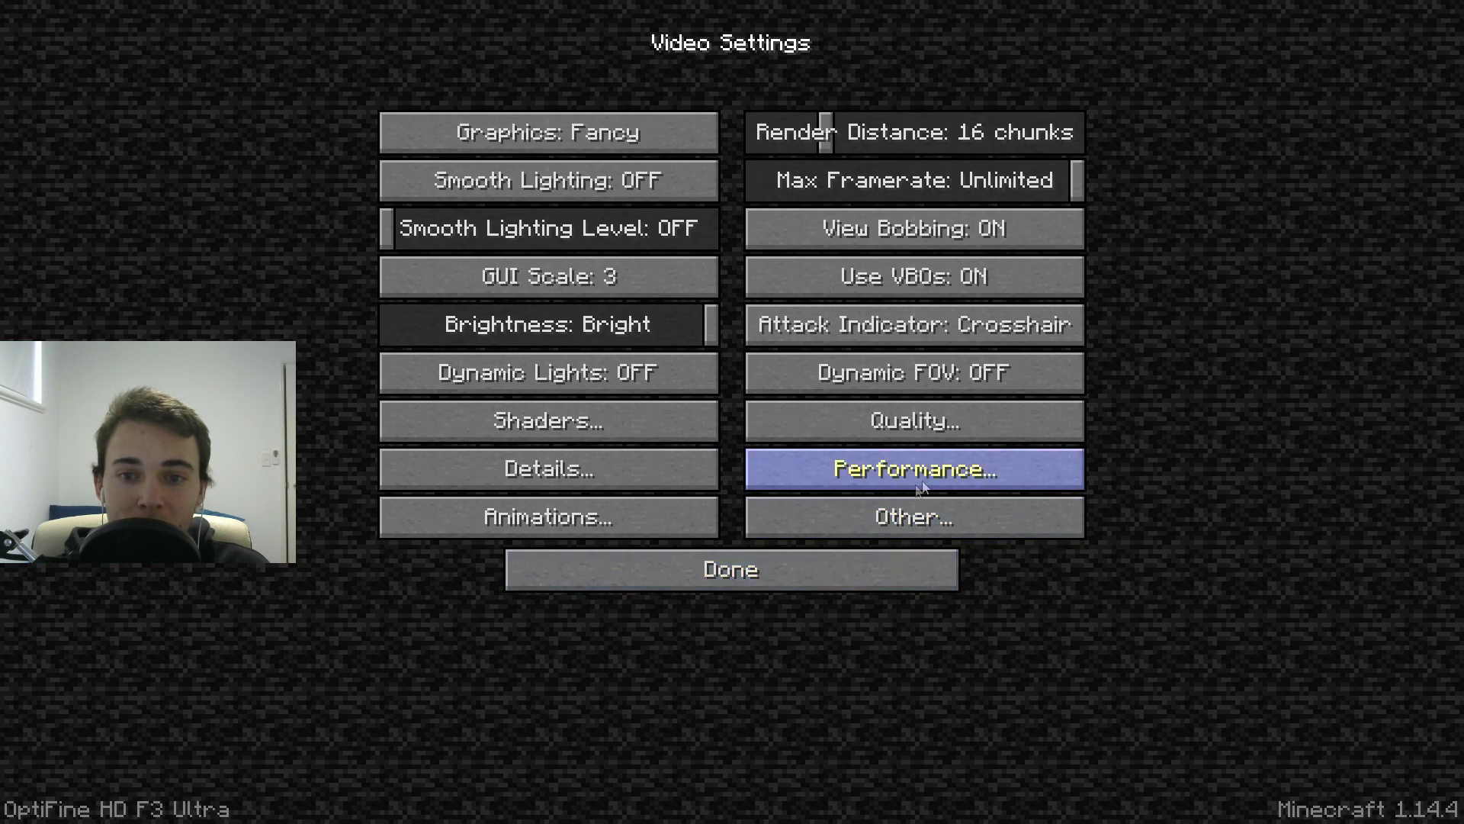
Examine the performance settings and open the quality settings
left_click(871, 469)
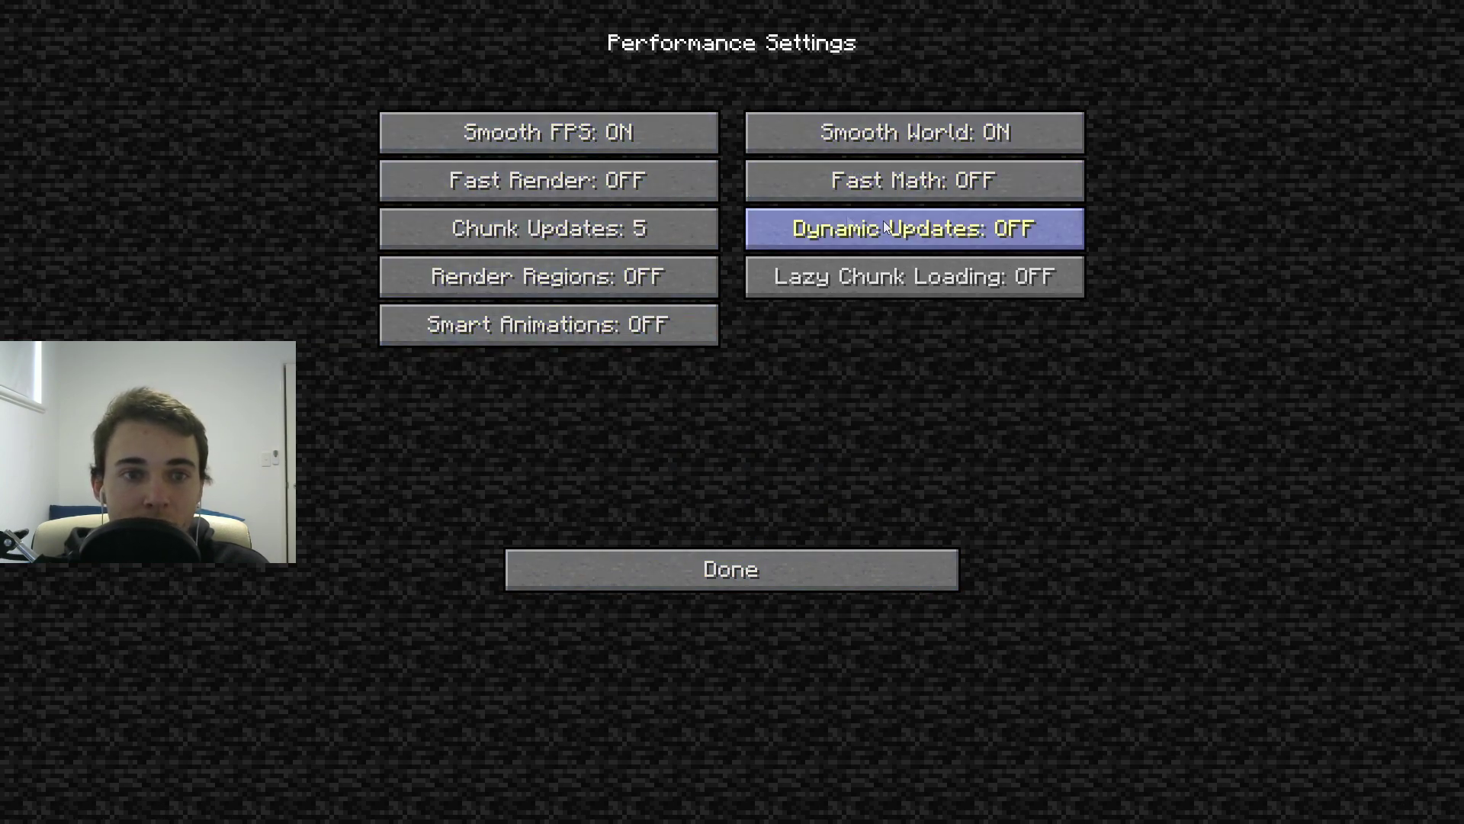
left_click(785, 568)
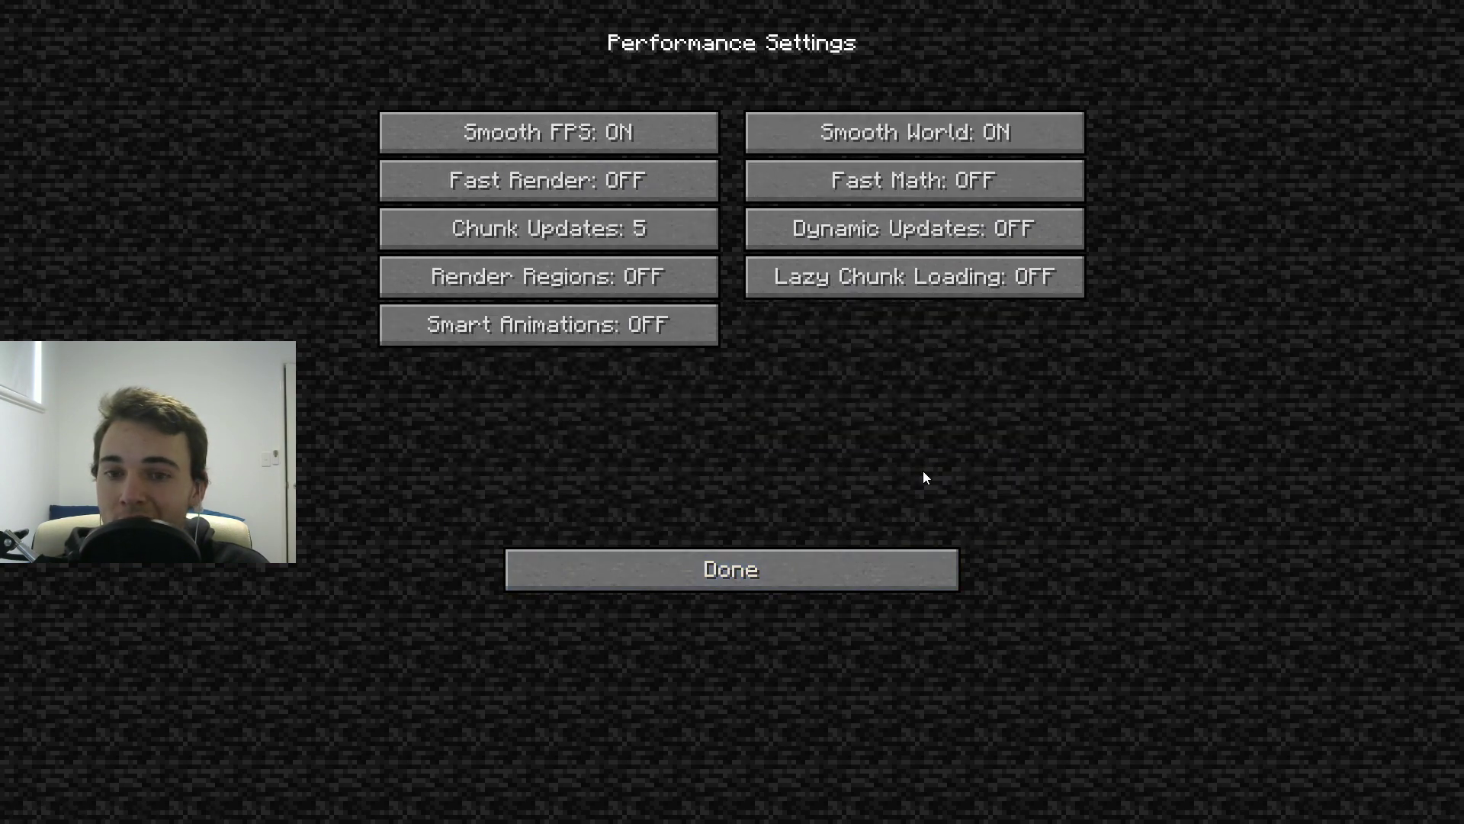
left_click(778, 568)
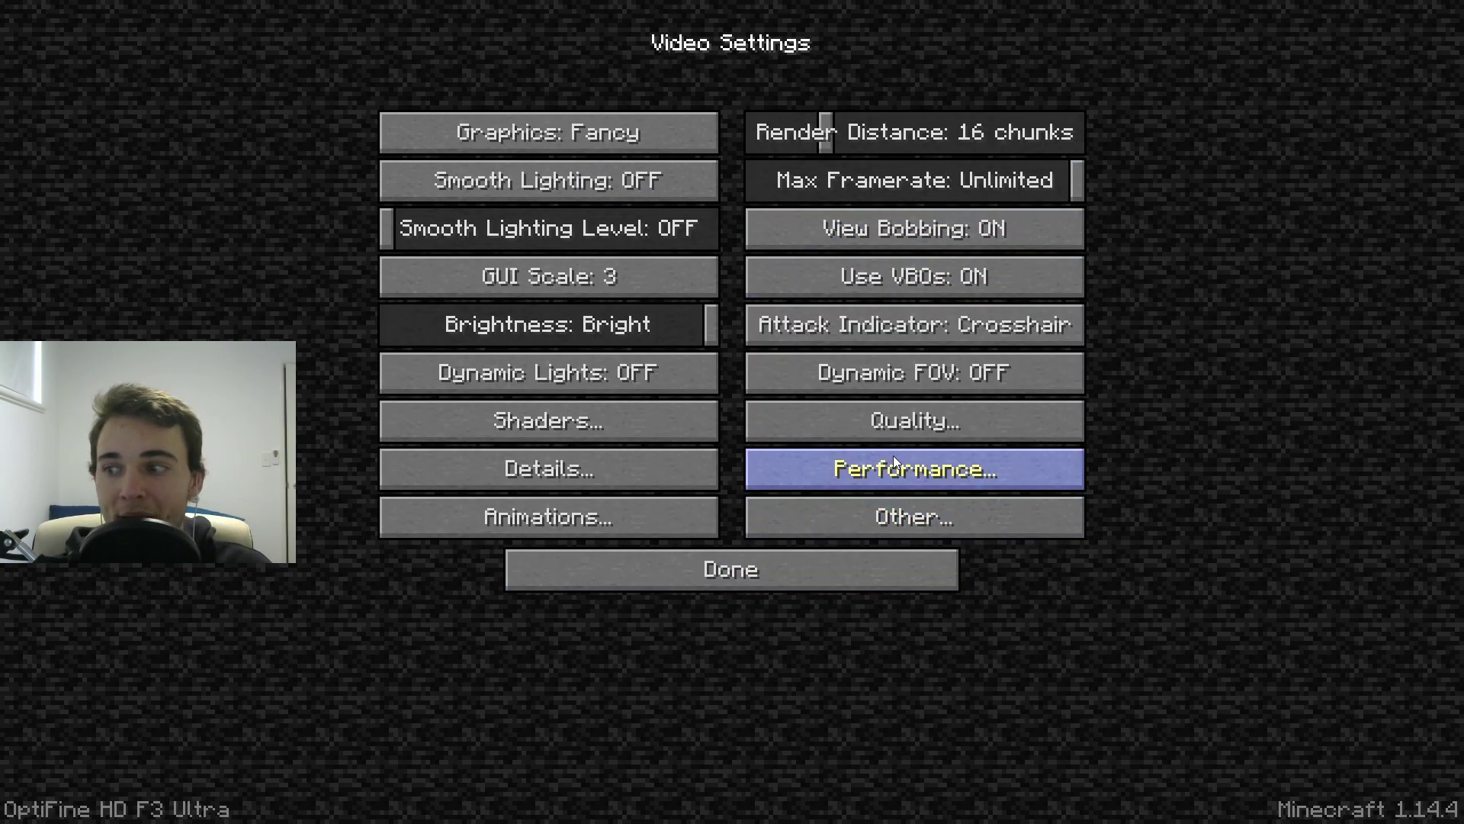
left_click(860, 434)
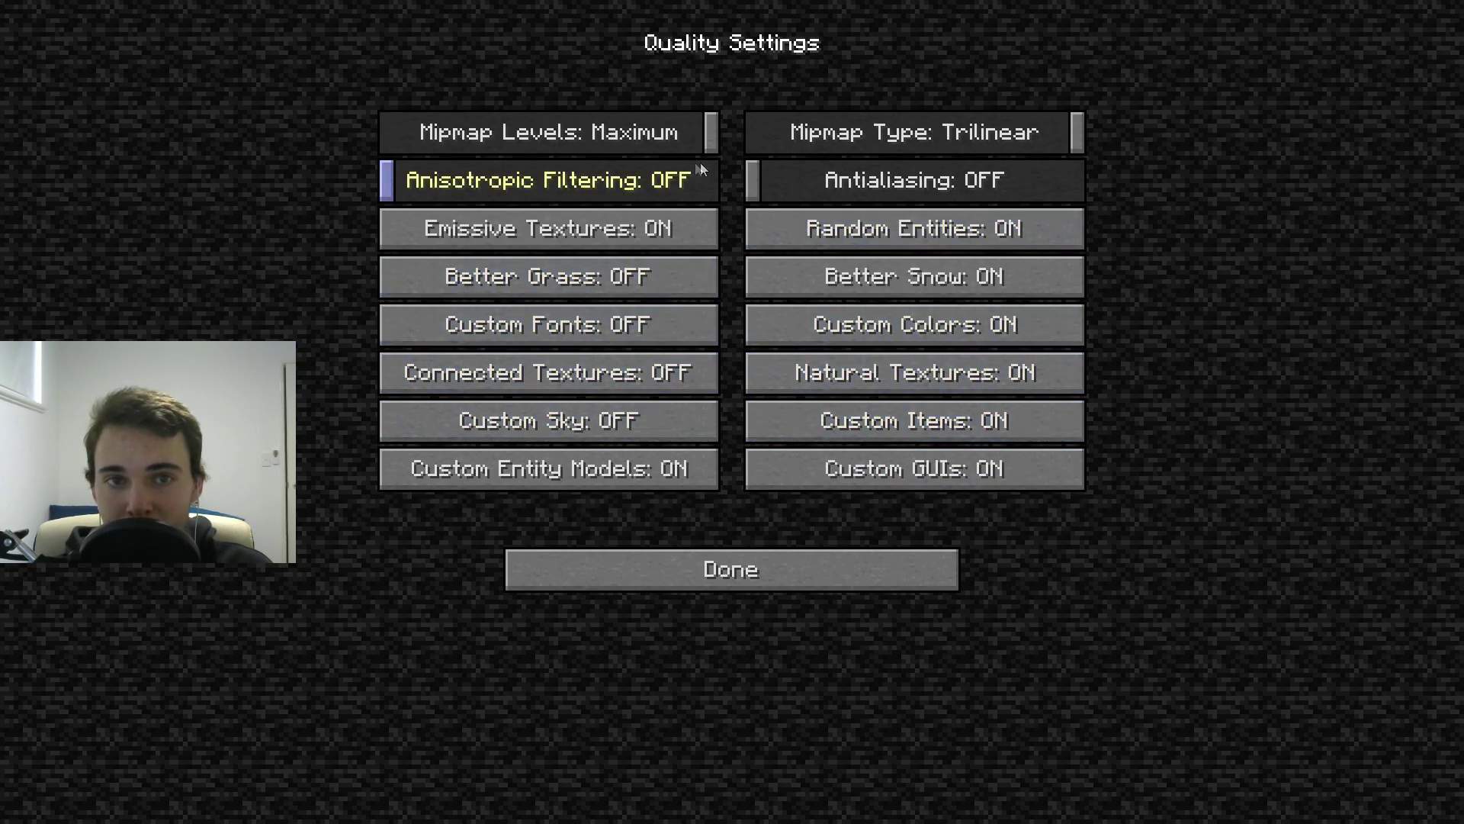
Set Antialiasing to 8 in the quality settings and back out of the settings screens
mouse_move(523, 135)
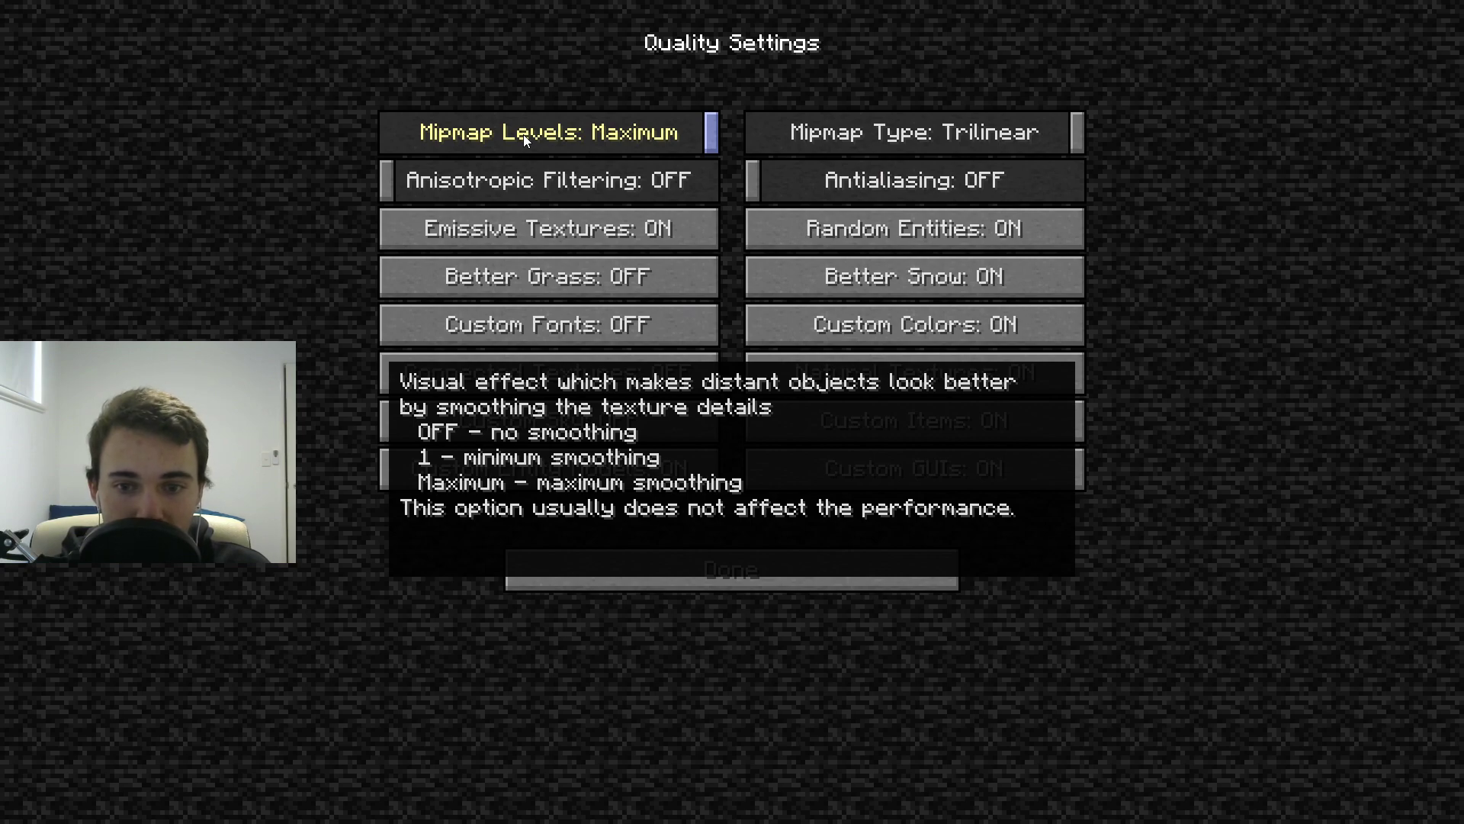
mouse_move(762, 133)
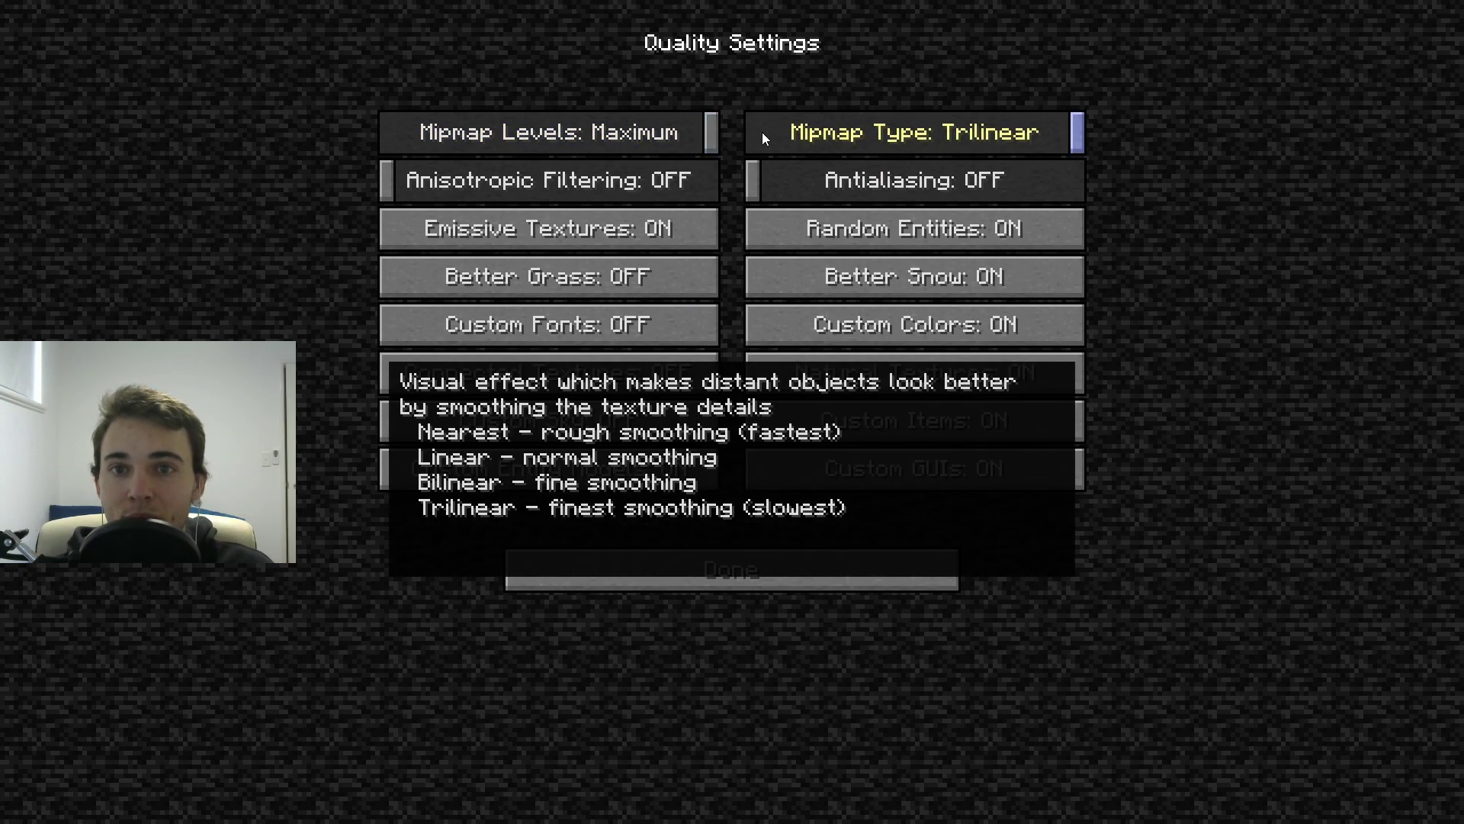
mouse_move(993, 186)
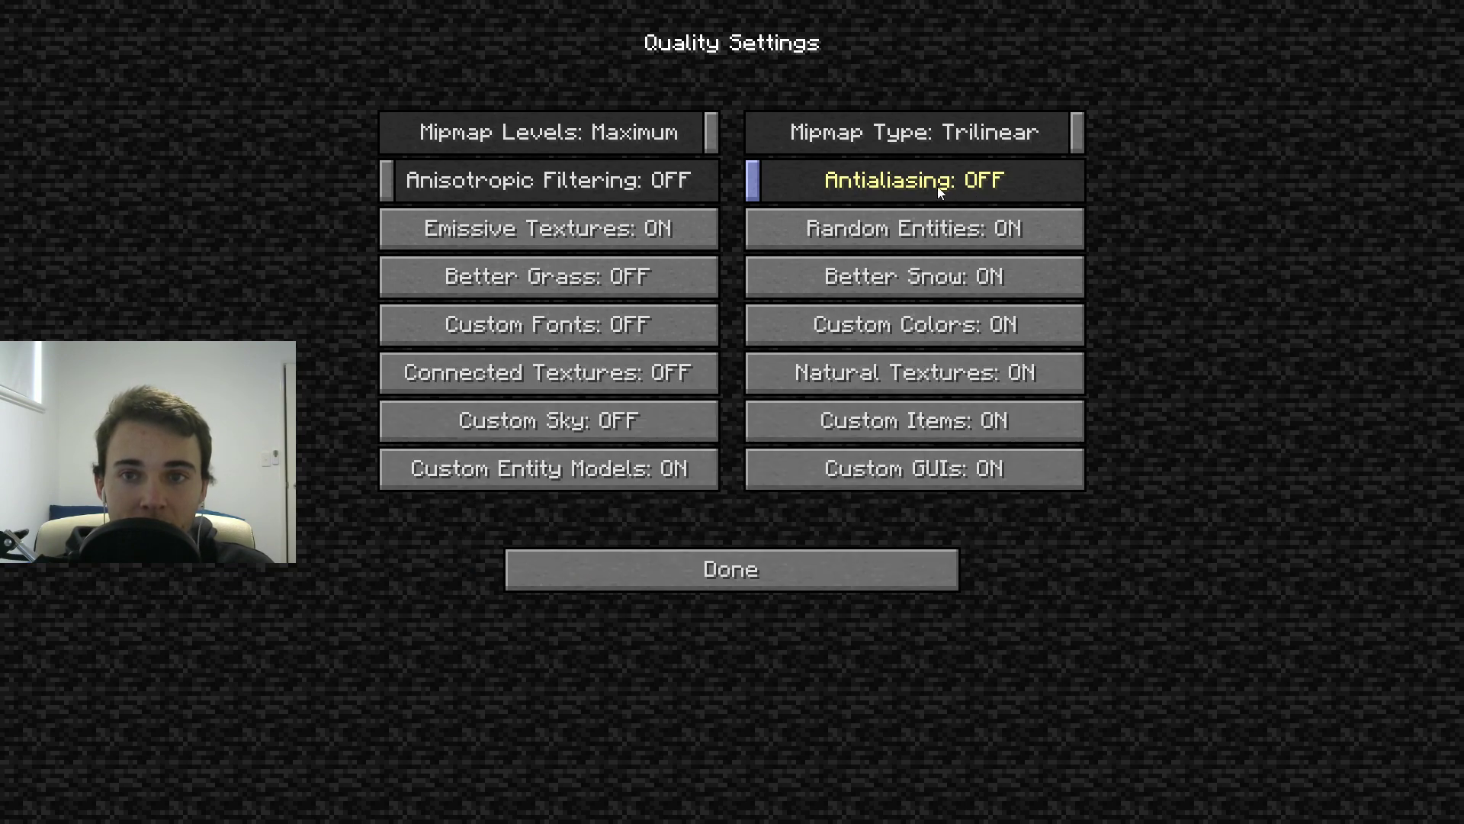
left_click(938, 184)
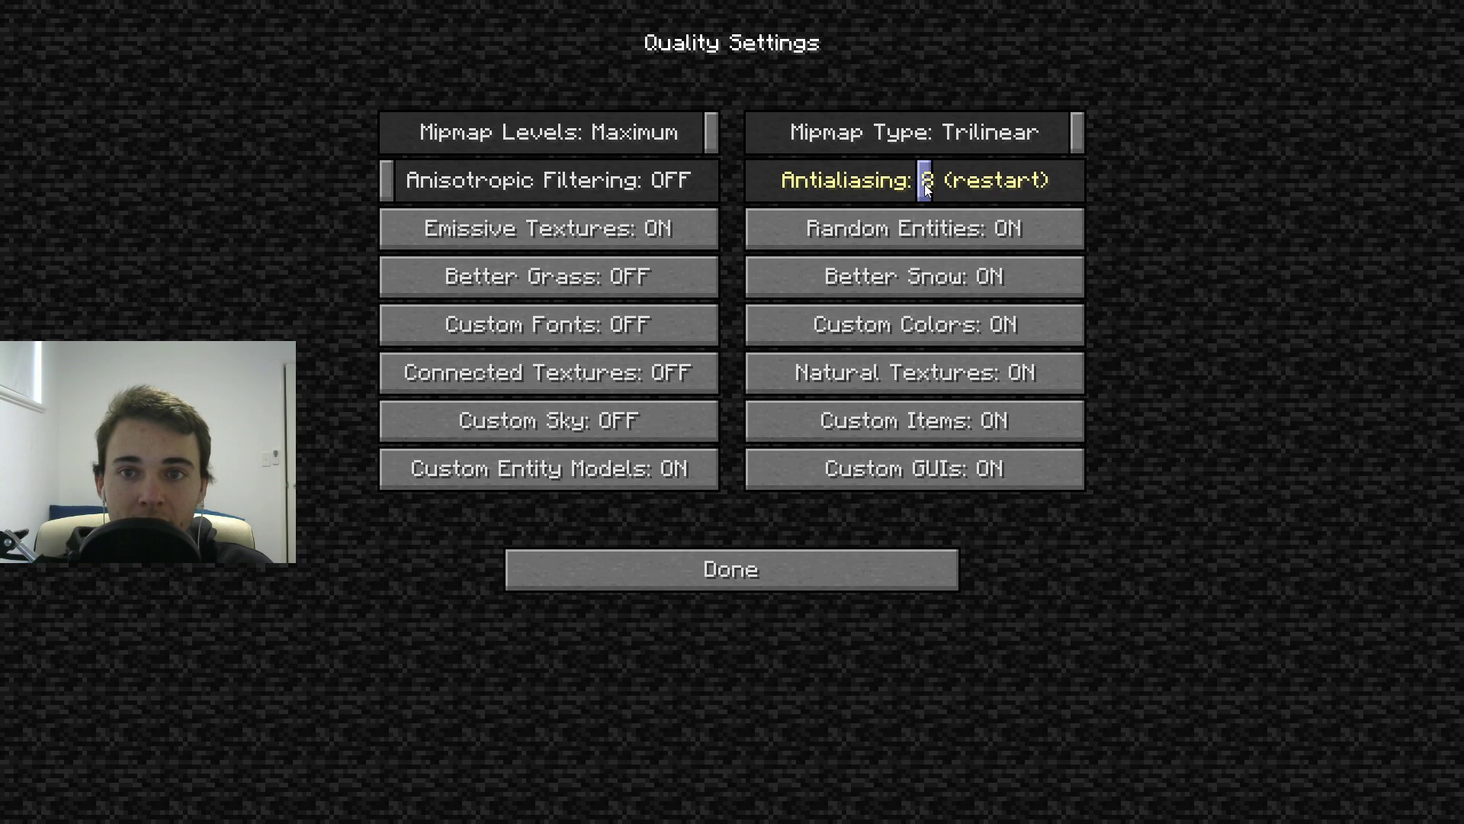
left_click(840, 573)
left_click(802, 574)
left_click(796, 561)
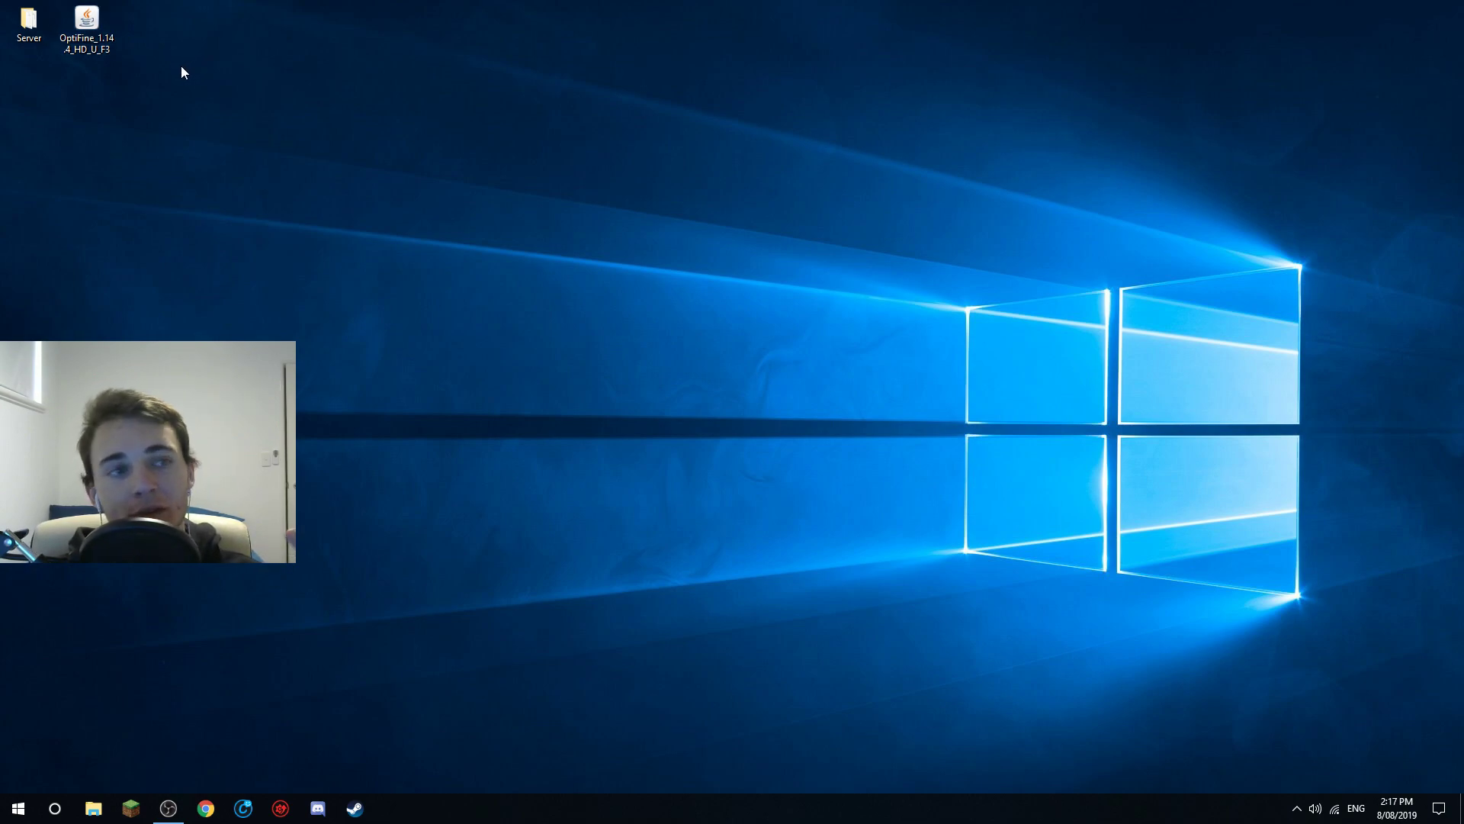
Check which program opens the OptiFine_1.14.4_HD_U_F3 desktop file in its properties and close them
right_click(92, 31)
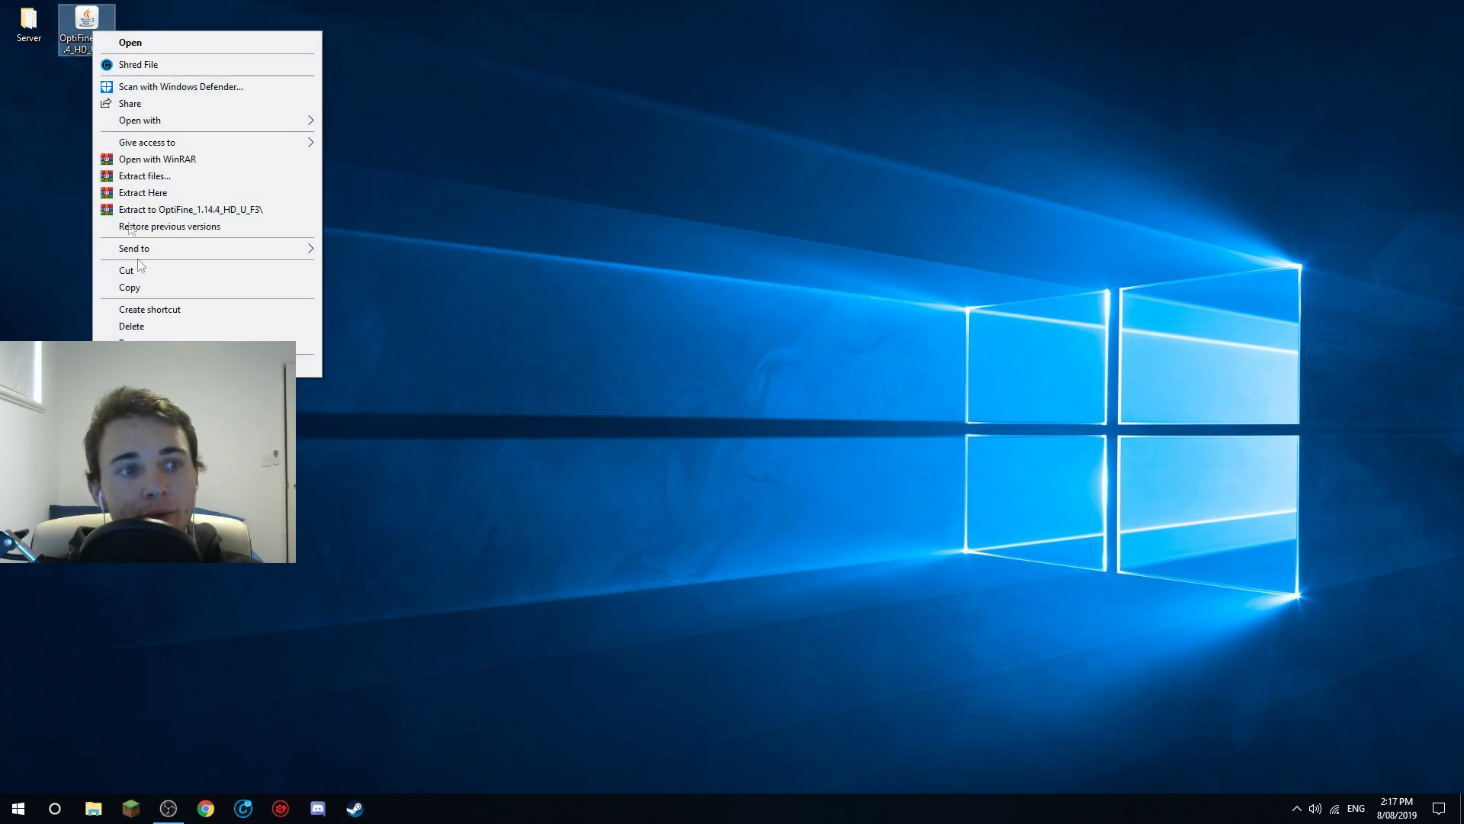
left_click(228, 366)
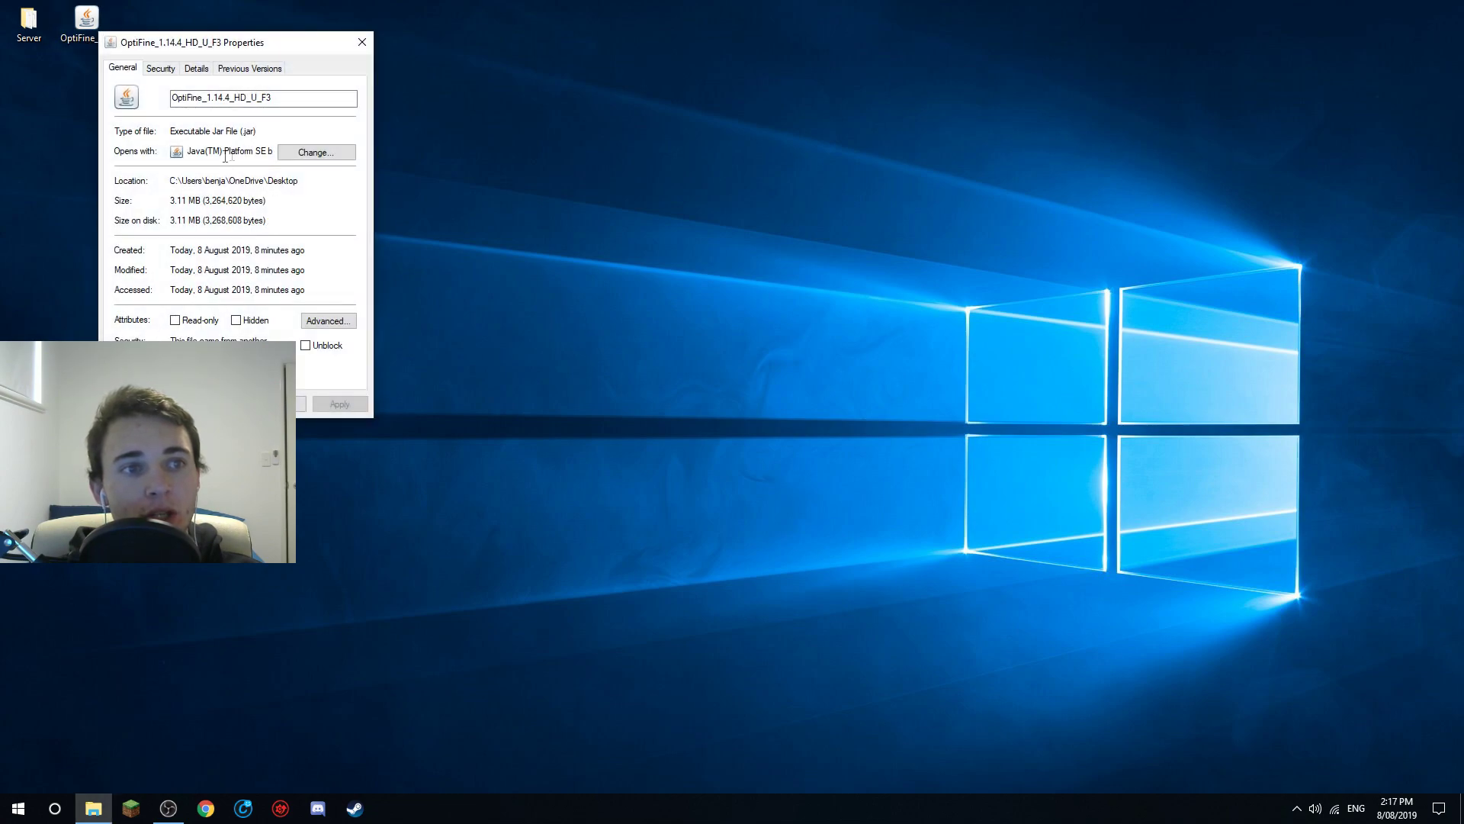
left_click_drag(224, 151, 270, 151)
left_click(261, 151)
left_click(361, 43)
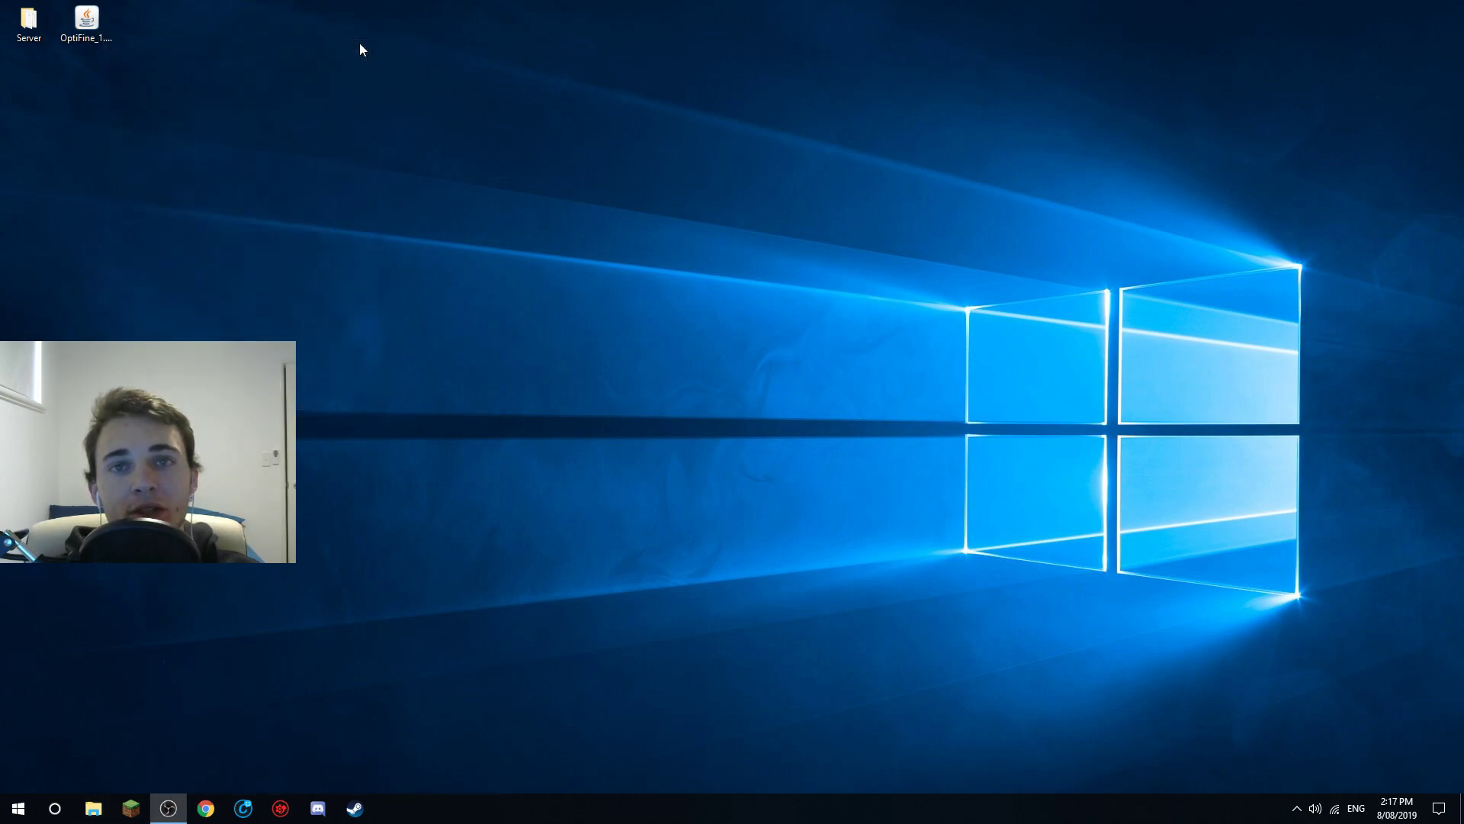